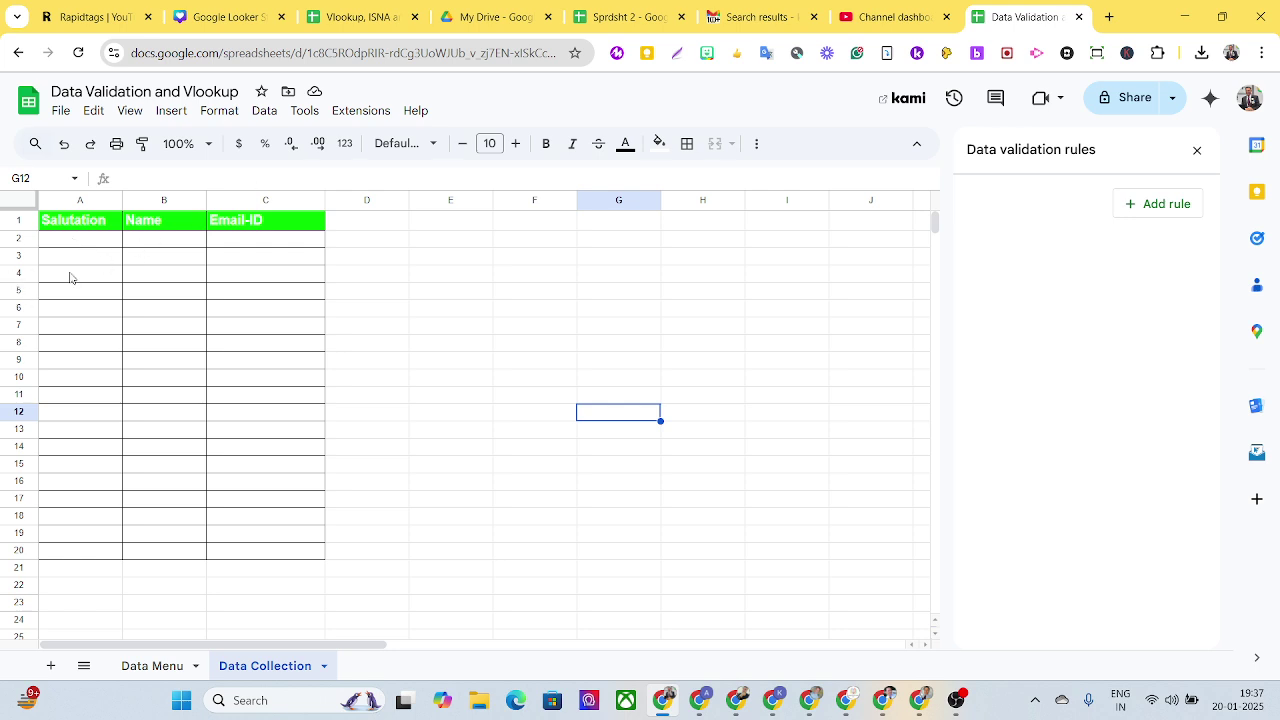
Step: Start a dropdown validation rule on A2:A20 with a light pink Mr. option
drag(70, 240, 113, 557)
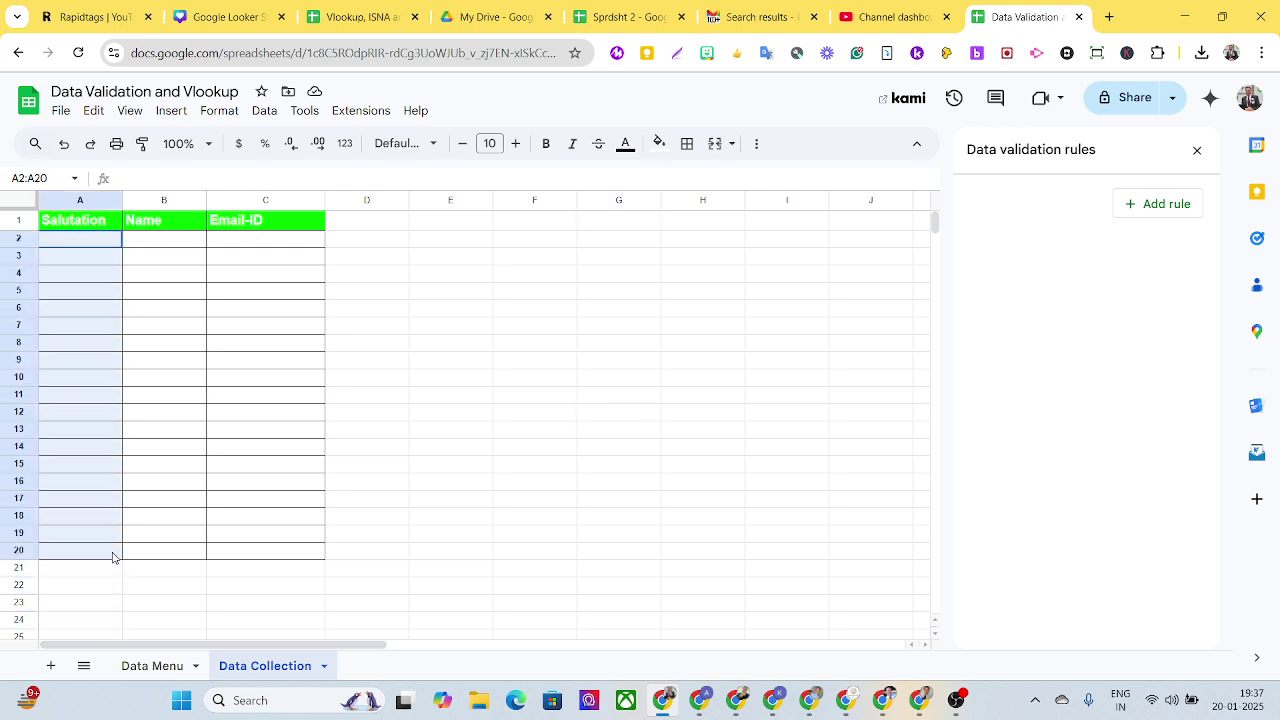
click(264, 111)
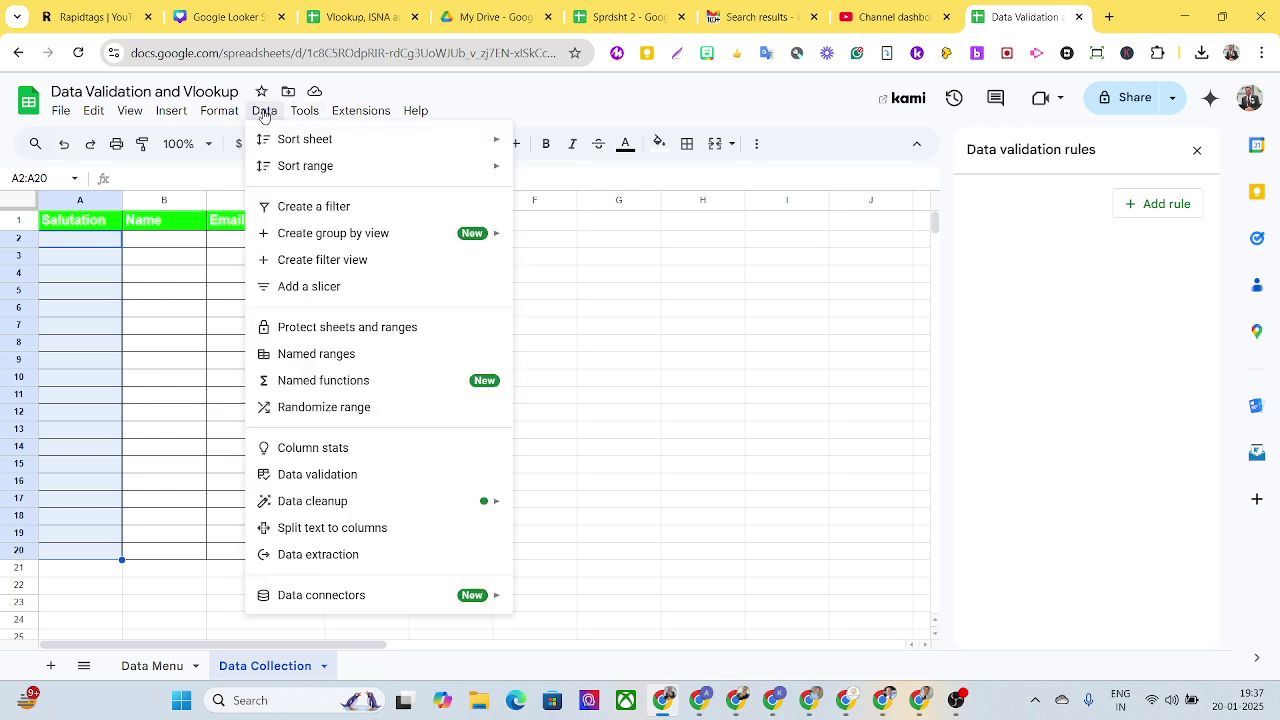
click(351, 476)
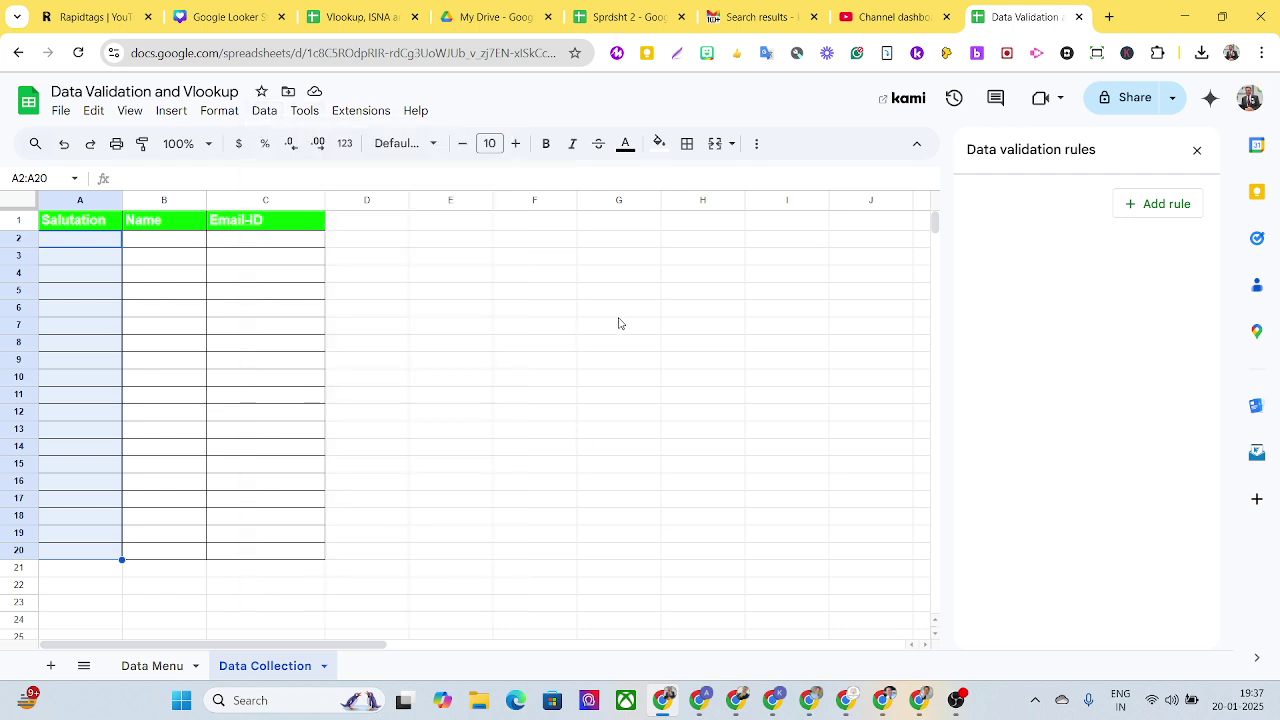
click(1160, 206)
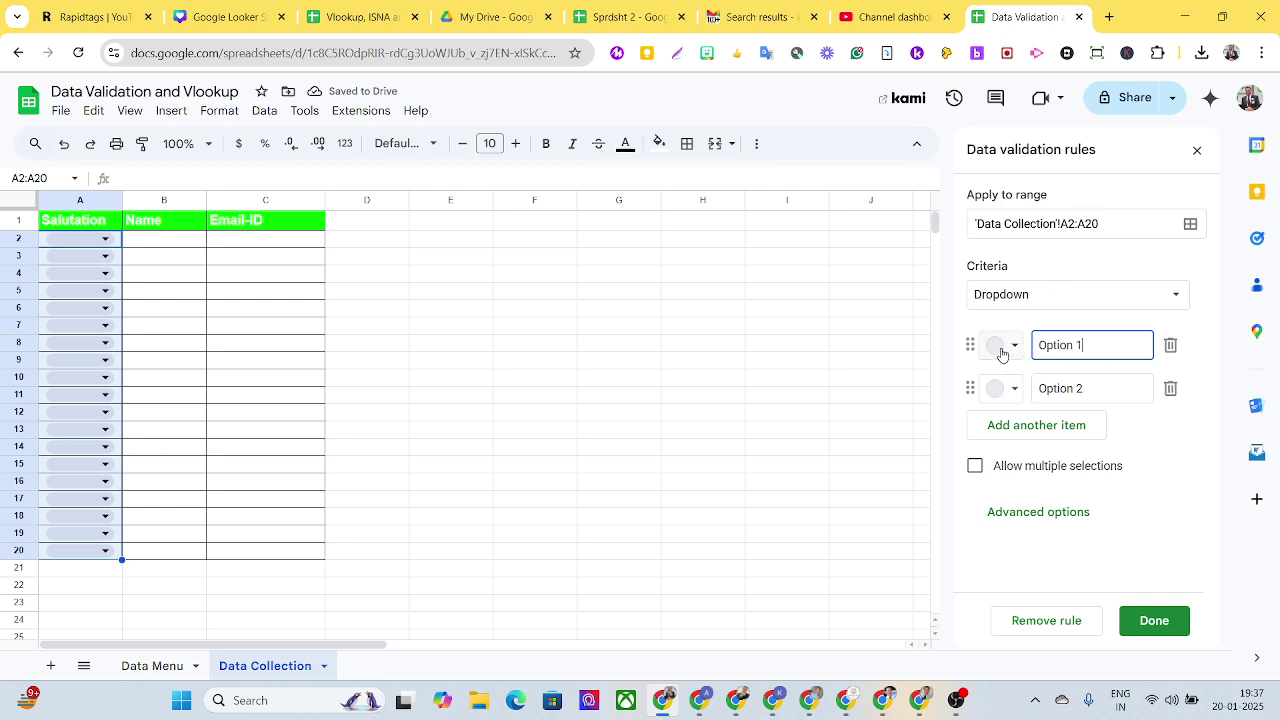
drag(1100, 344, 1008, 345)
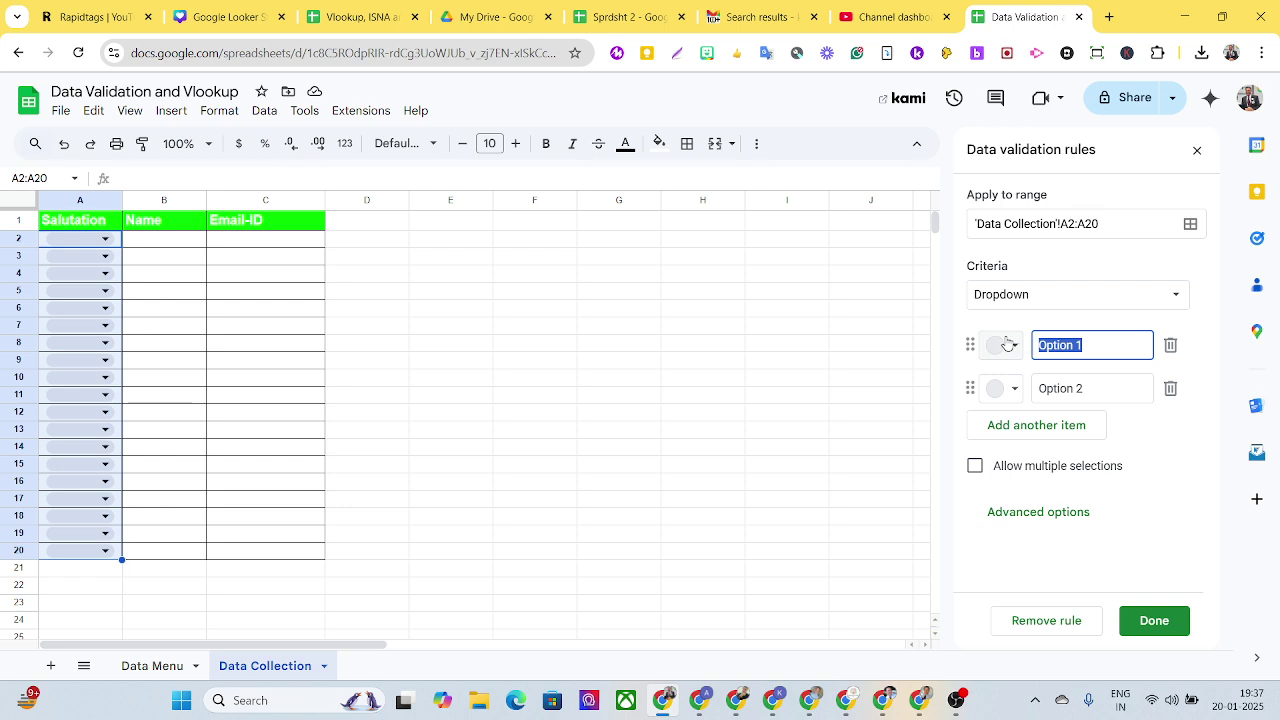
text(Mr)
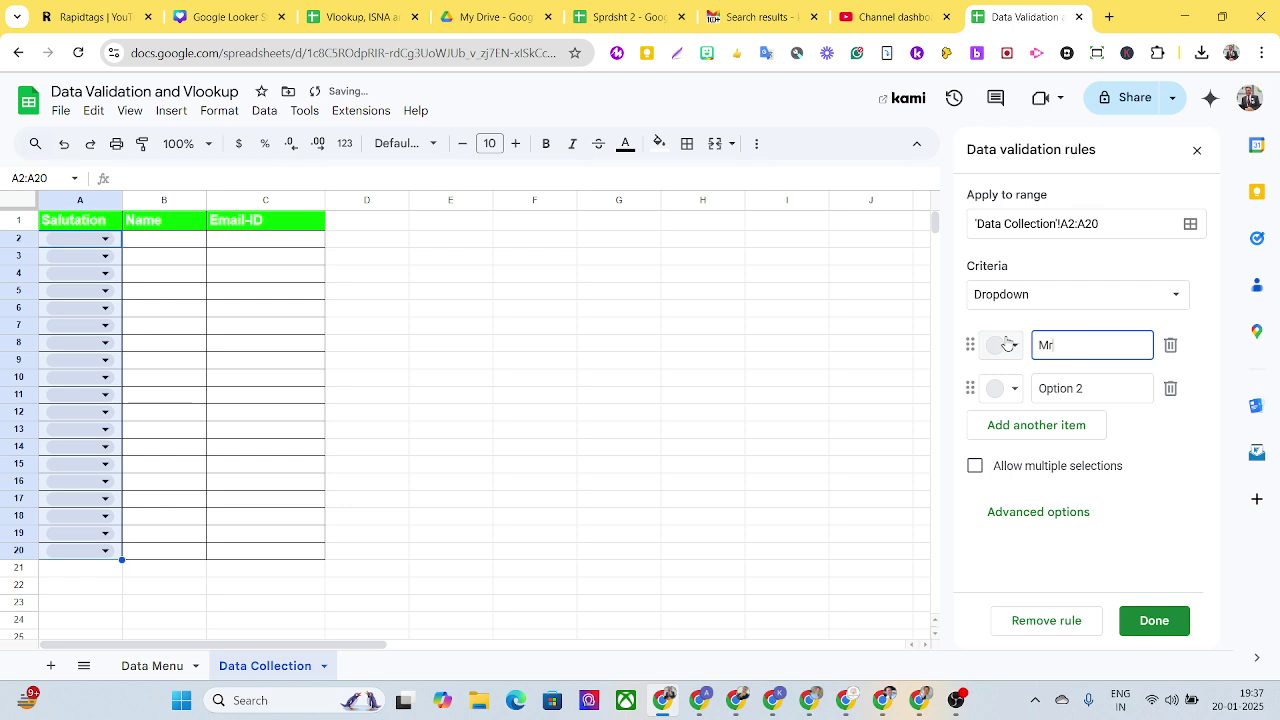
text(.)
click(1013, 345)
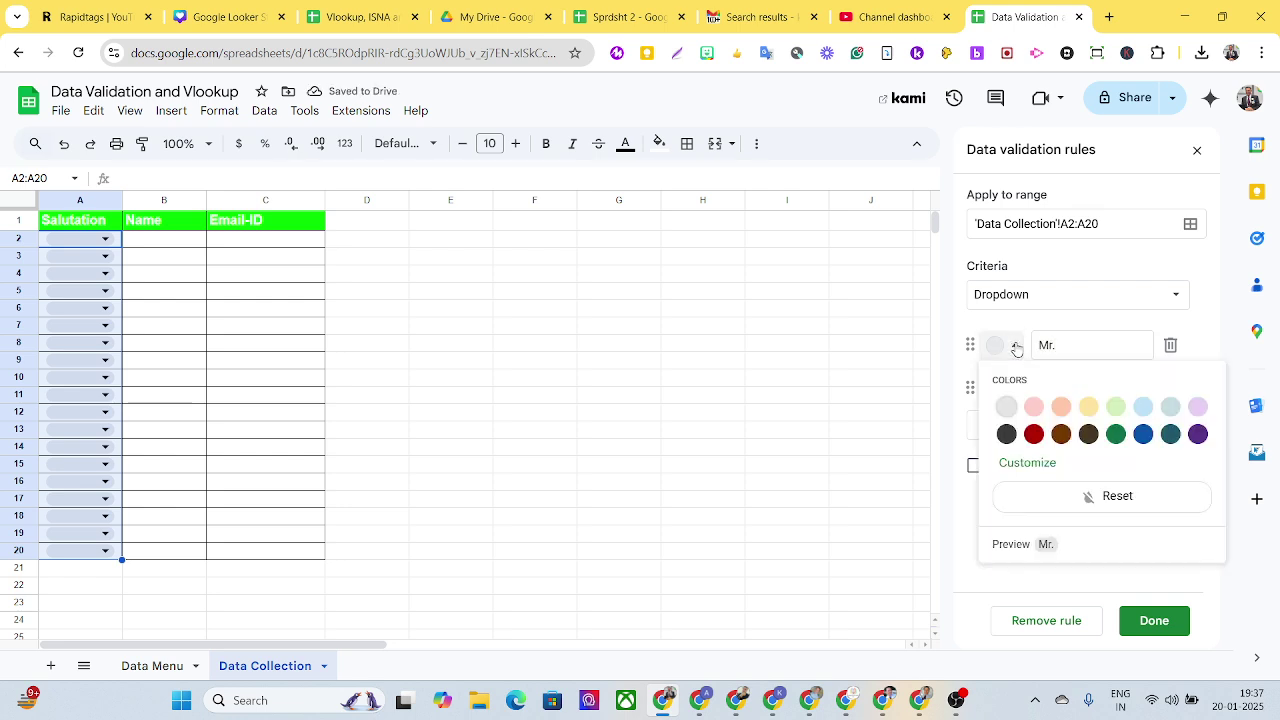
click(1034, 410)
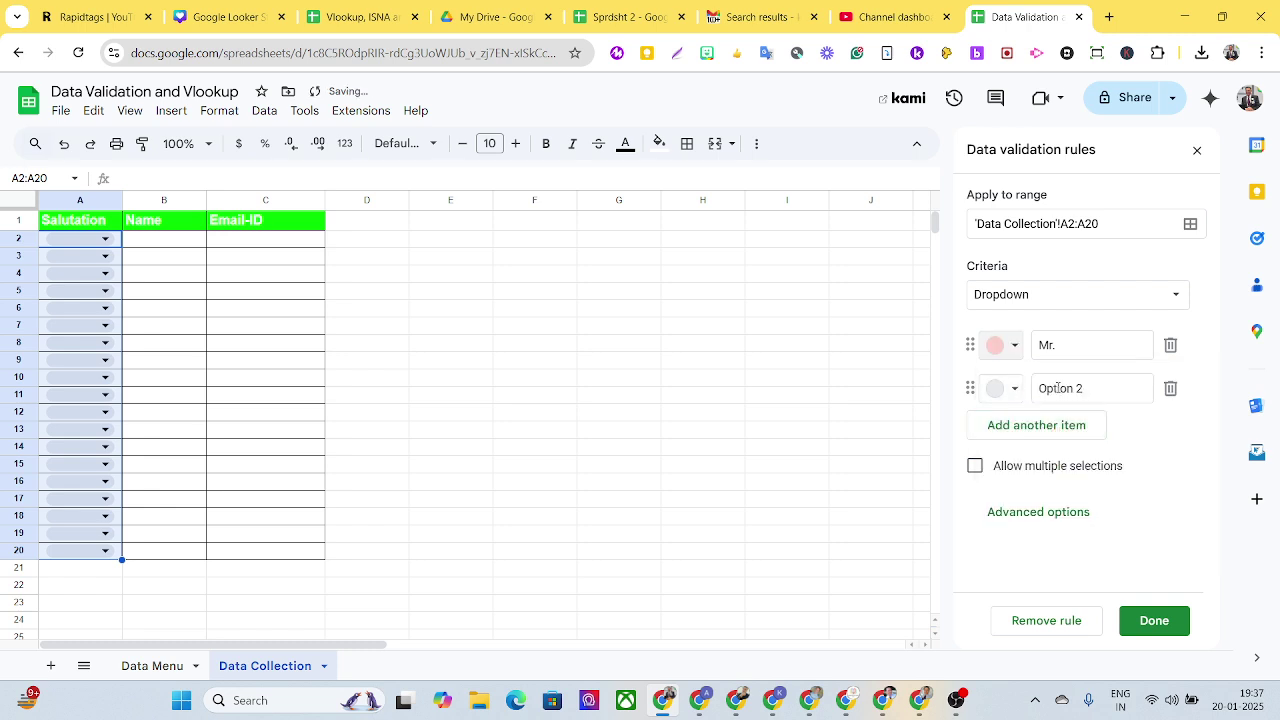
Step: Add Mrs and Ms dropdown options coloured light blue and teal-grey
click(1058, 388)
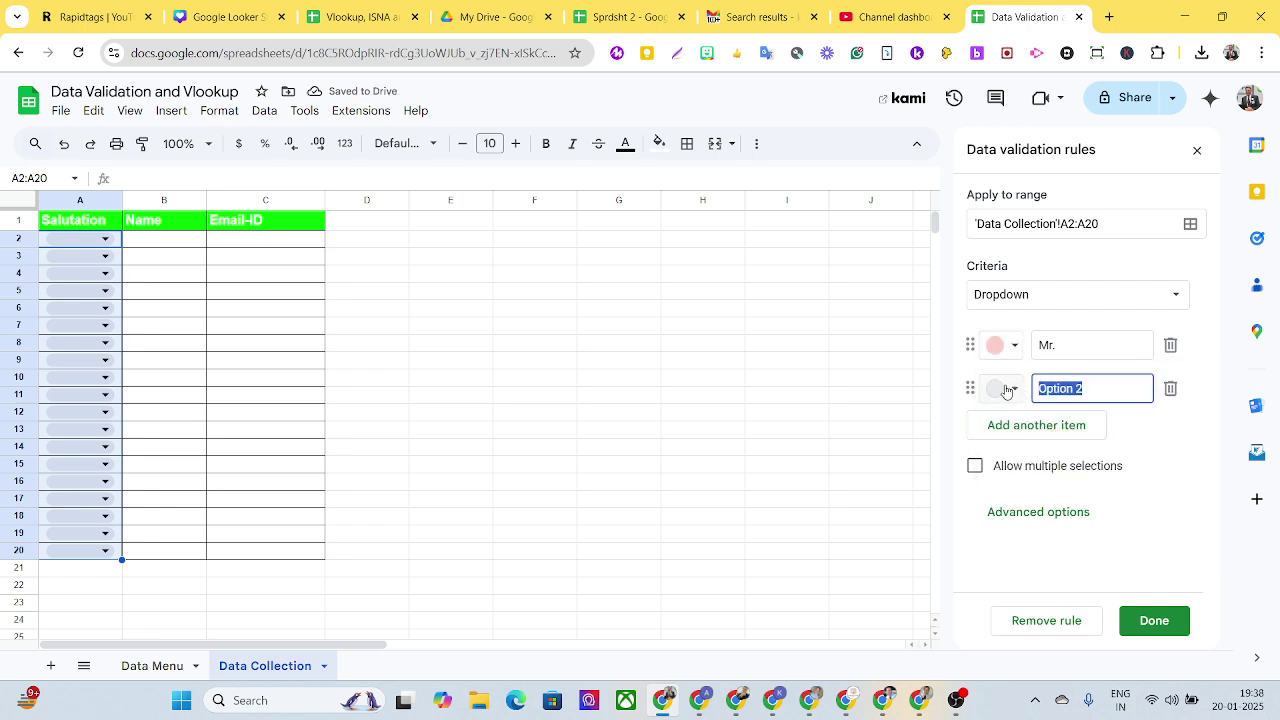
text(Mrs.)
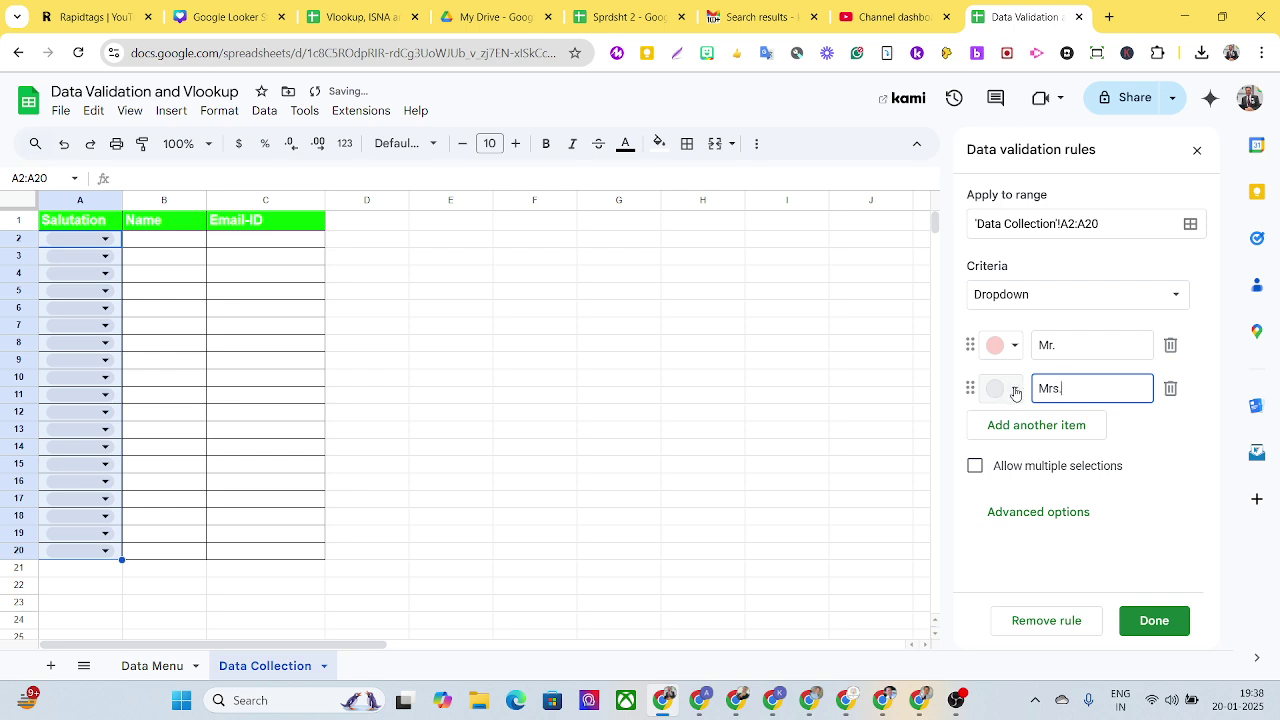
click(1006, 390)
click(1143, 450)
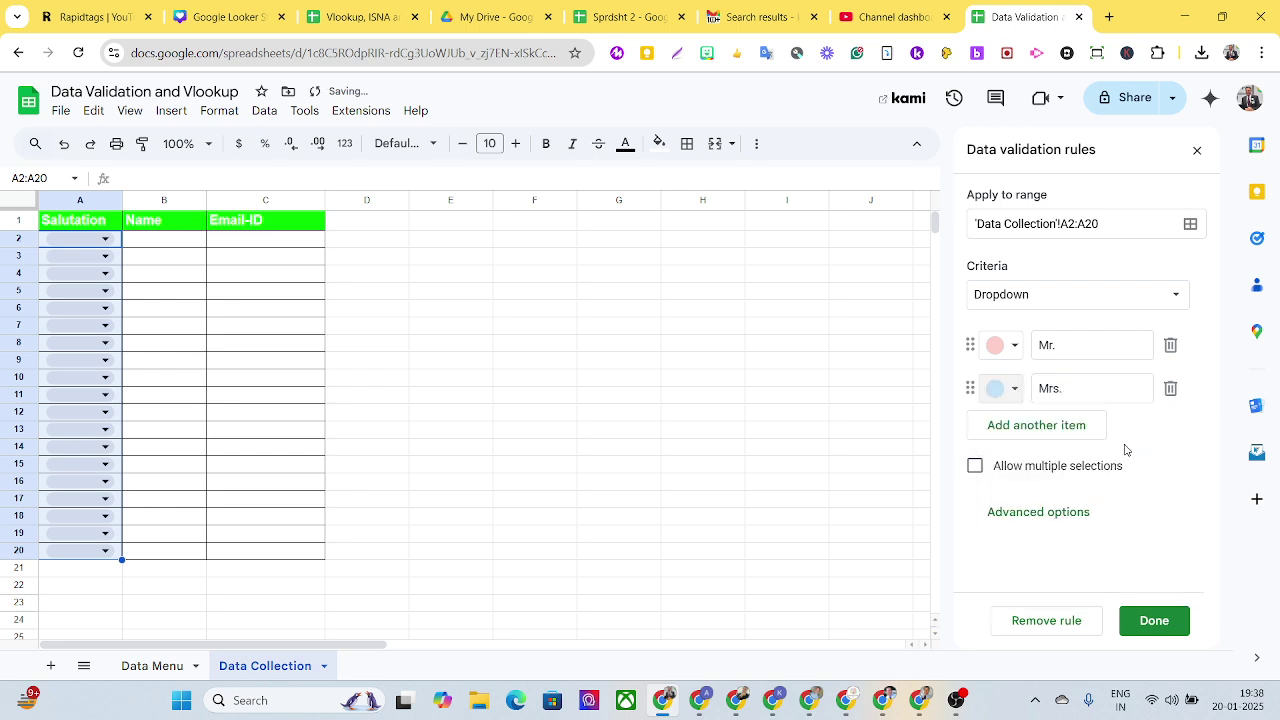
click(1040, 428)
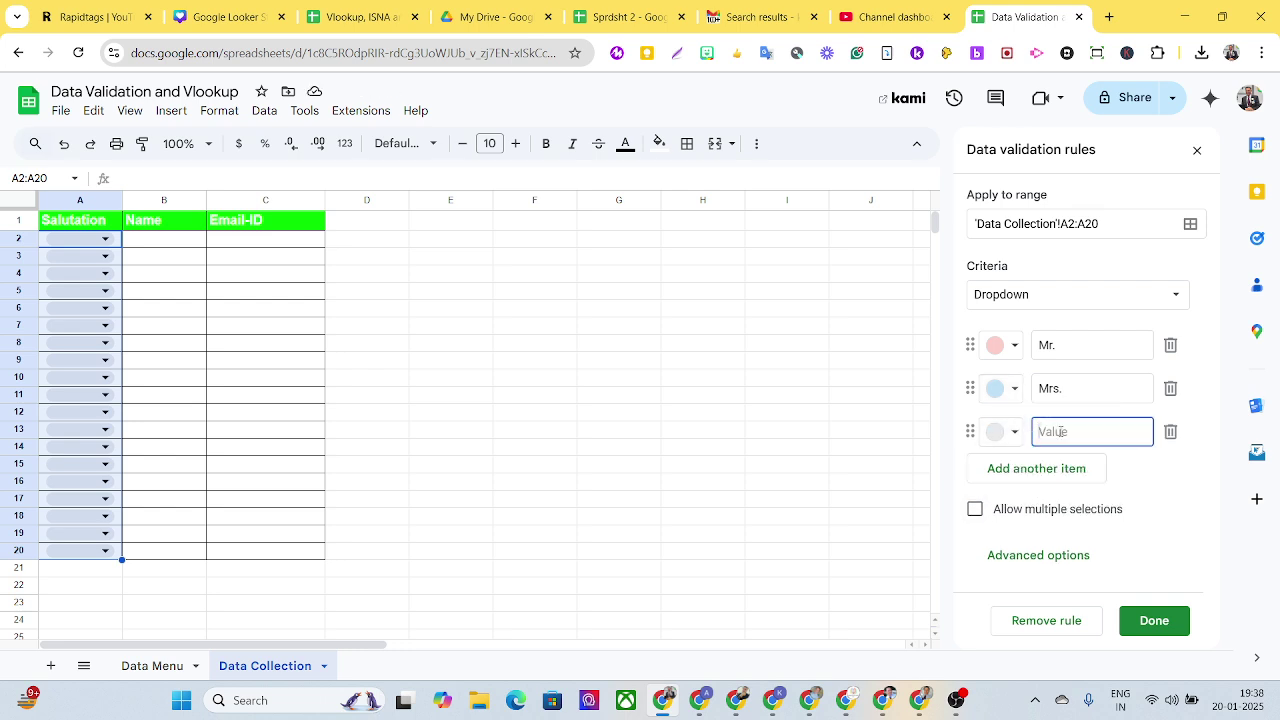
text(Ms.)
key(BackSpace)
click(1016, 432)
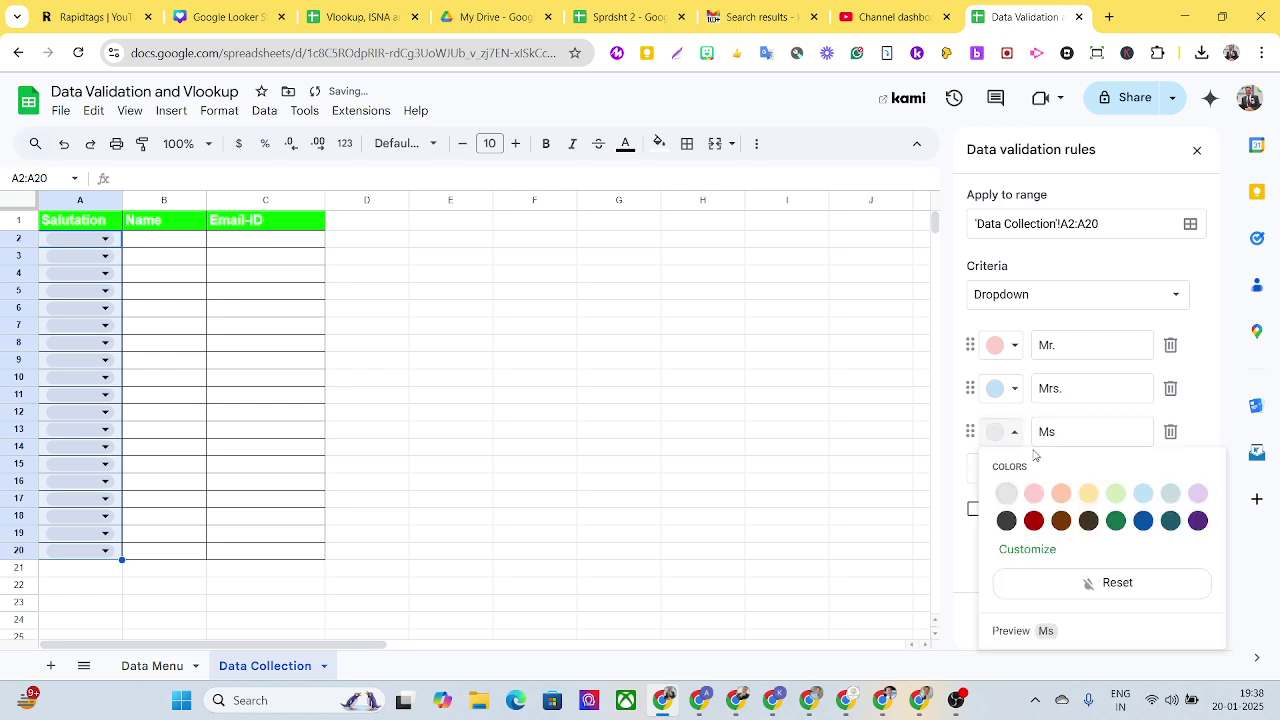
click(1168, 496)
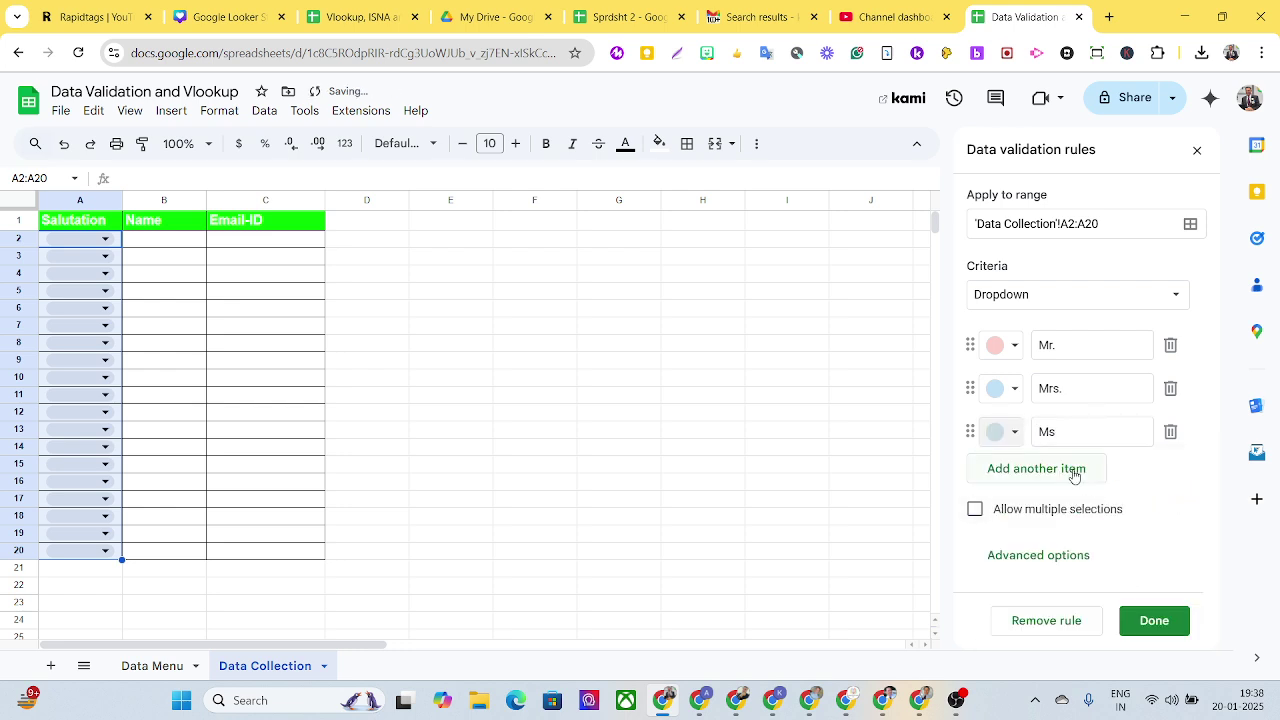
Step: Add a lavender Km. option and give the Ms and Km entries their trailing periods
click(1020, 469)
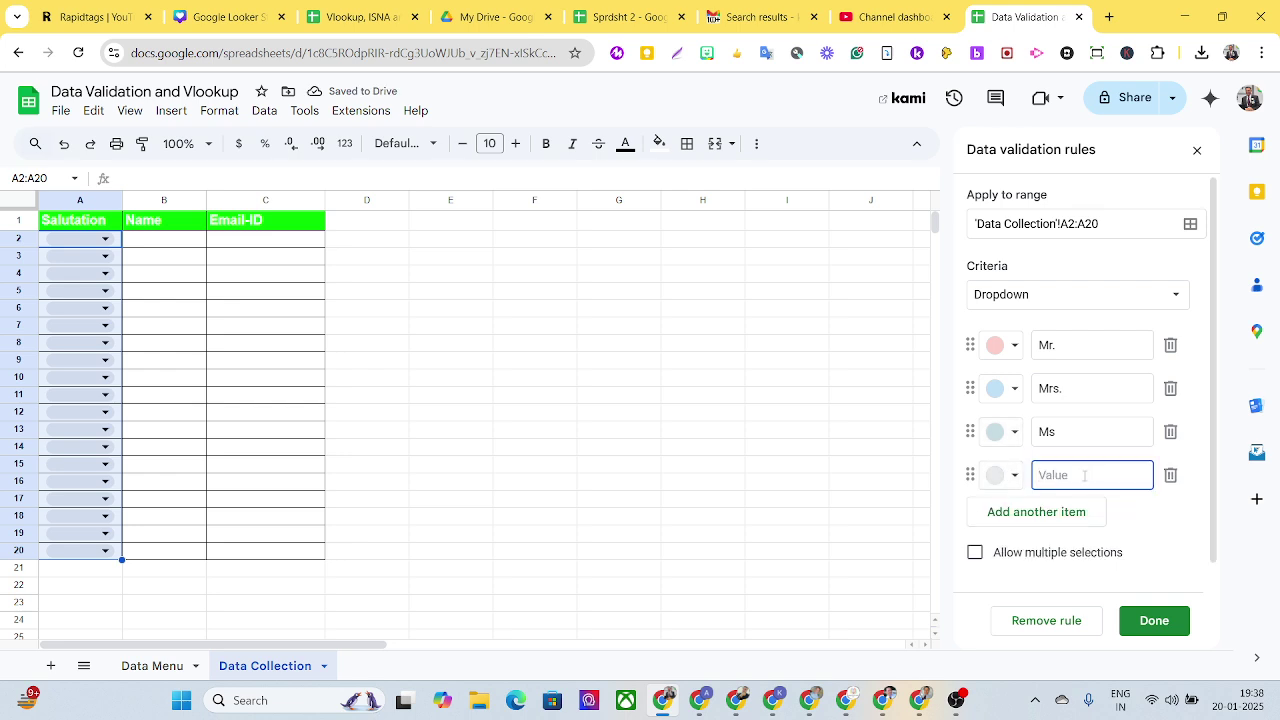
text(Km)
click(1057, 432)
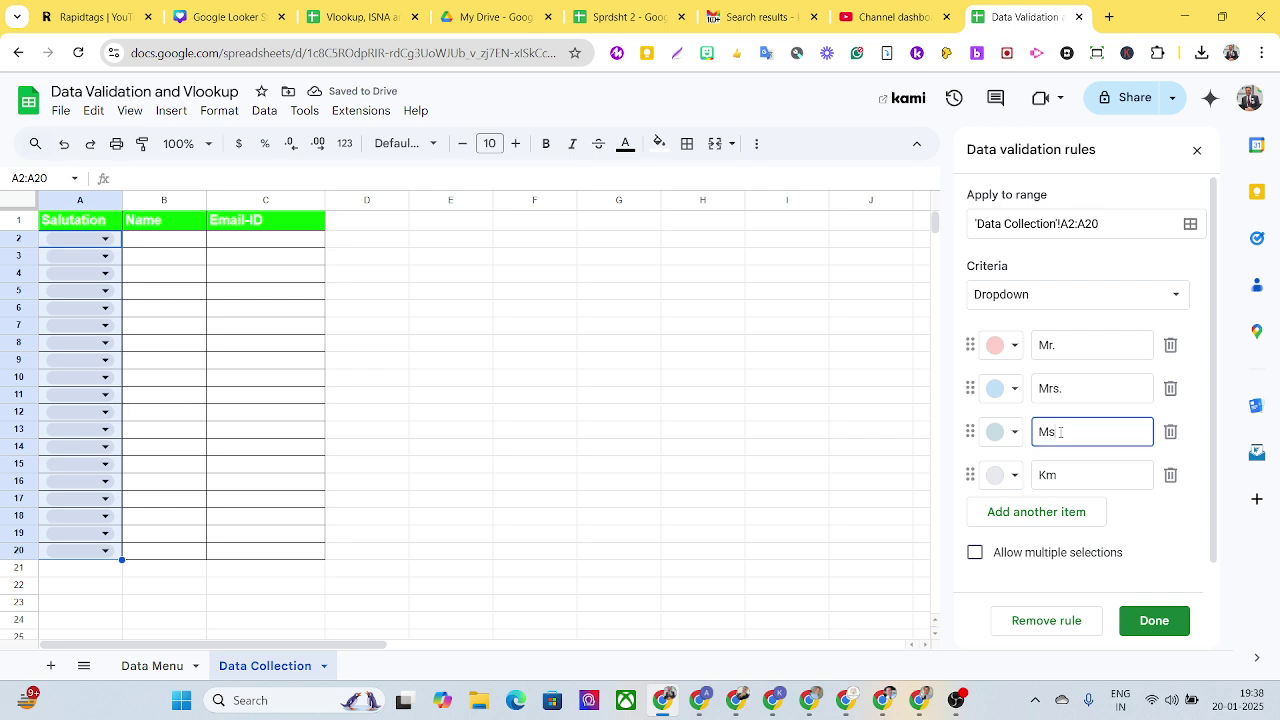
text(.)
click(1062, 475)
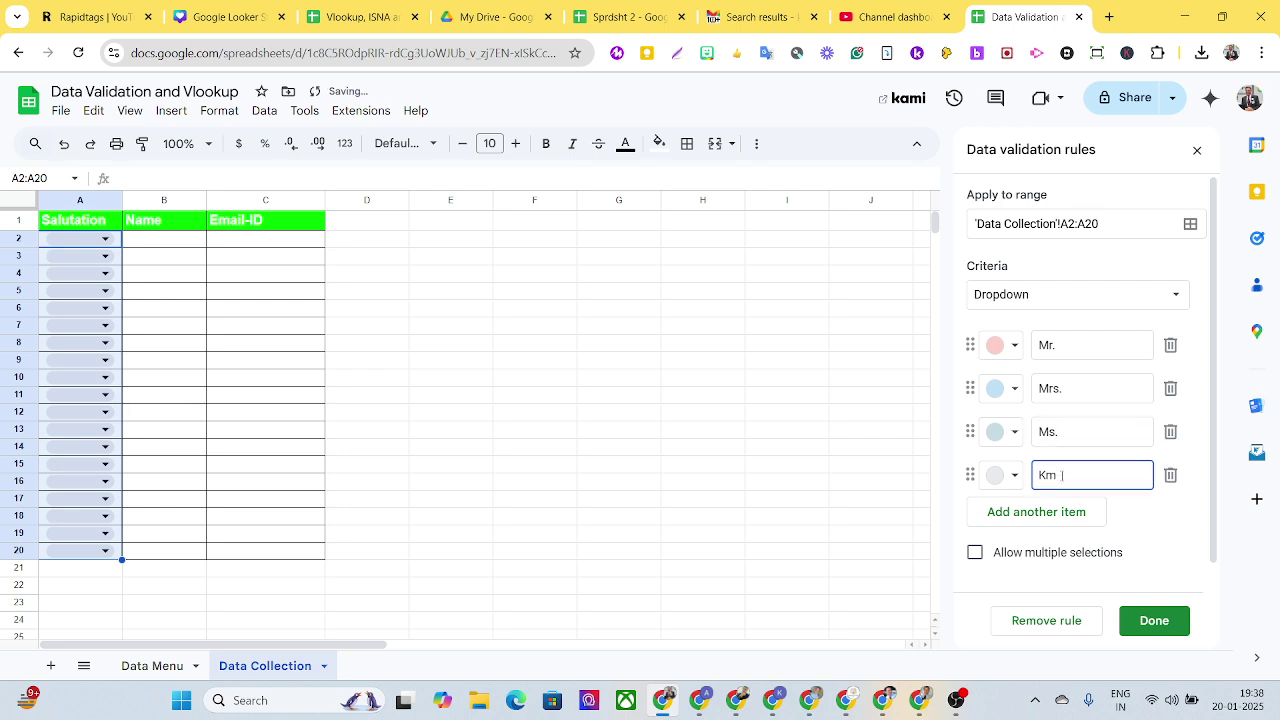
text(.)
click(1013, 478)
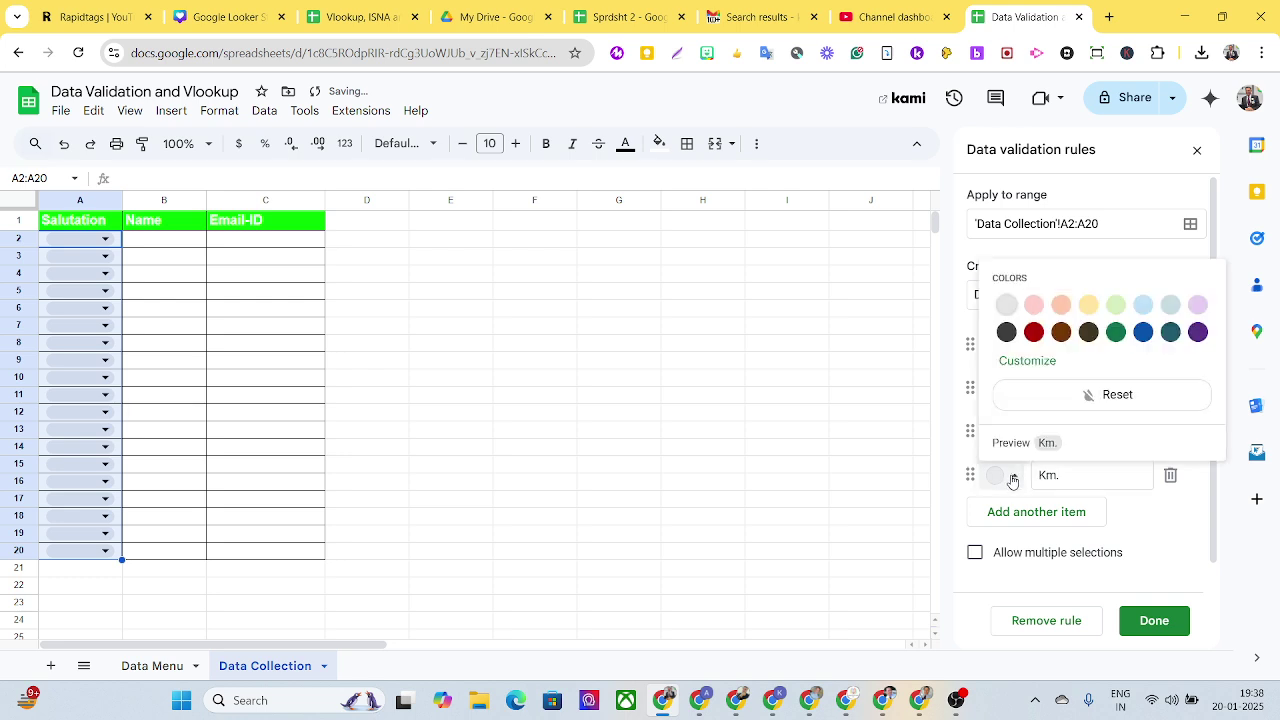
click(1197, 306)
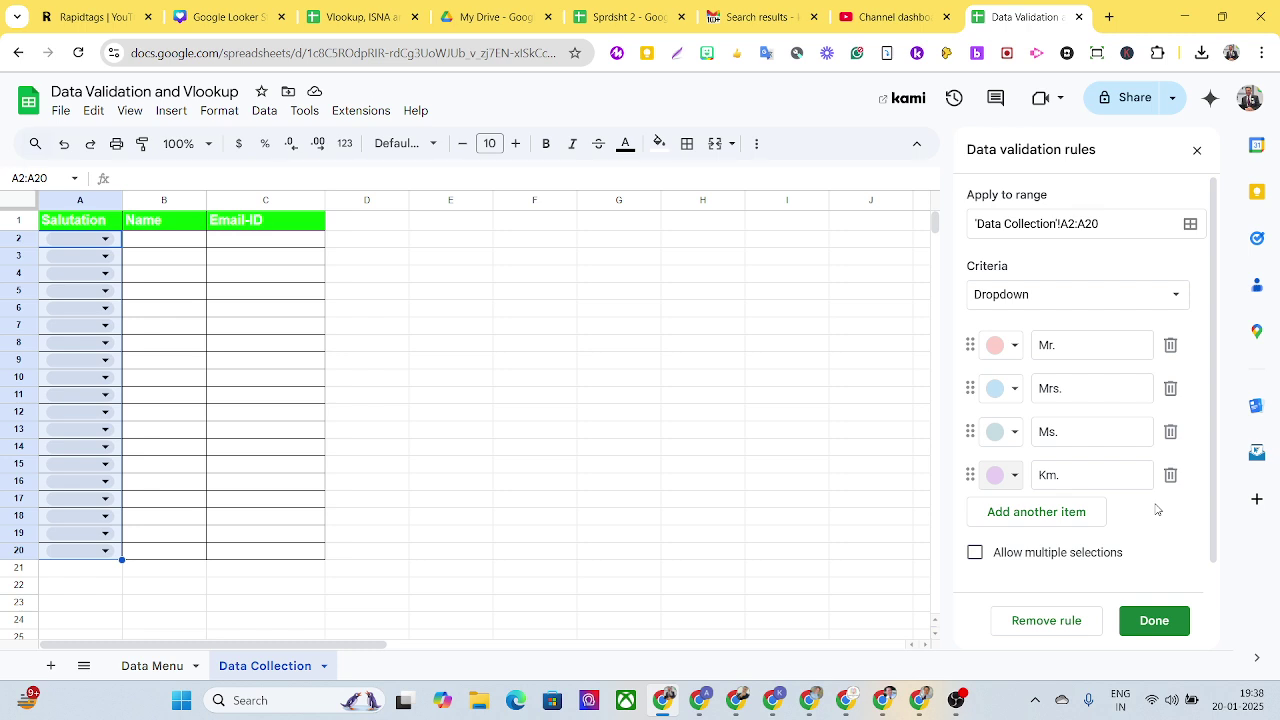
Step: Save the dropdown rule and fill row 2 with Mr., the contact's name and e-mail
click(1160, 628)
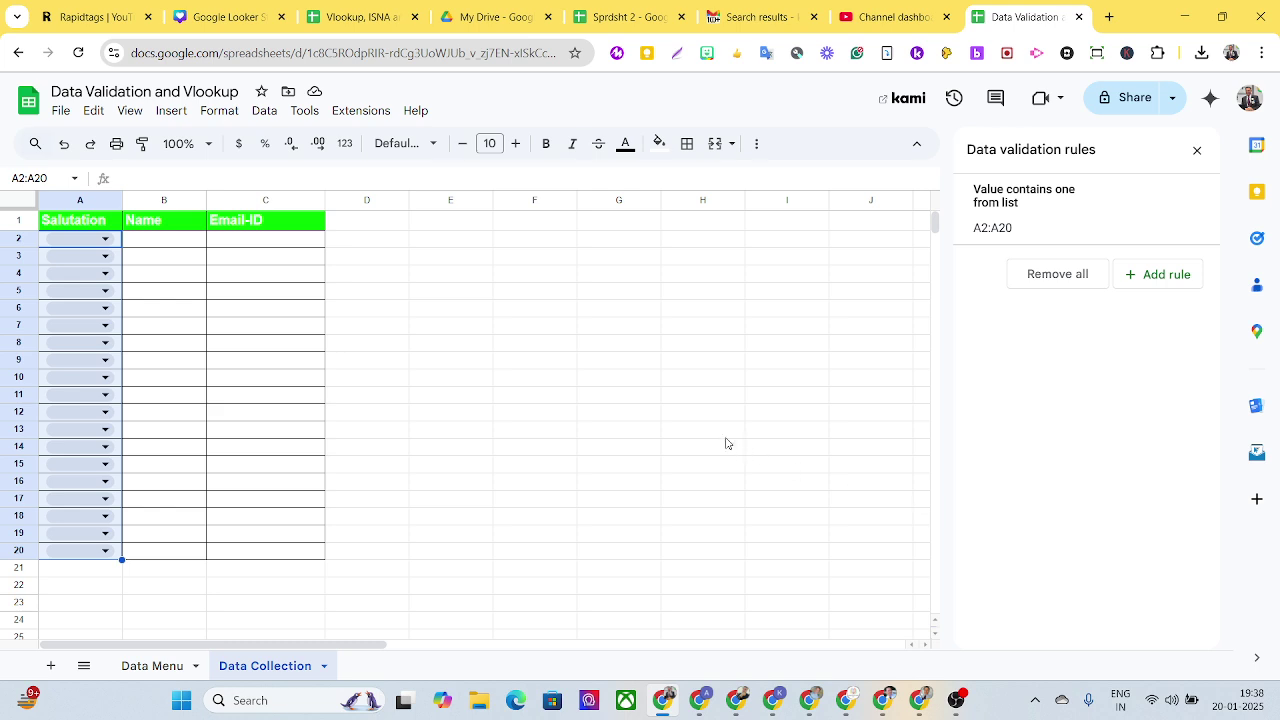
click(400, 257)
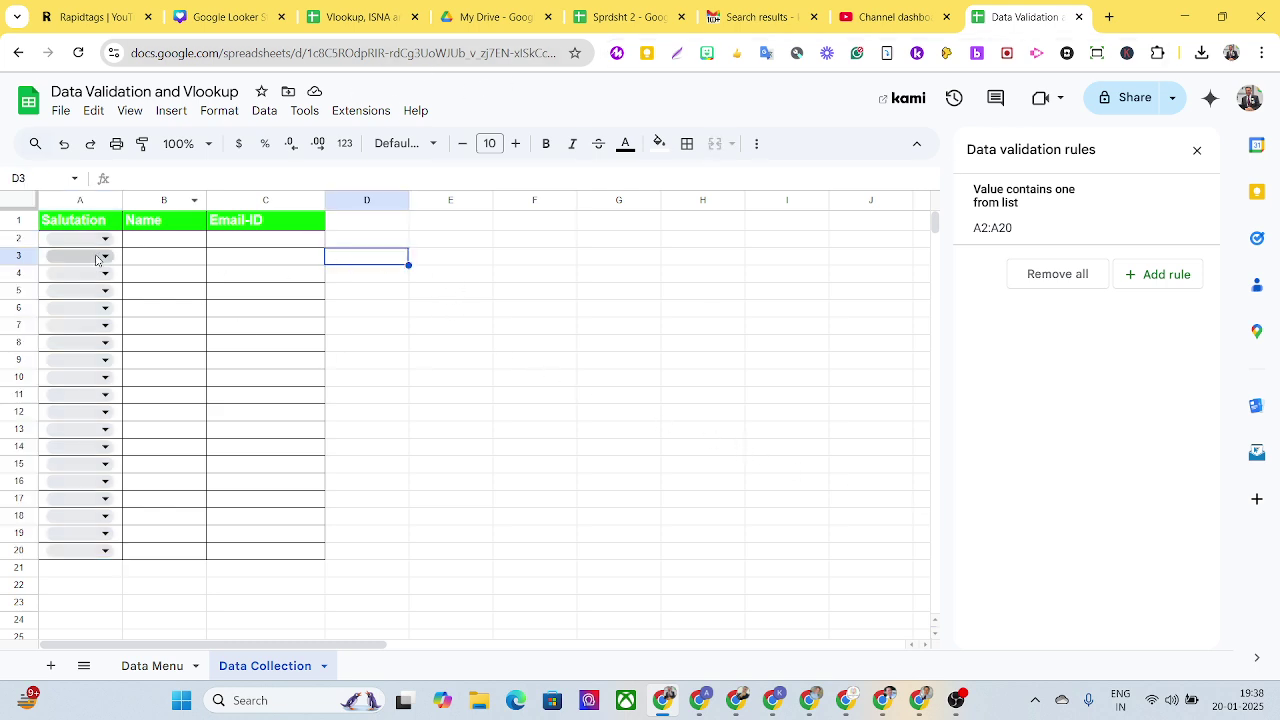
click(104, 239)
click(86, 262)
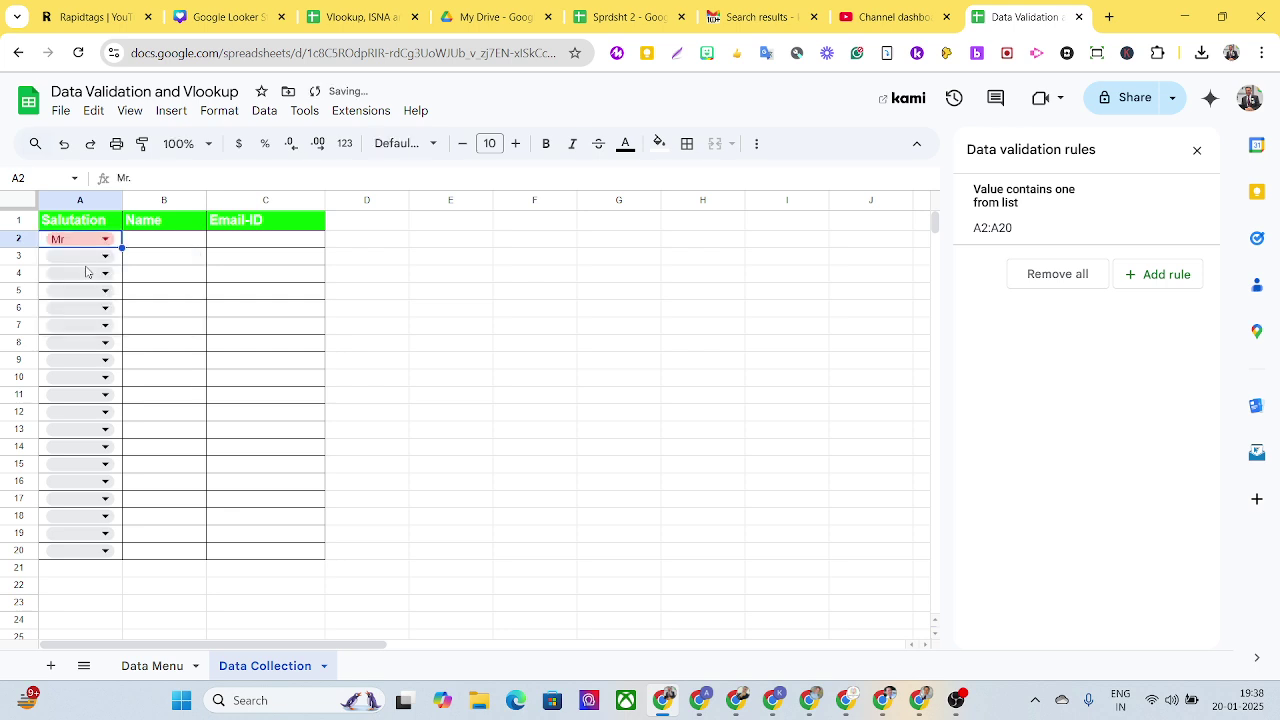
click(148, 243)
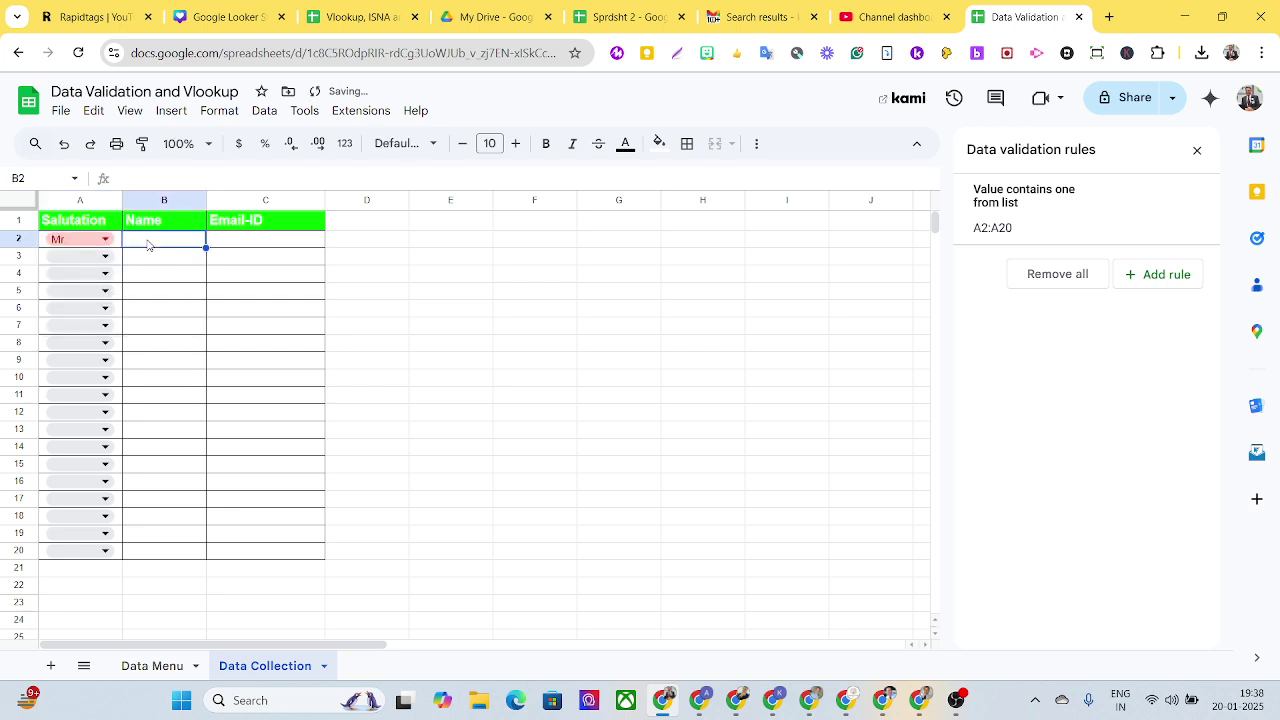
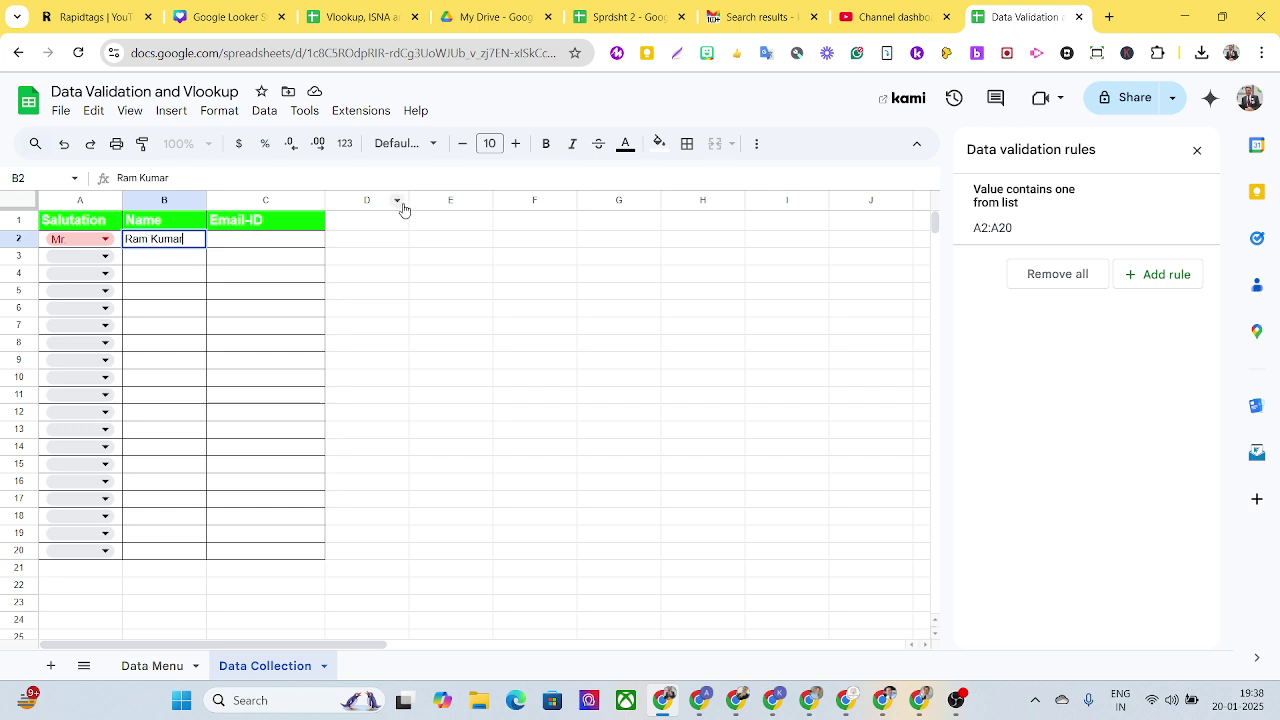
click(297, 250)
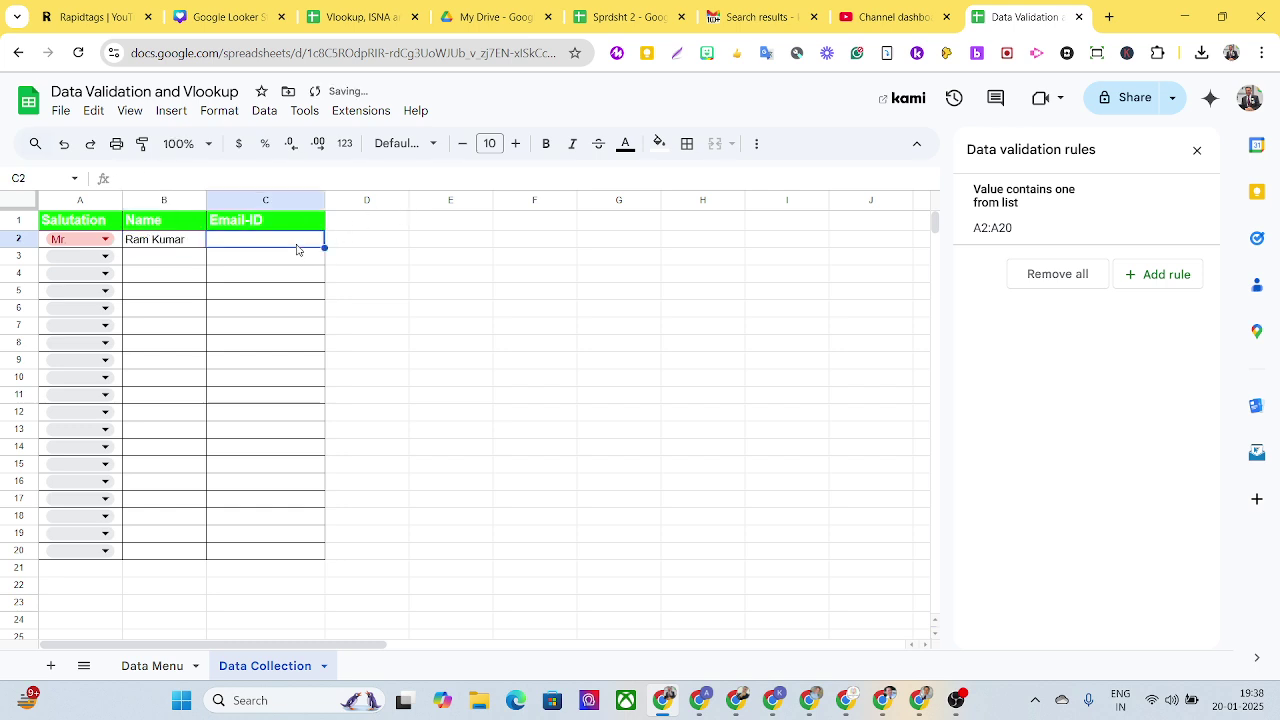
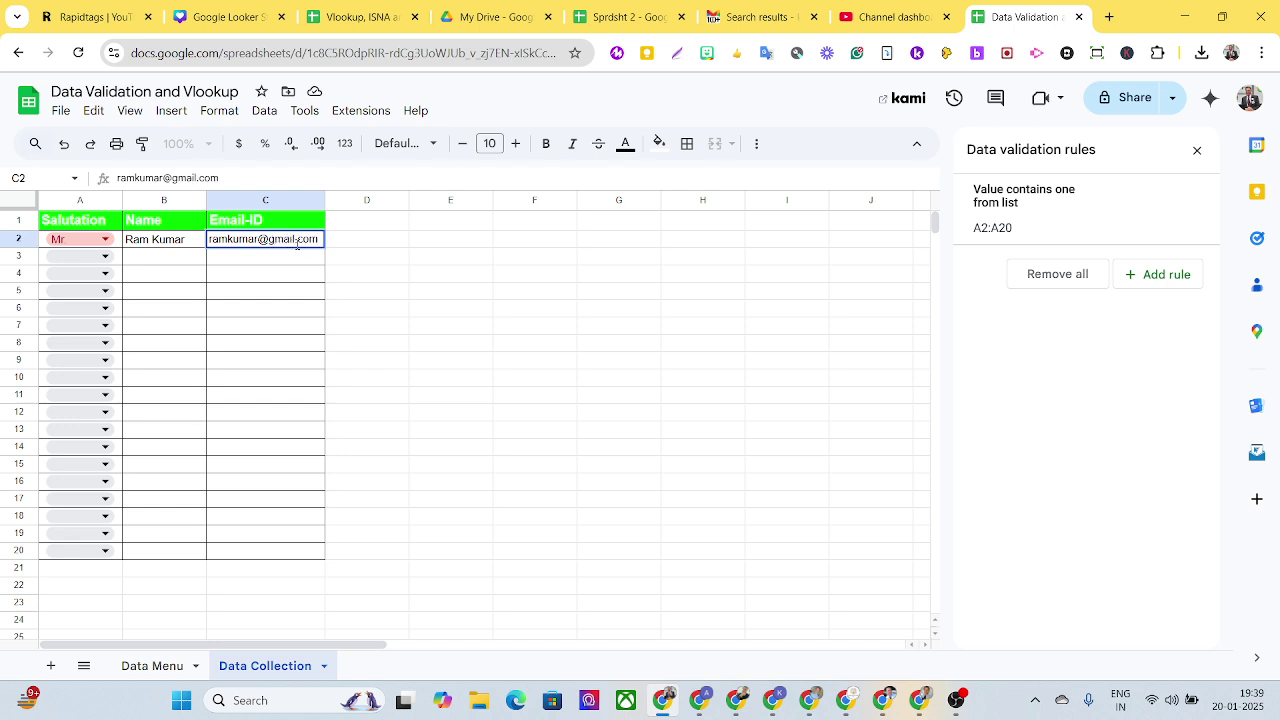
Step: Fill row 3 with Mrs., the contact's full name and Gmail address
click(100, 257)
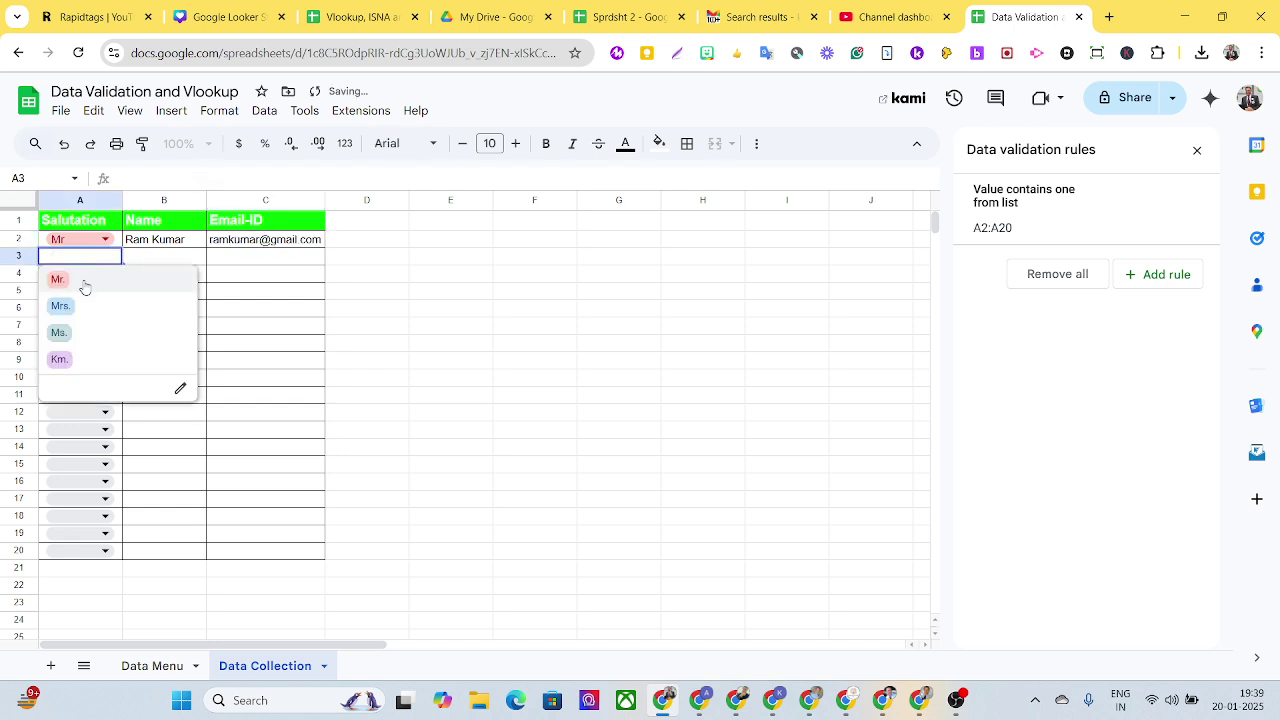
click(58, 308)
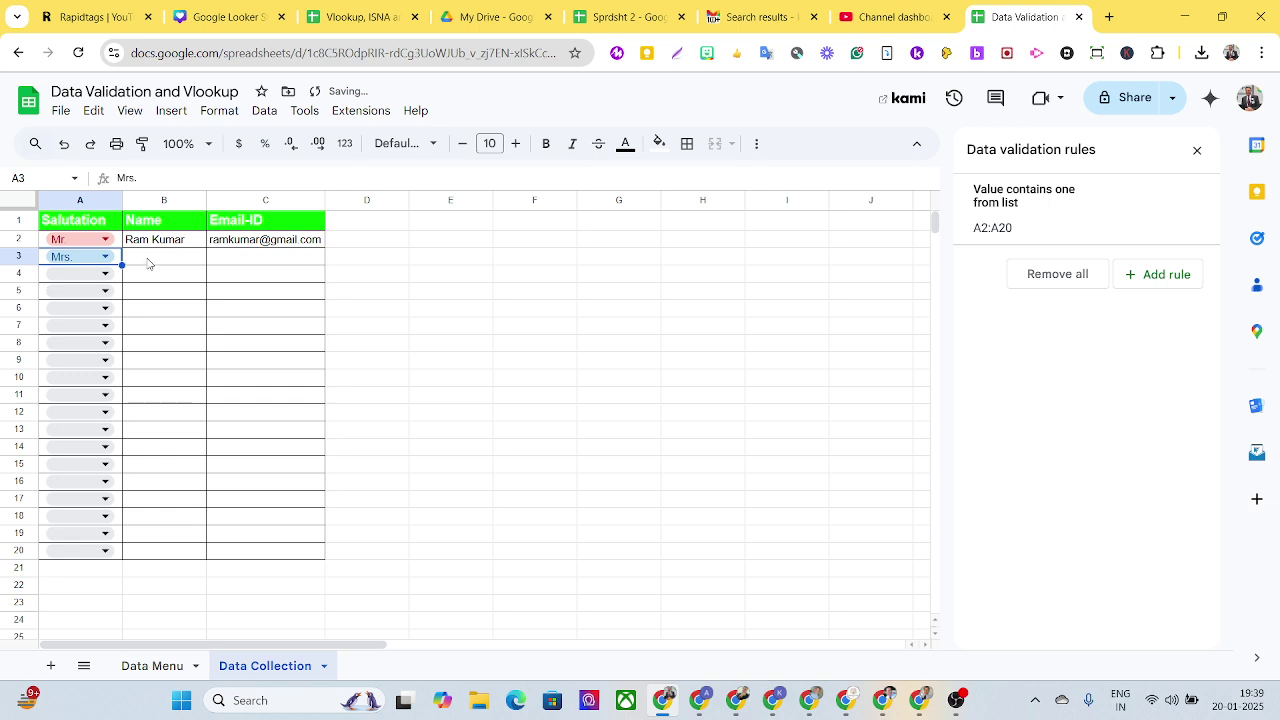
click(149, 262)
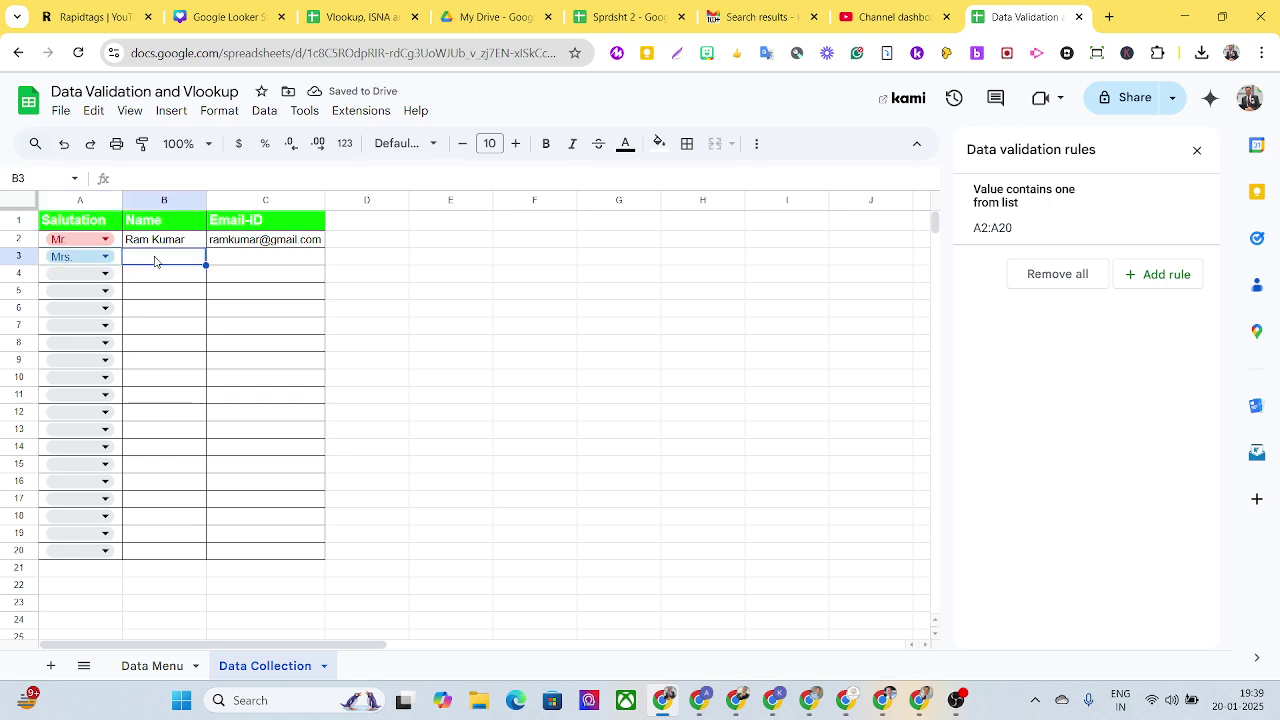
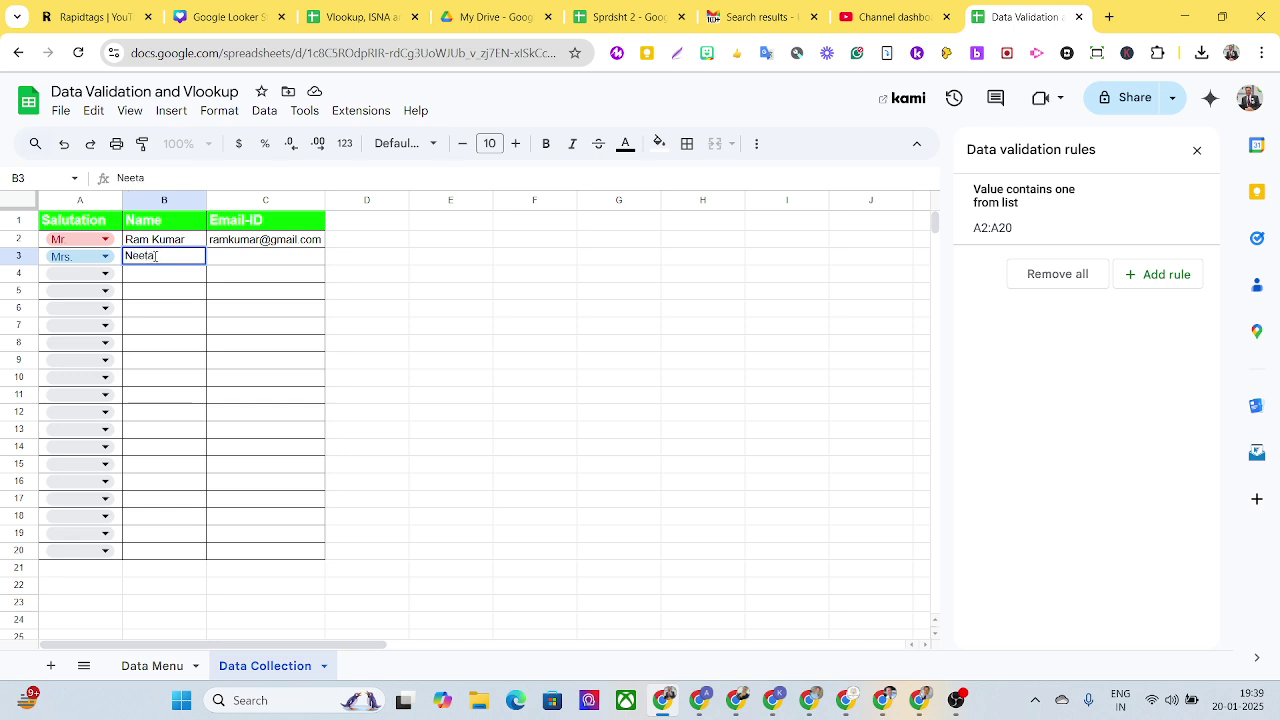
key(Tab)
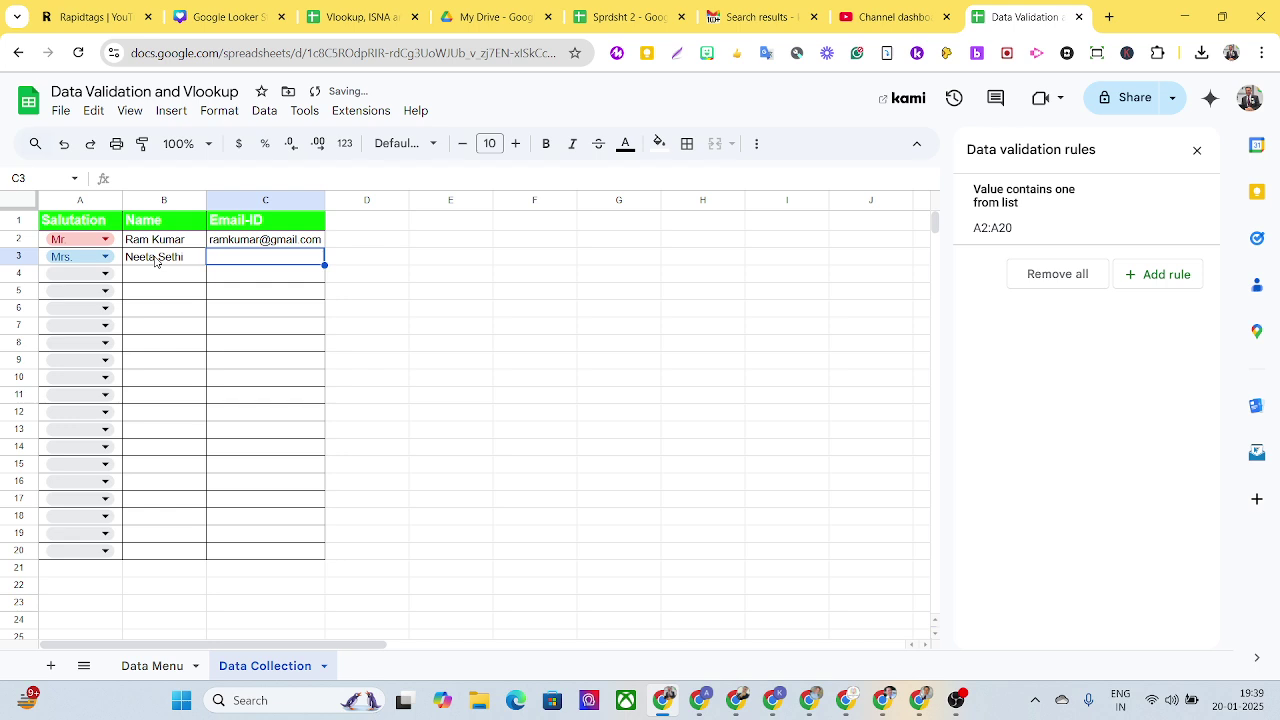
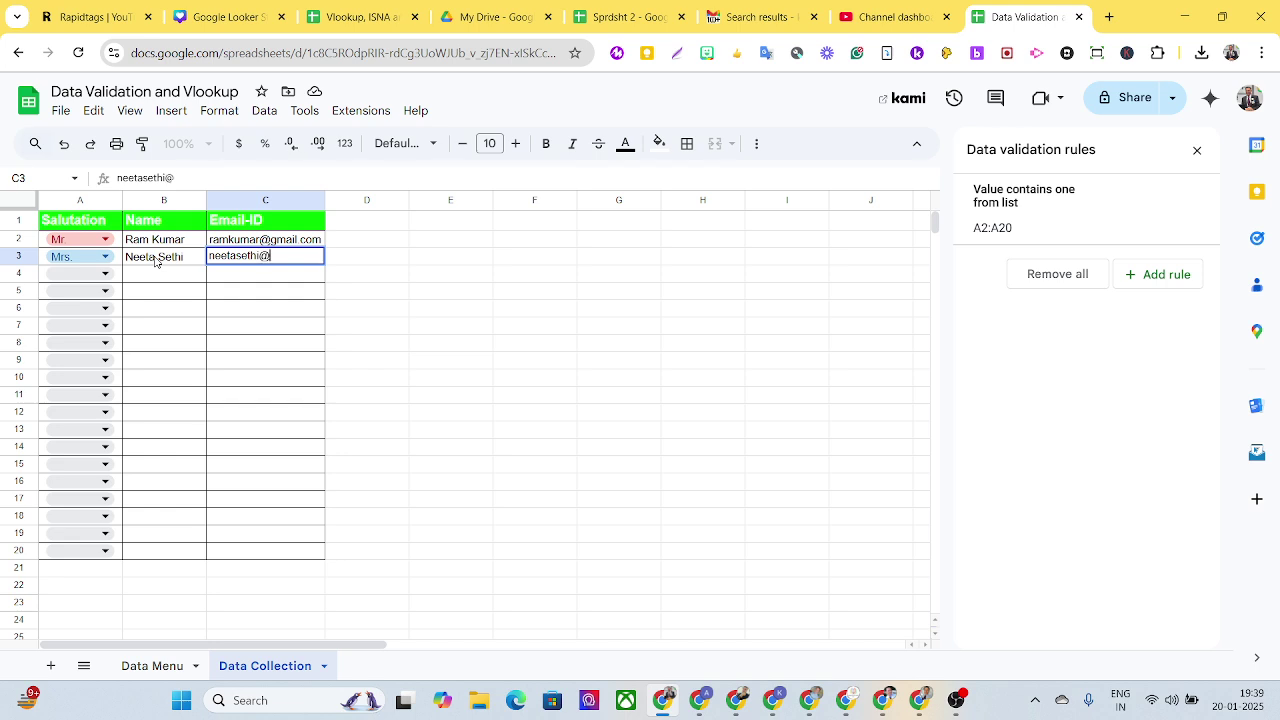
Step: Fill row 4 with Km., a name and e-mail, then switch to the Data Menu sheet
click(97, 272)
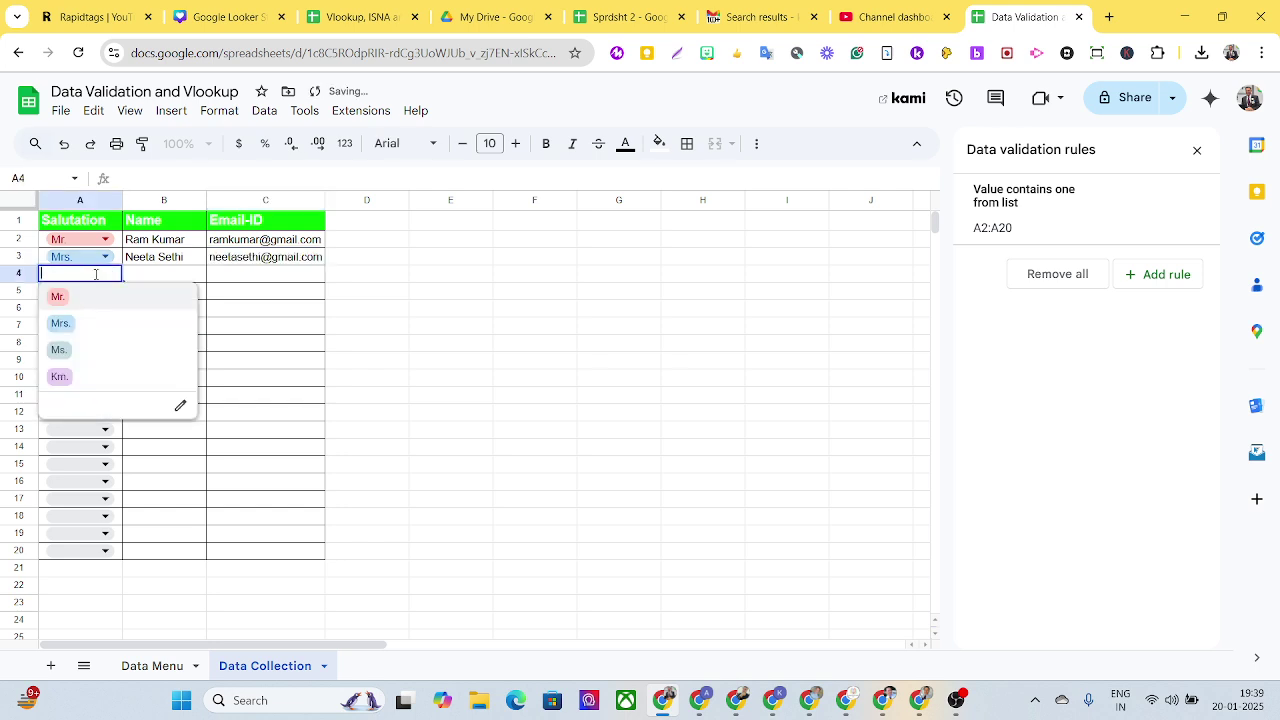
click(67, 385)
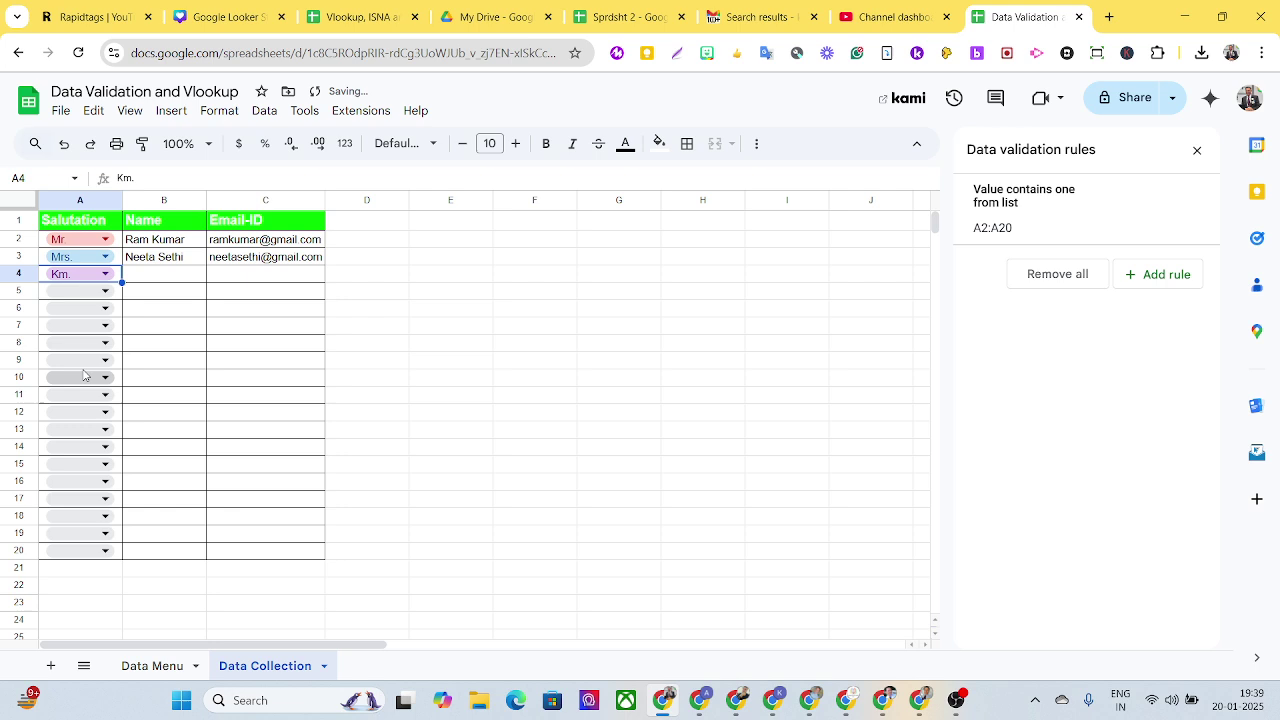
click(155, 285)
text(Namita)
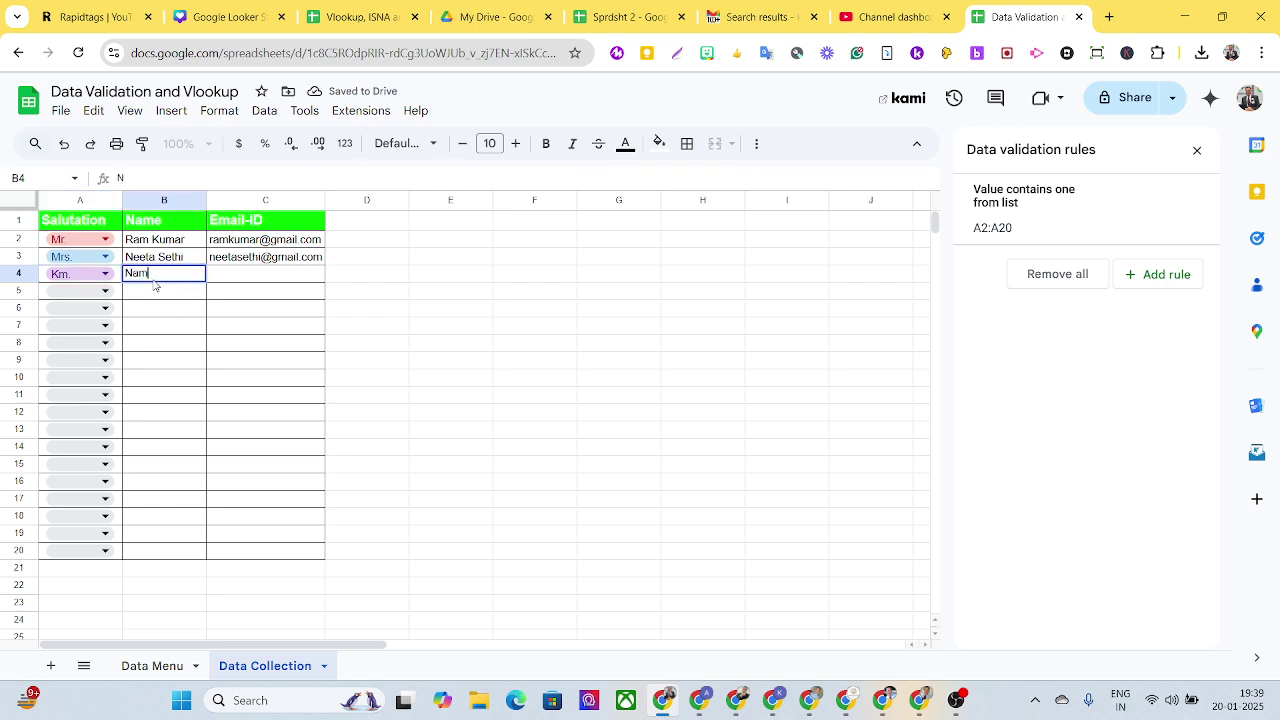
click(237, 281)
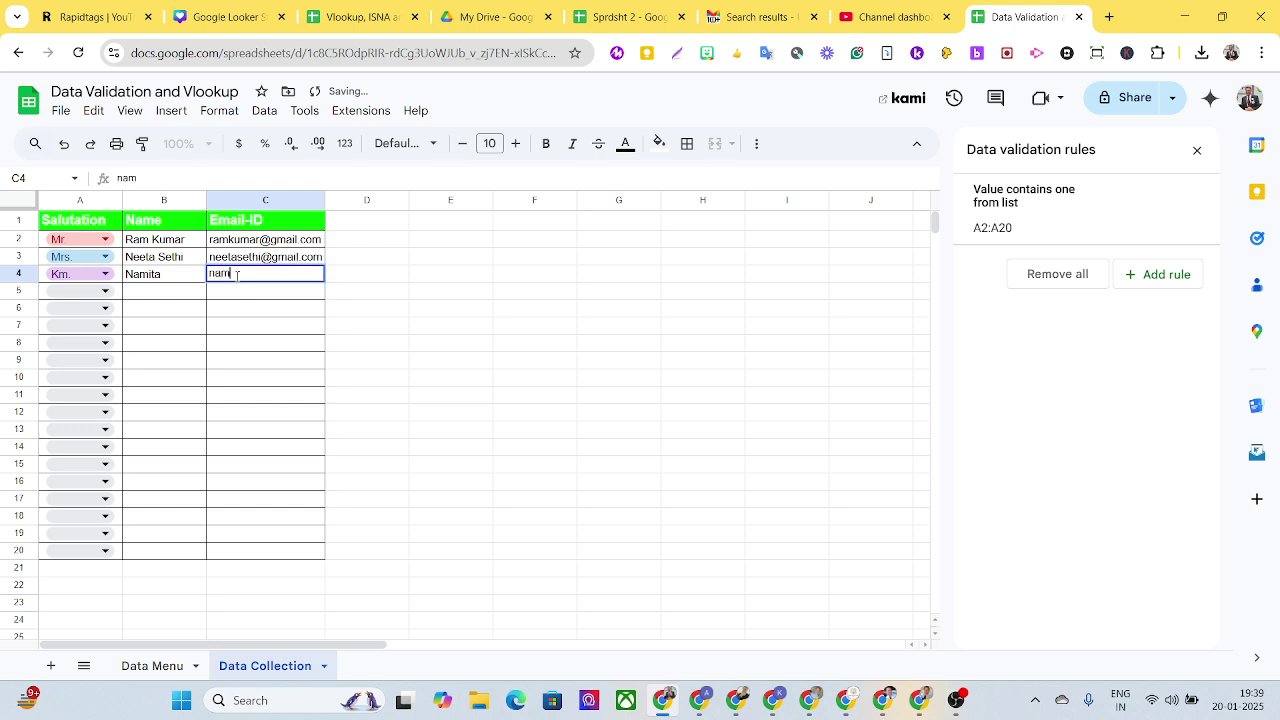
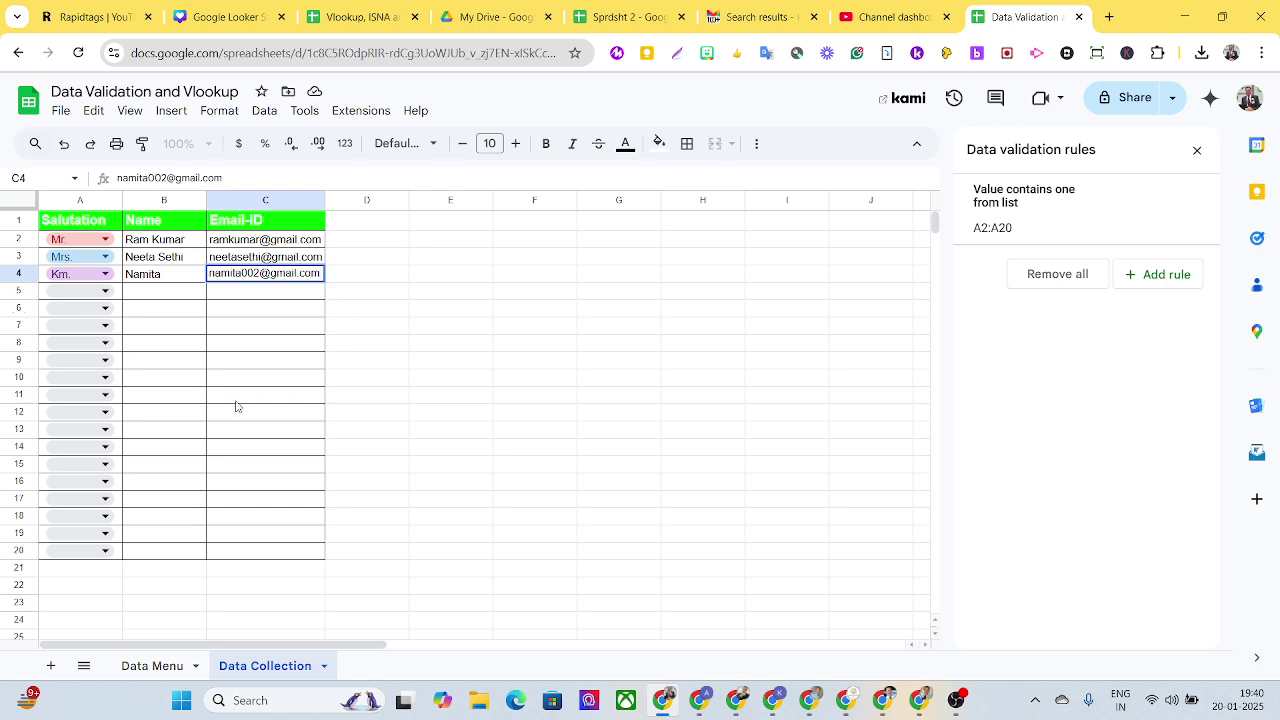
click(148, 666)
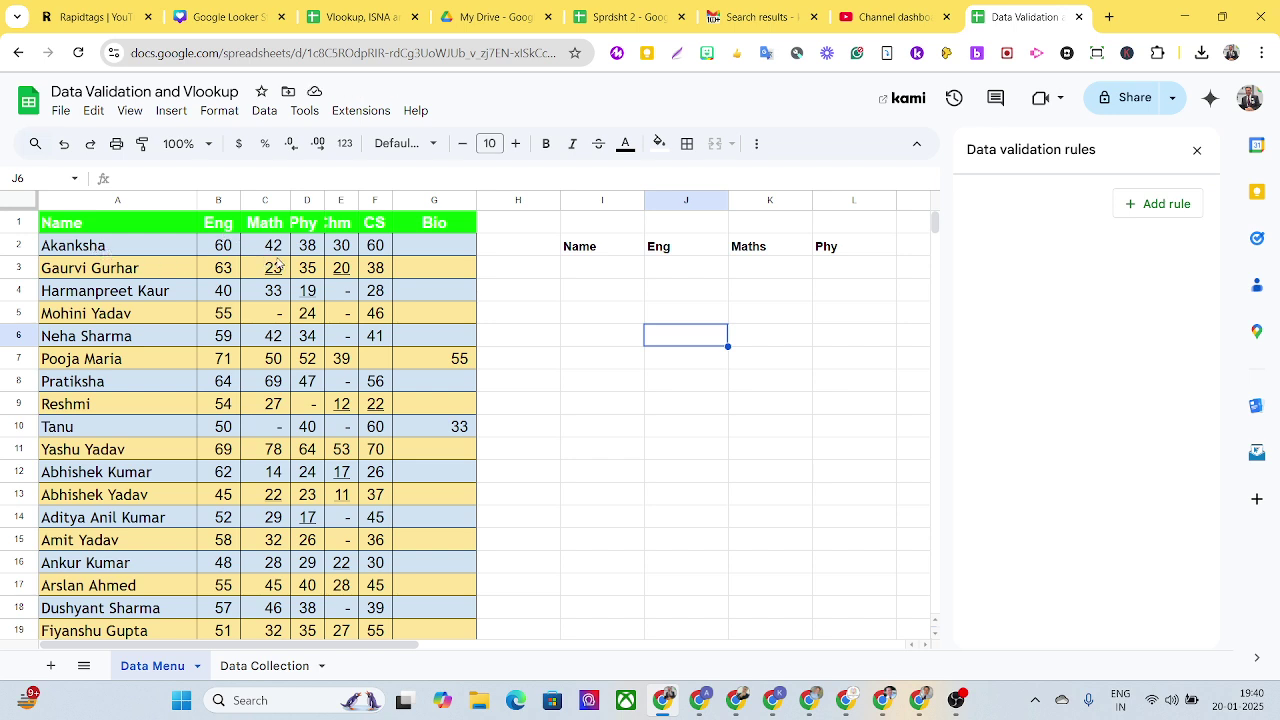
click(596, 274)
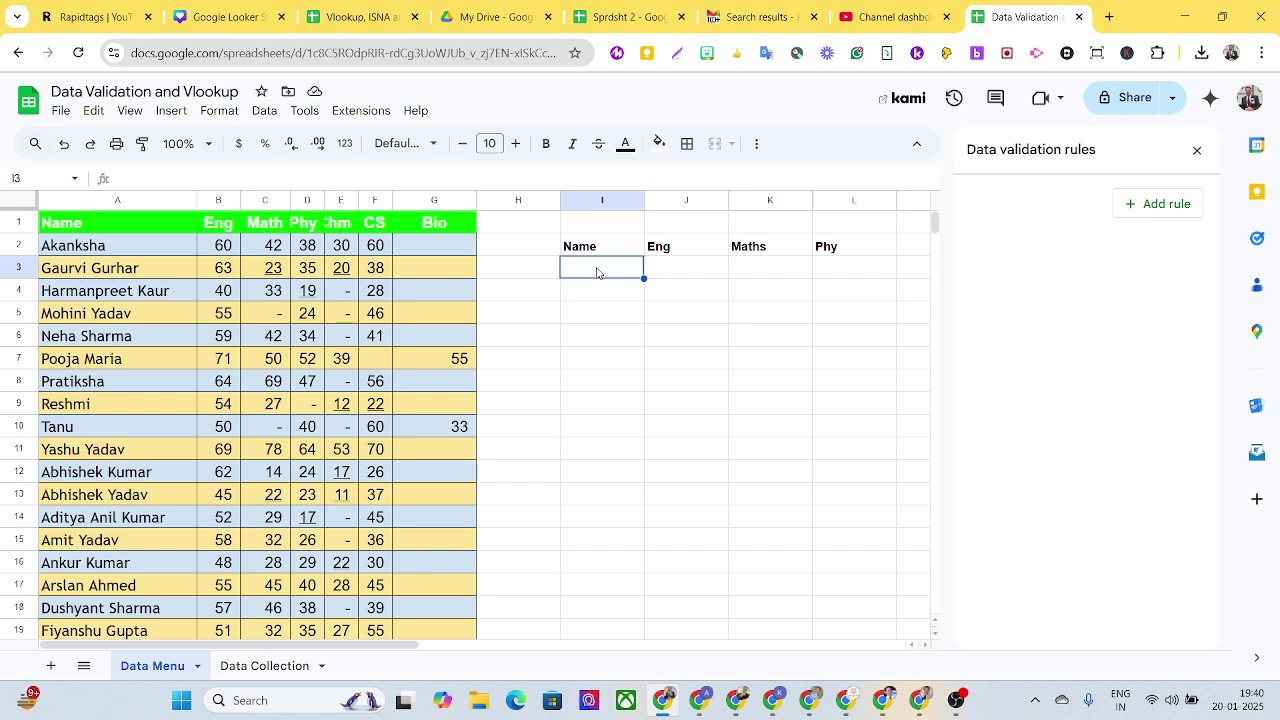
click(265, 111)
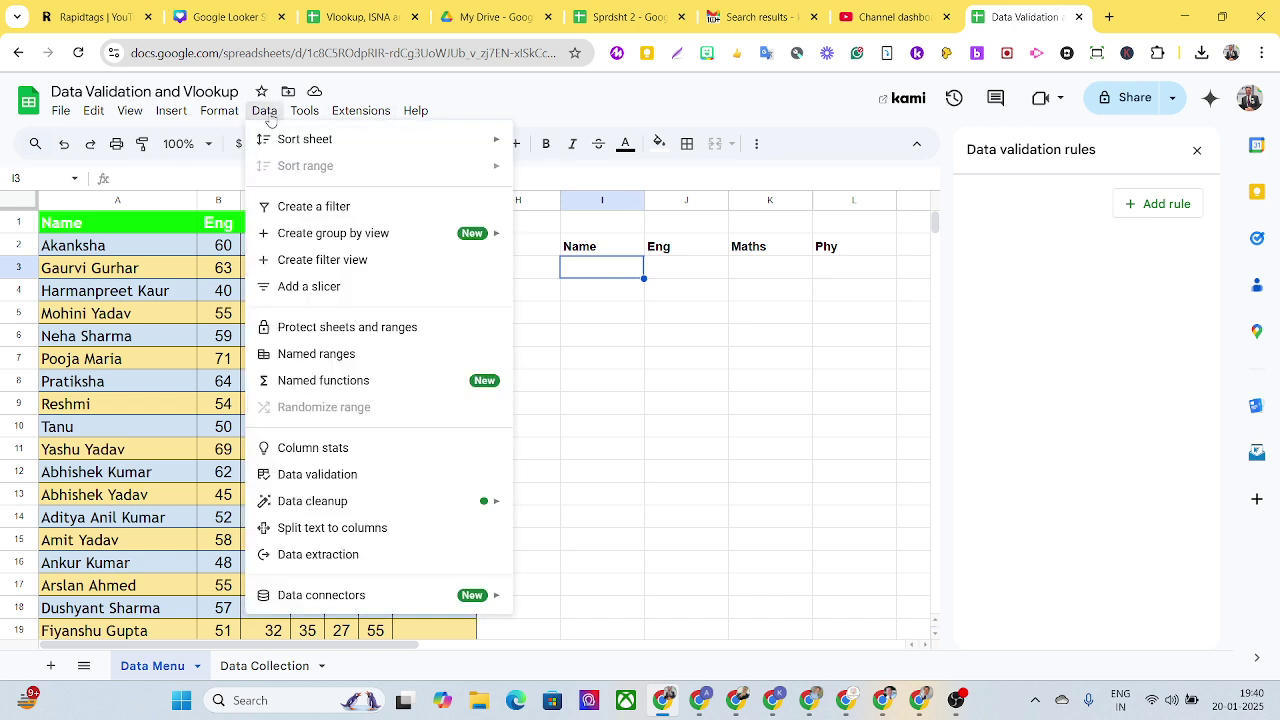
click(335, 484)
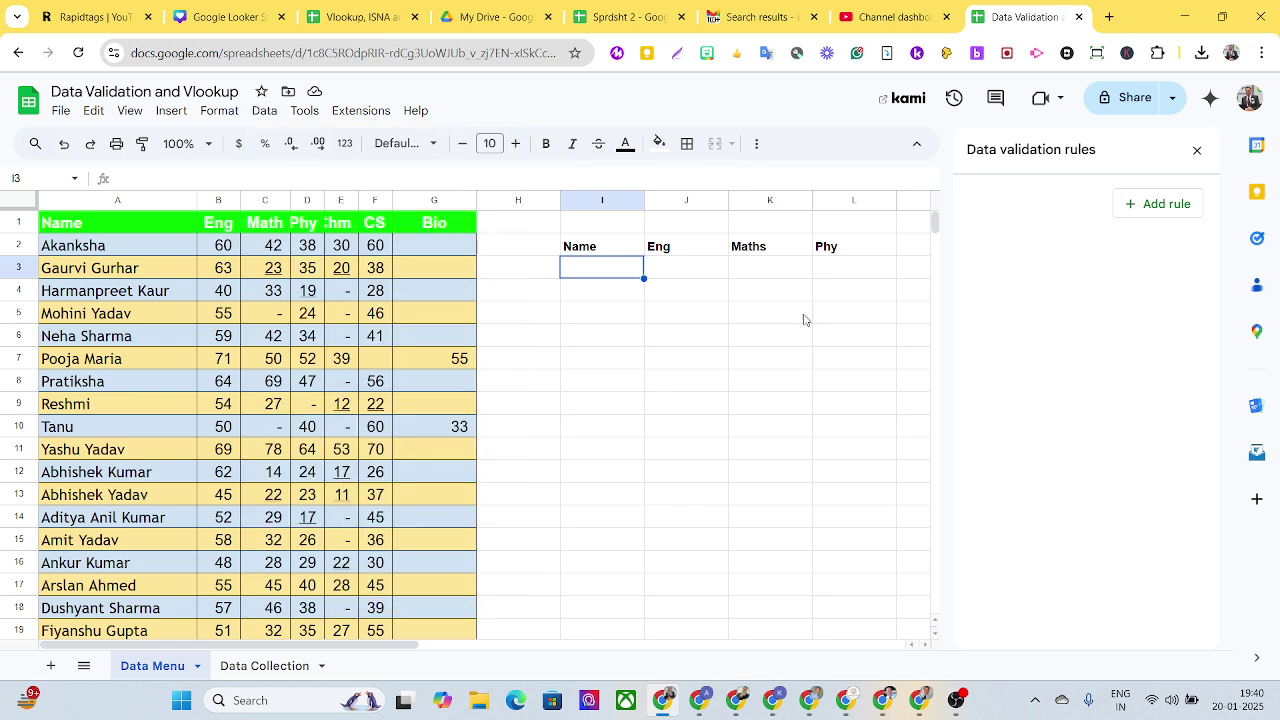
Step: Give I3 a dropdown-from-a-range rule sourcing its items from A2:A41
click(1132, 210)
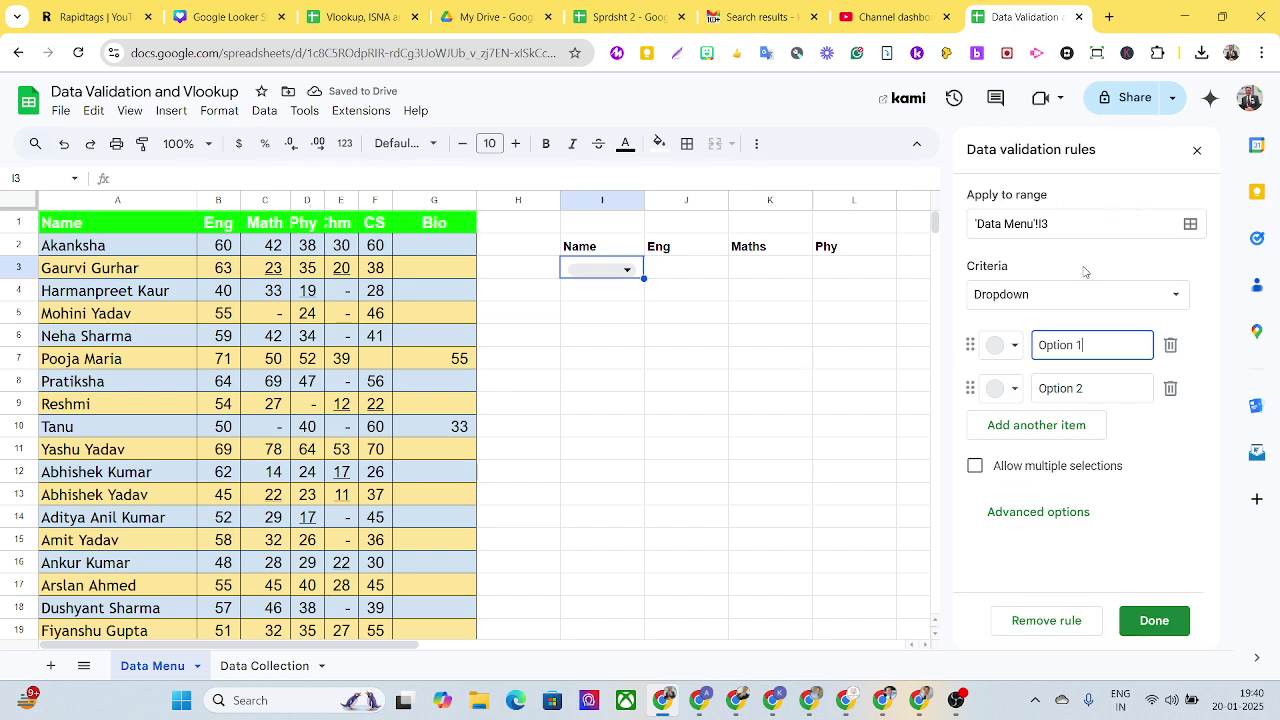
click(1079, 300)
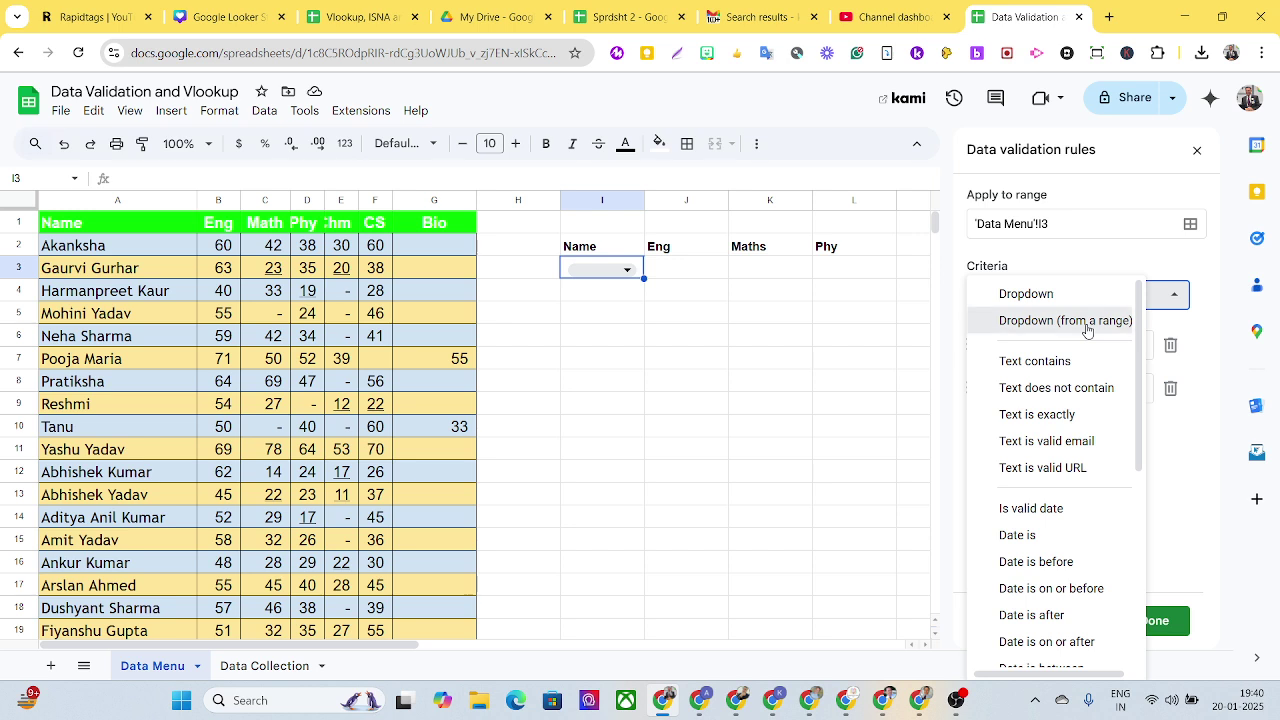
click(1087, 331)
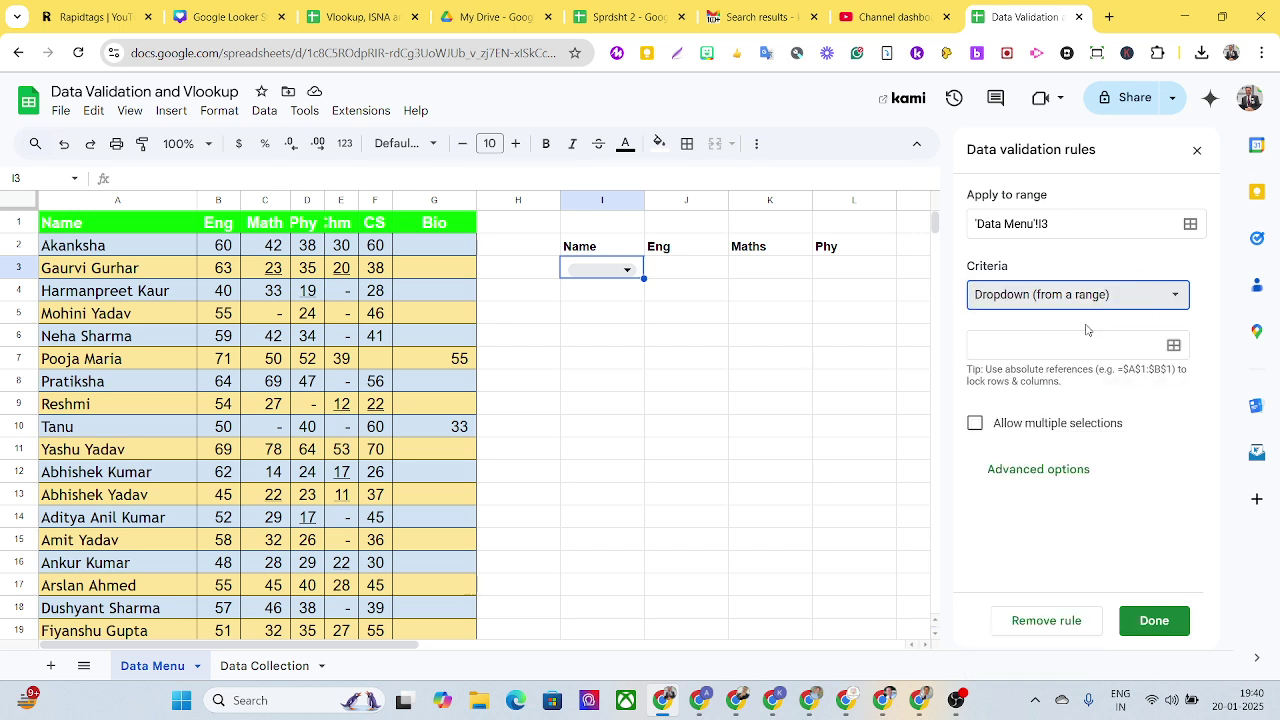
click(1174, 347)
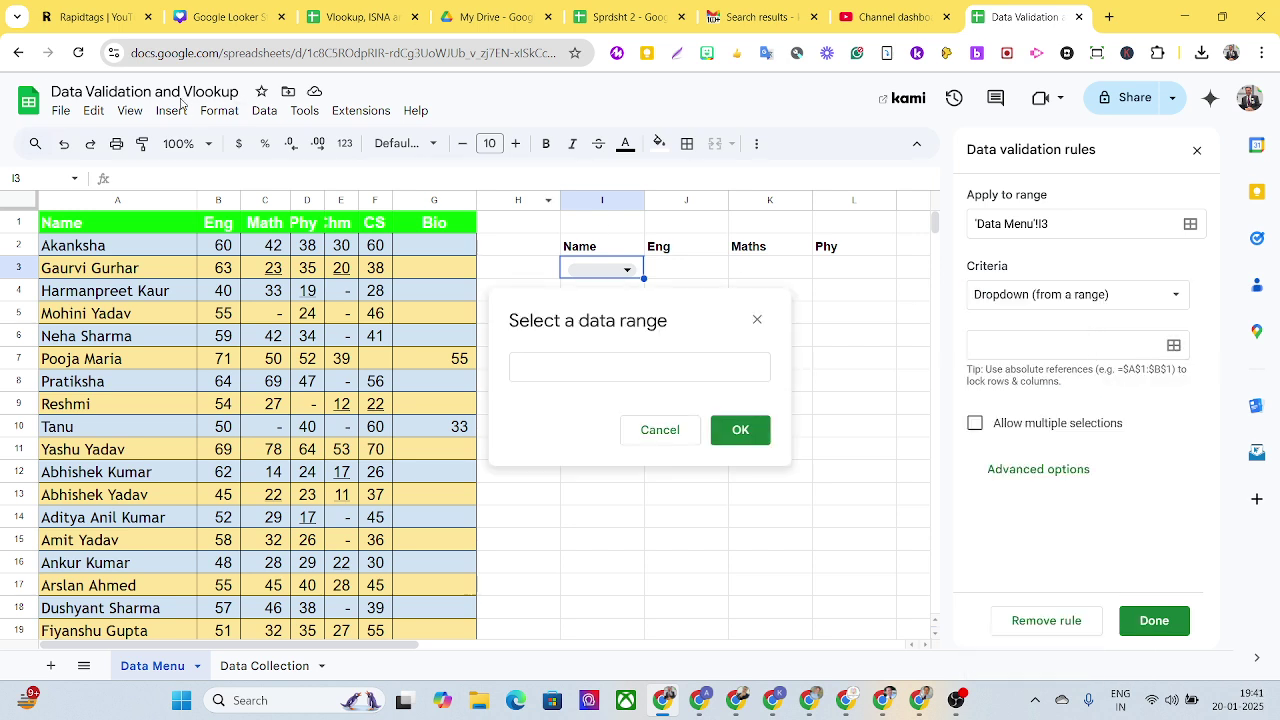
click(107, 250)
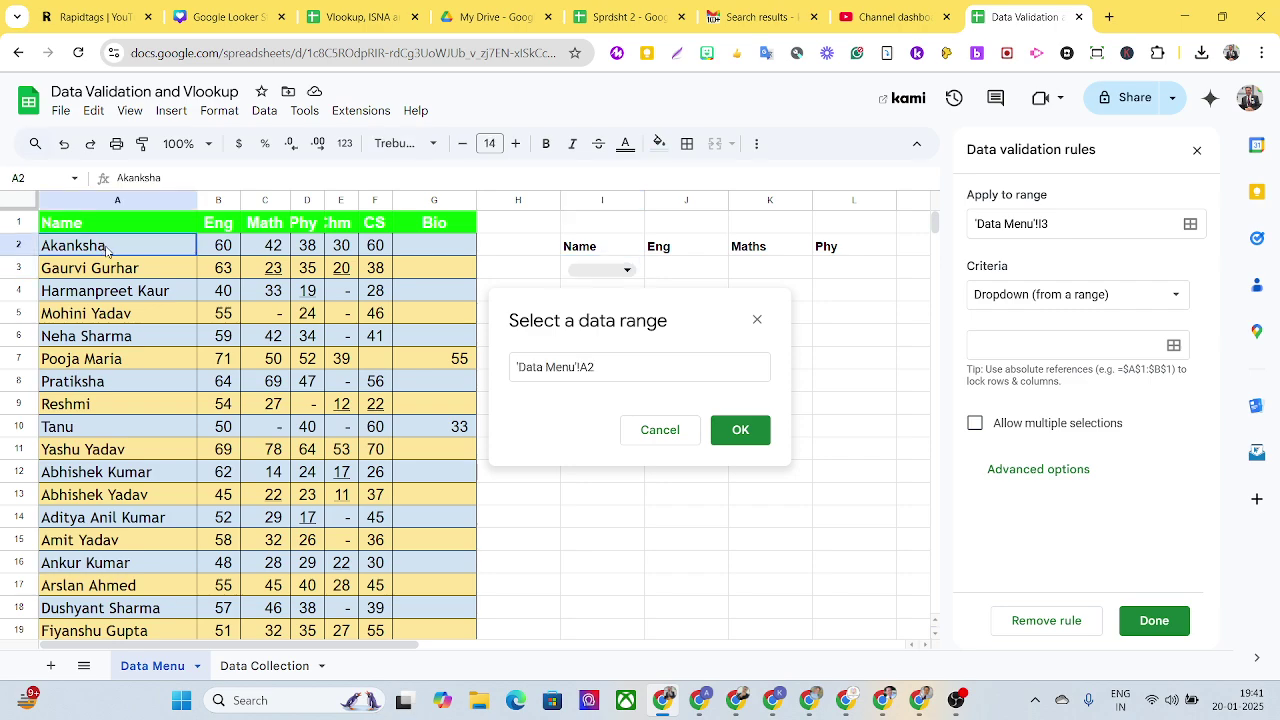
drag(107, 250, 118, 582)
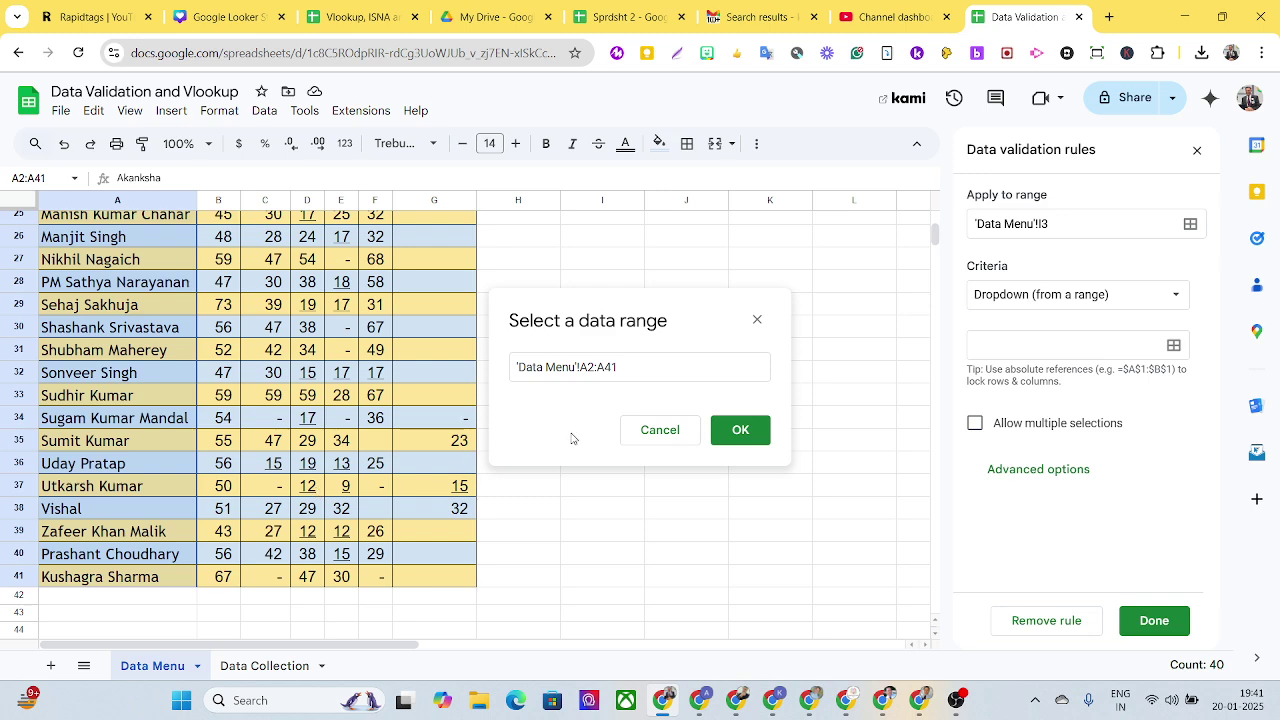
click(730, 438)
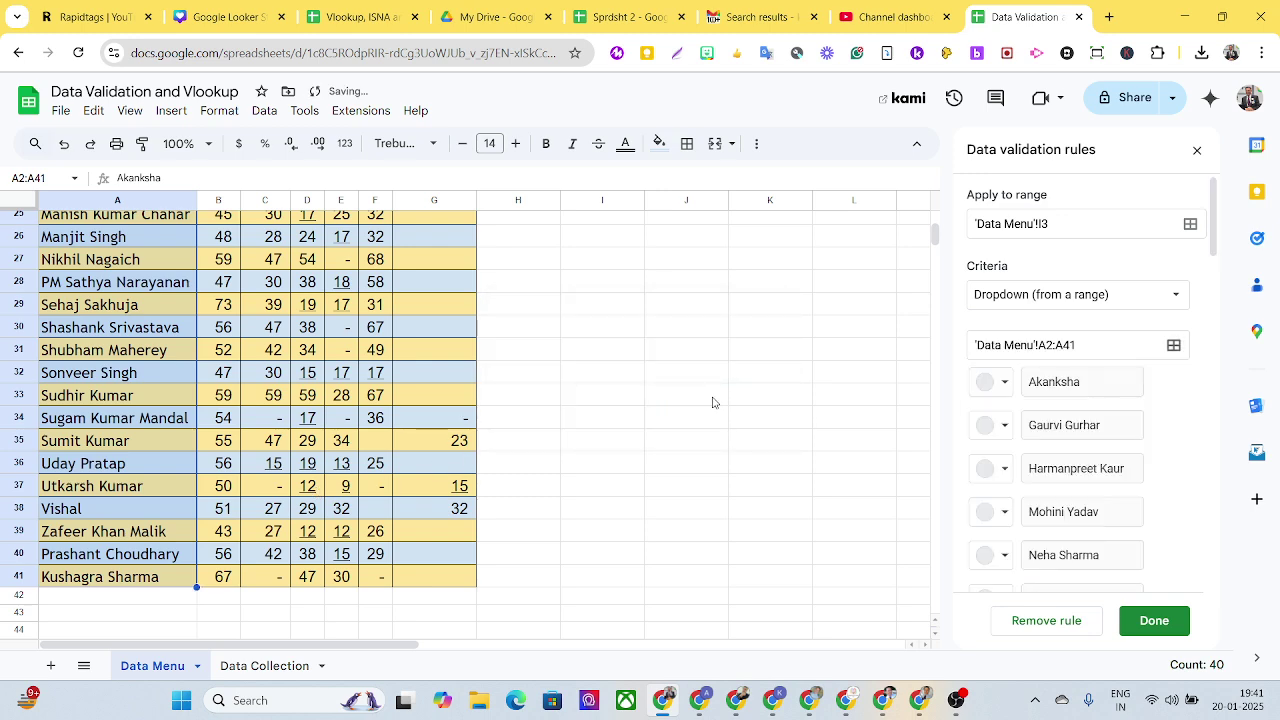
scroll(700, 388, up, 4)
scroll(700, 388, up, 2)
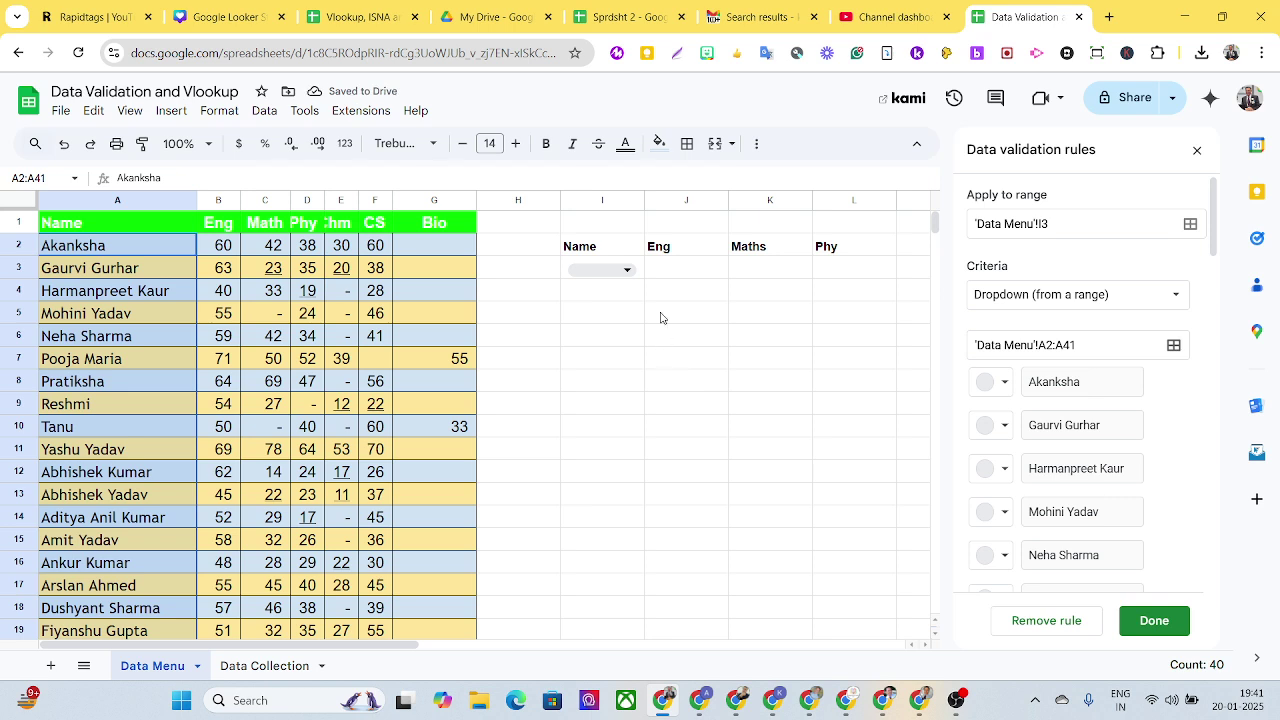
Step: Pick student names from the new I3 dropdown
click(630, 273)
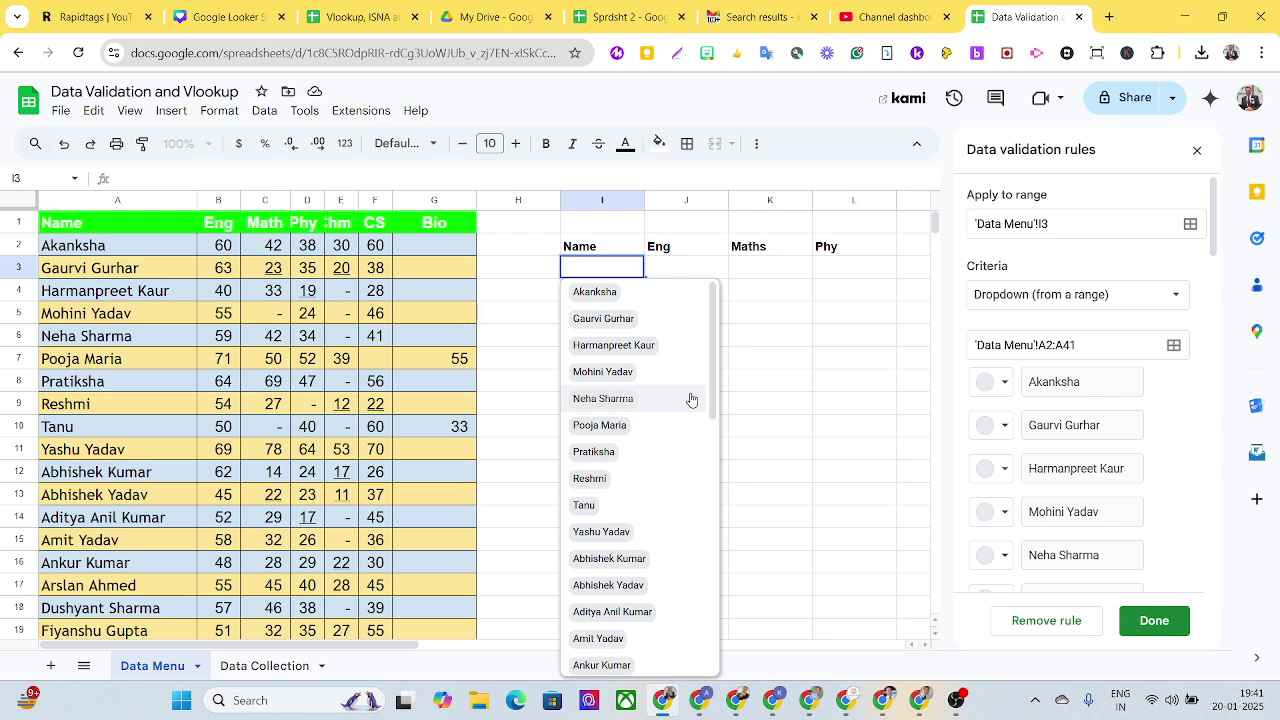
click(634, 299)
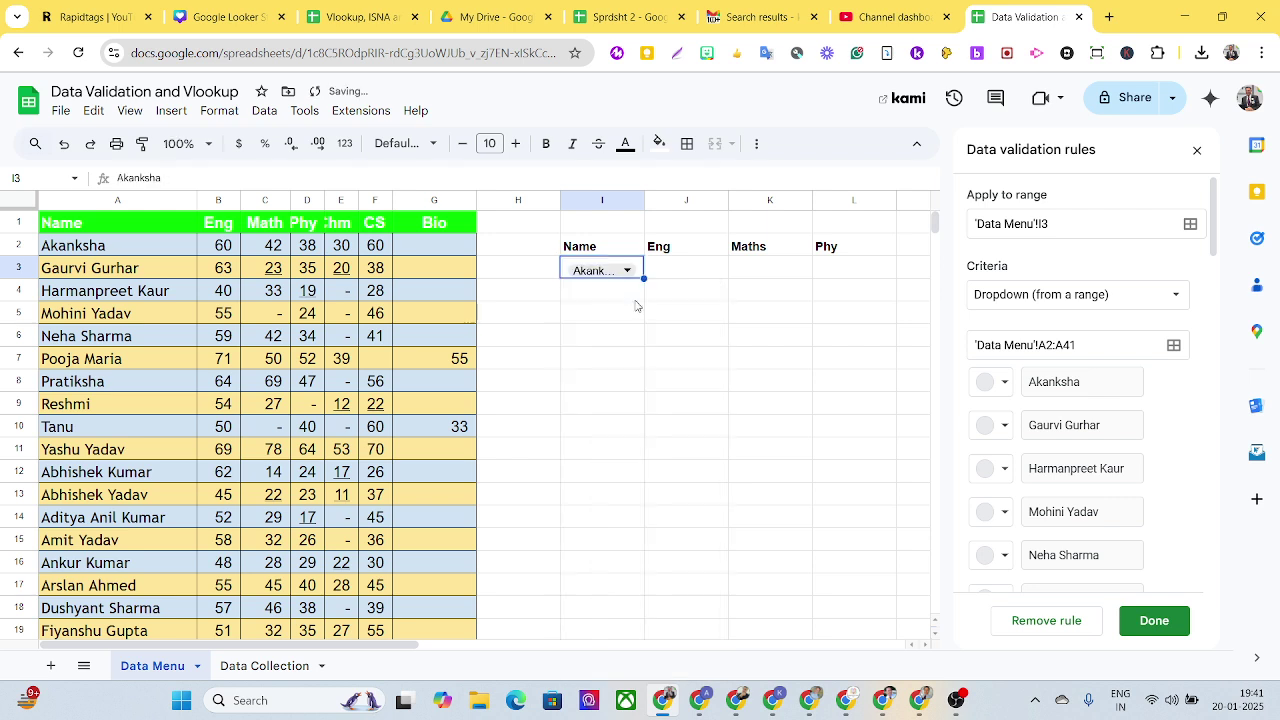
click(628, 271)
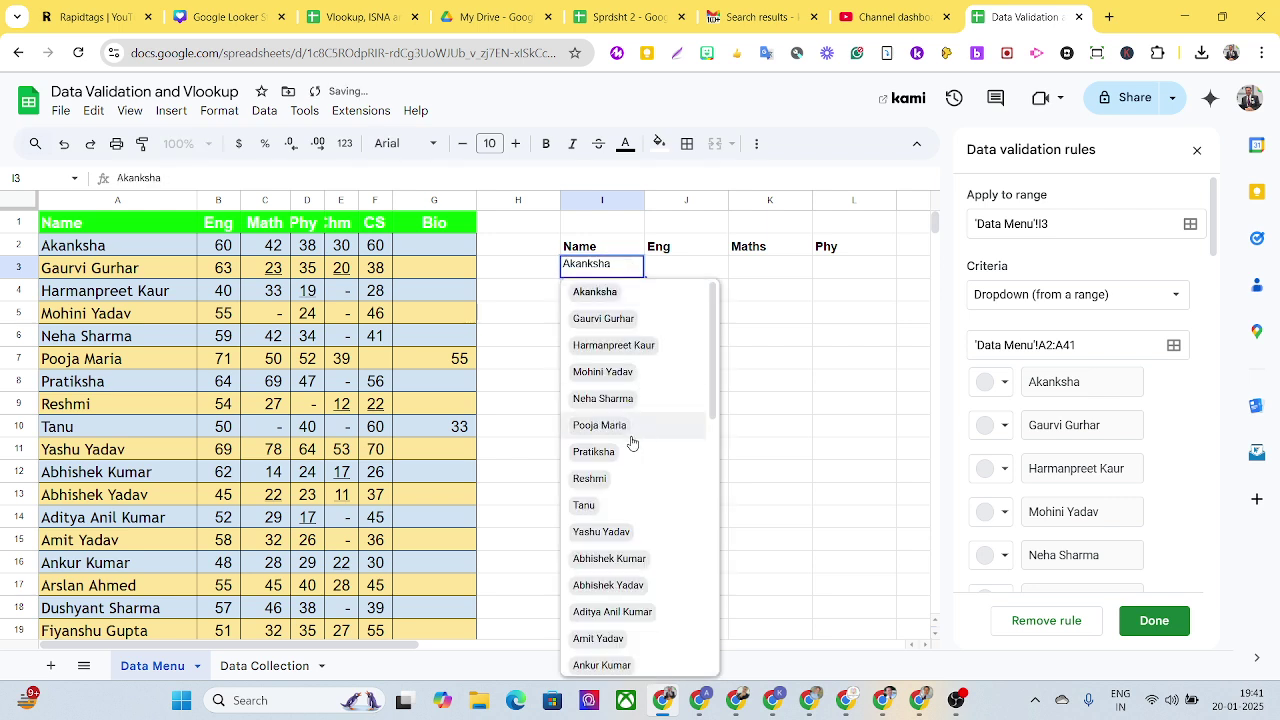
click(632, 440)
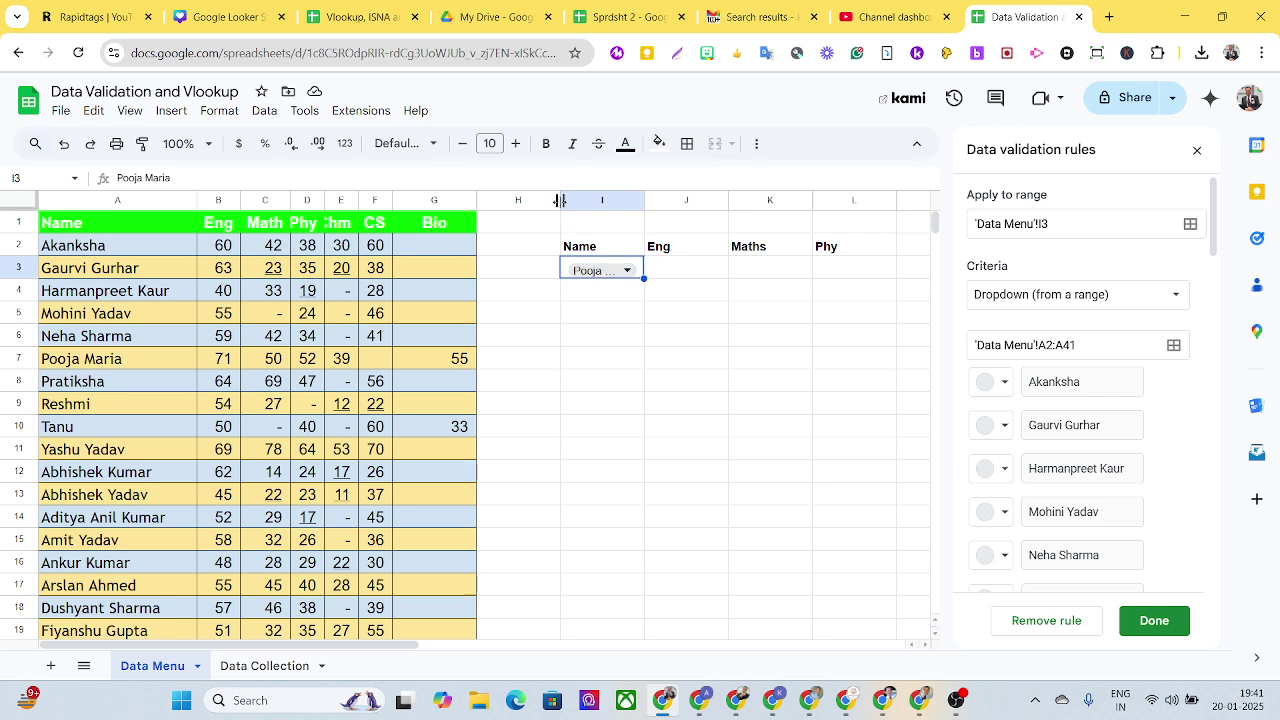
Step: Widen column I to fit full names and select a different student in I3
drag(560, 201, 543, 201)
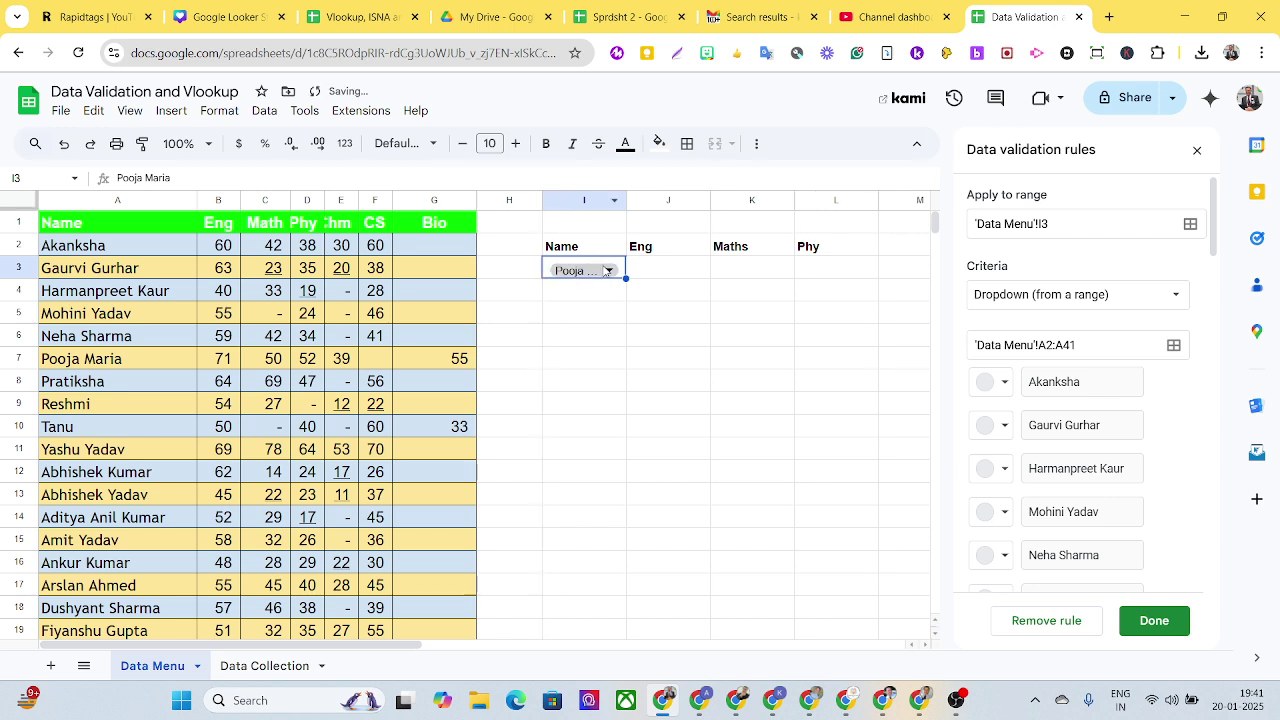
drag(626, 200, 639, 200)
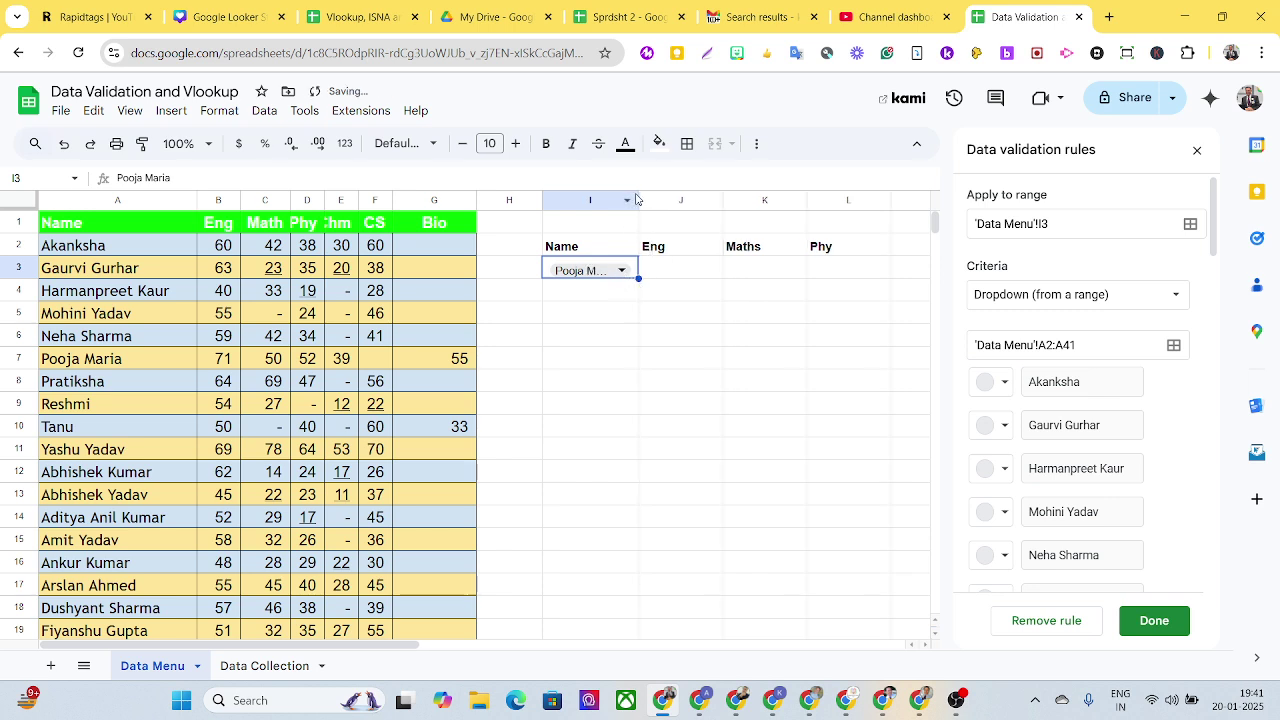
drag(638, 199, 665, 199)
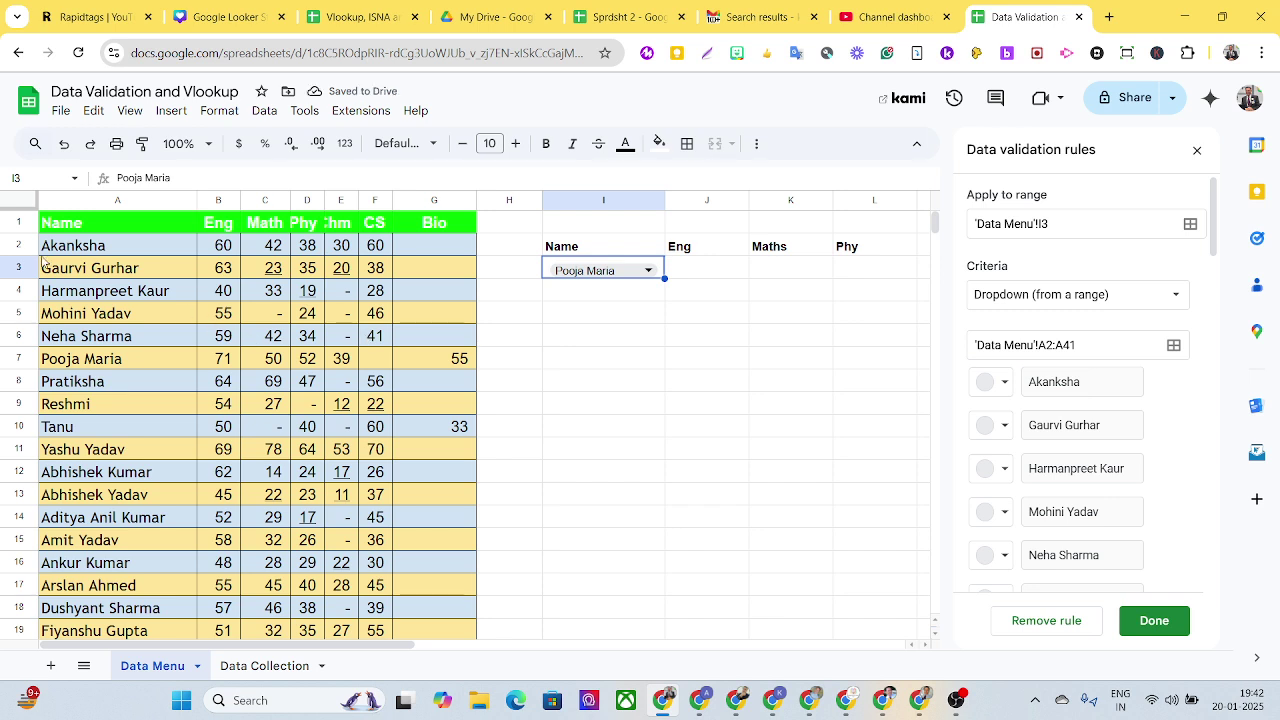
click(63, 314)
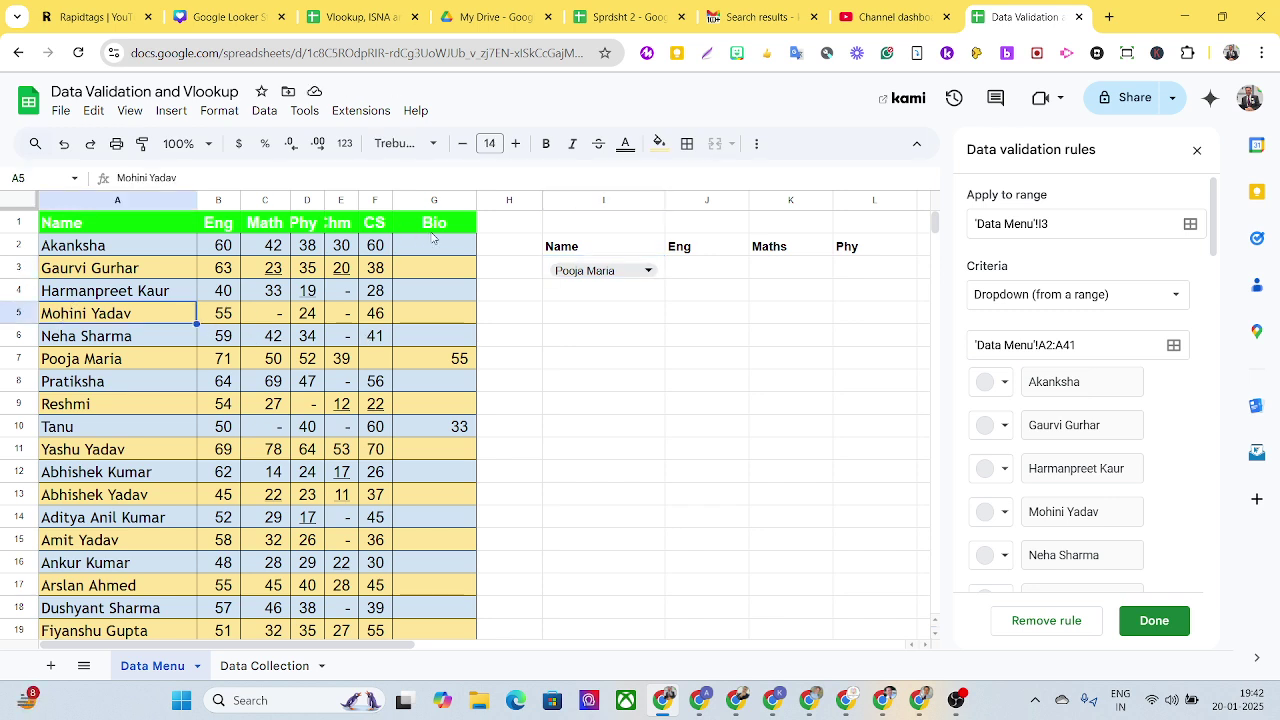
click(594, 271)
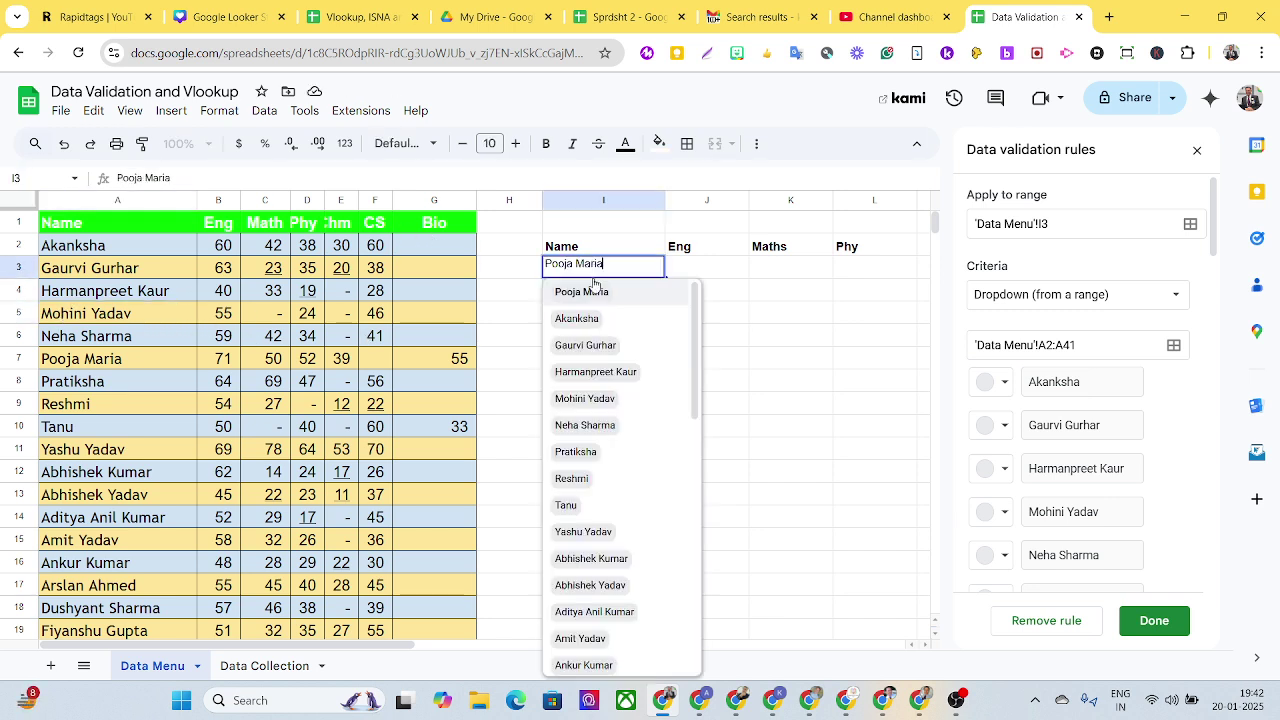
click(589, 400)
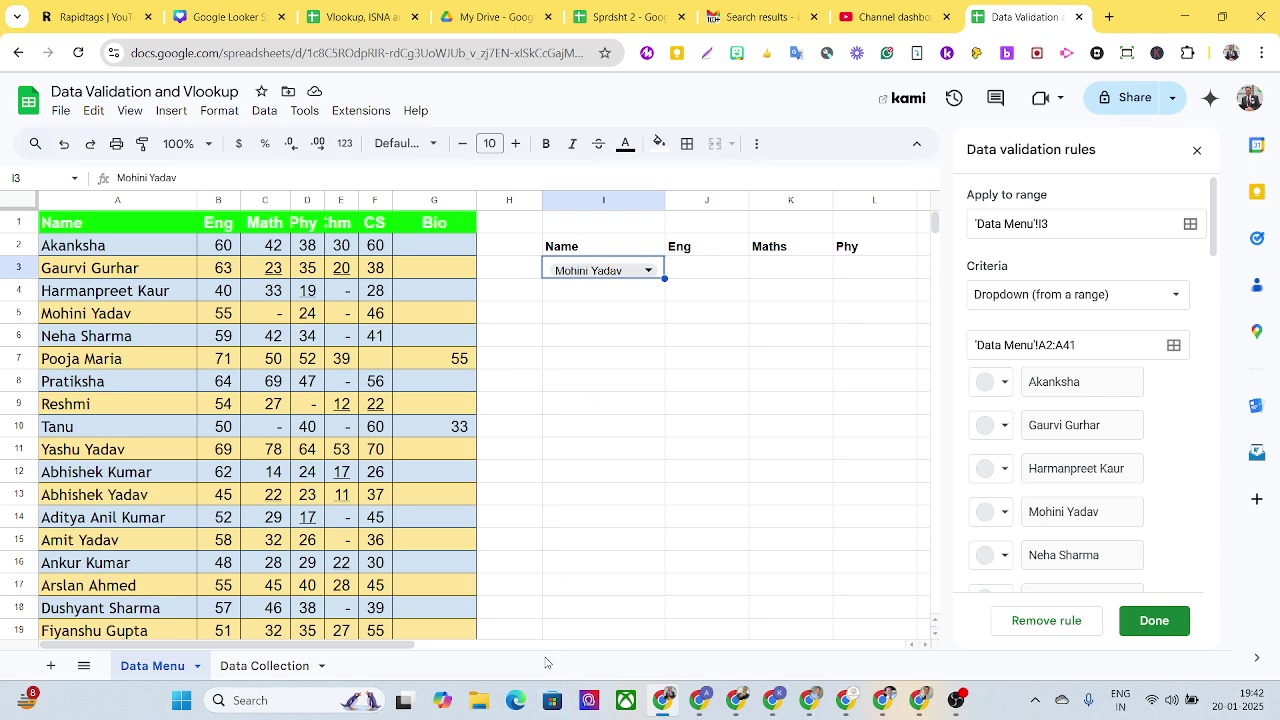
Step: Enter a Chm header in M2 at font size 11 and bold
drag(376, 646, 476, 632)
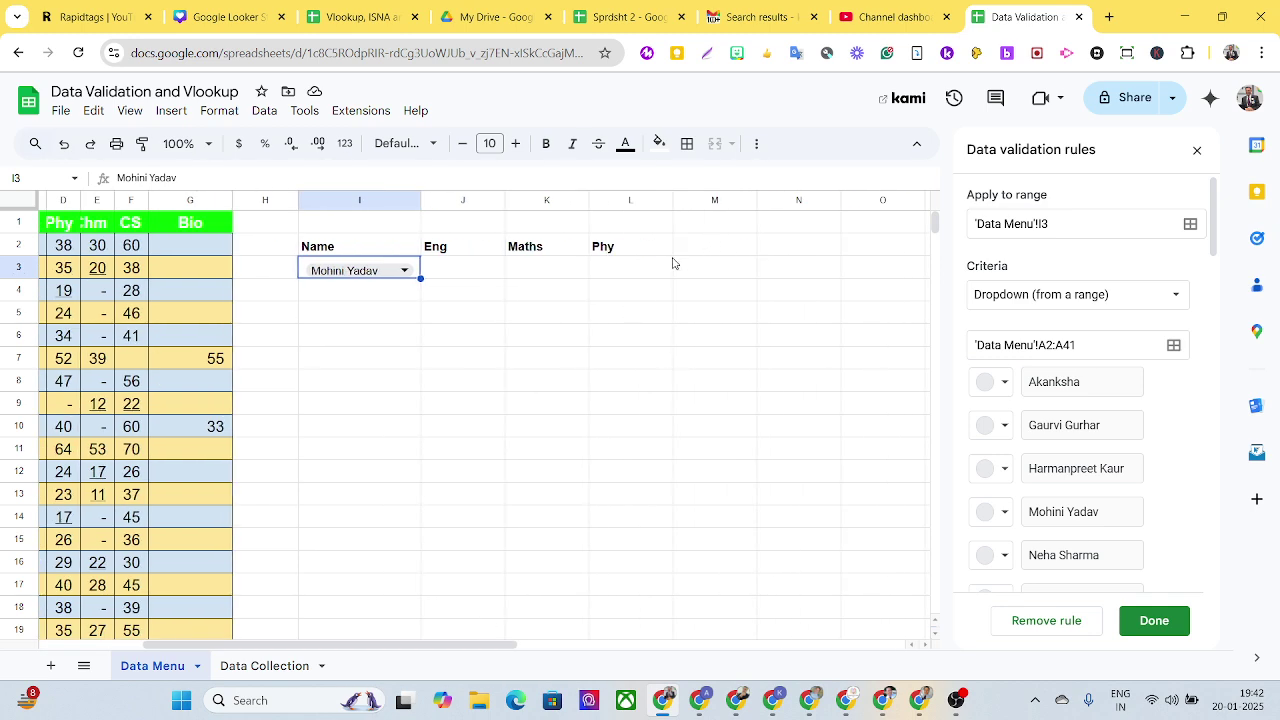
click(615, 252)
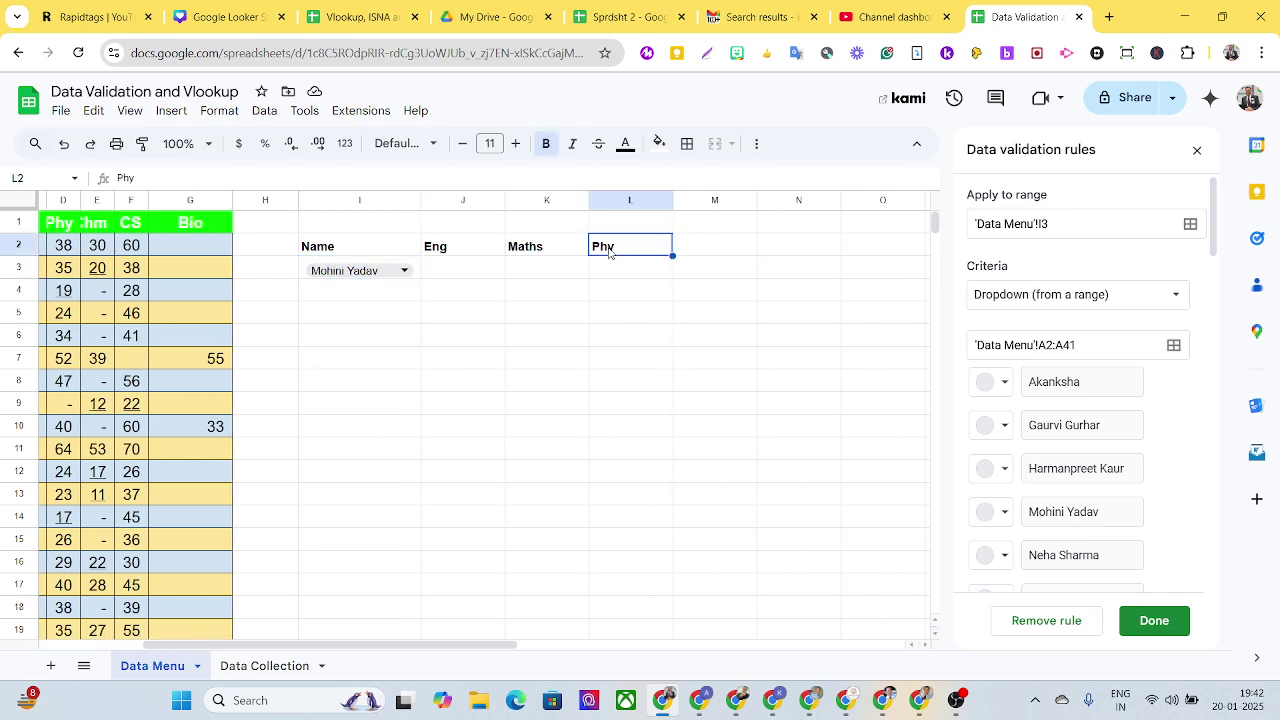
key(ctrl+c)
click(706, 254)
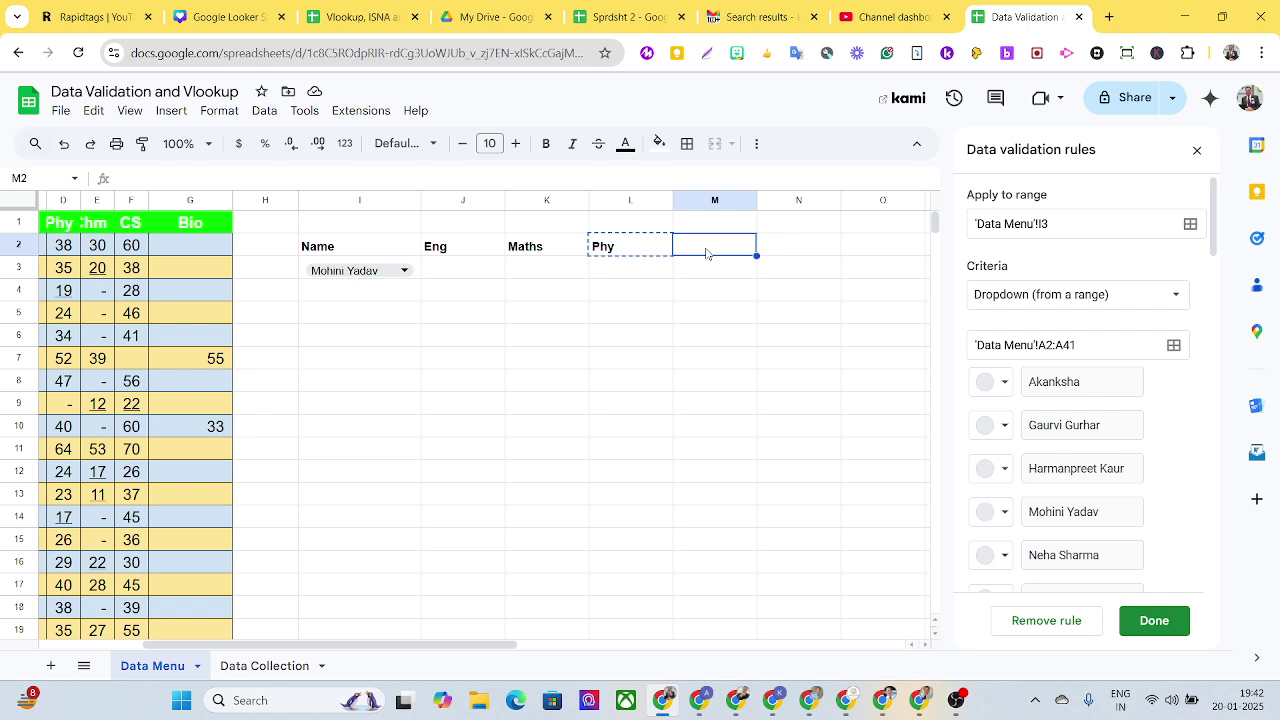
text(Chm)
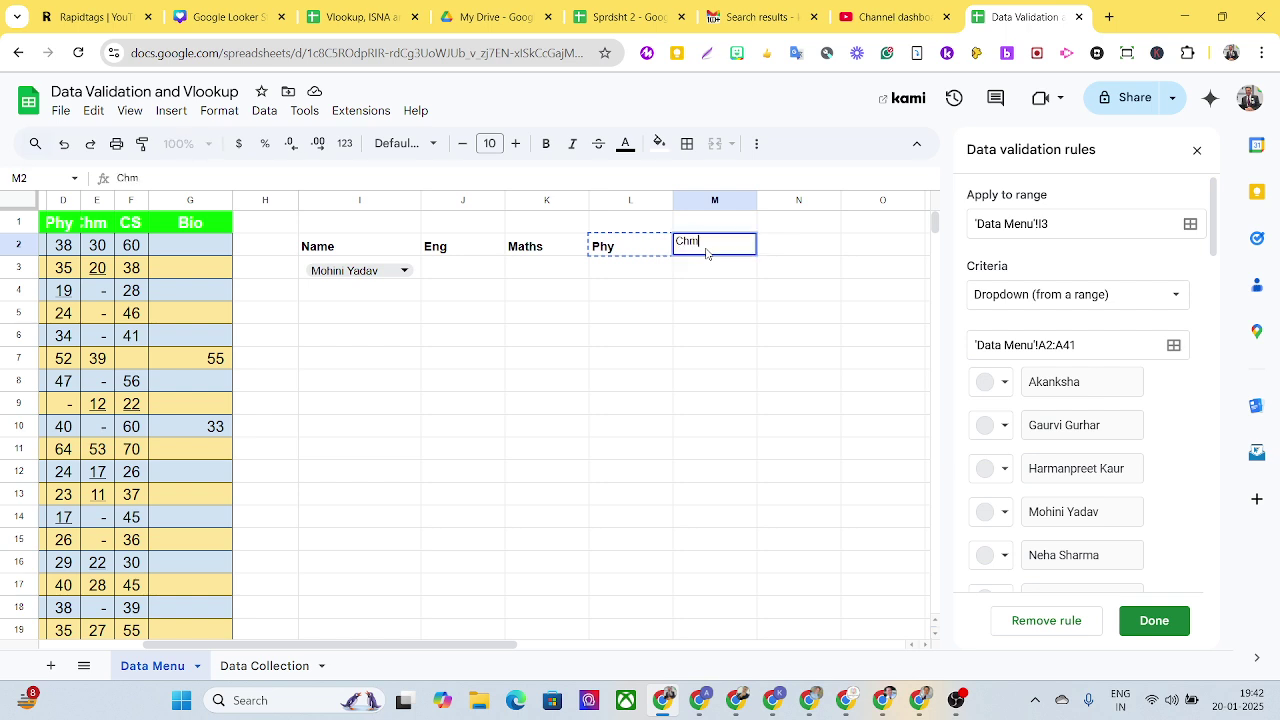
click(627, 250)
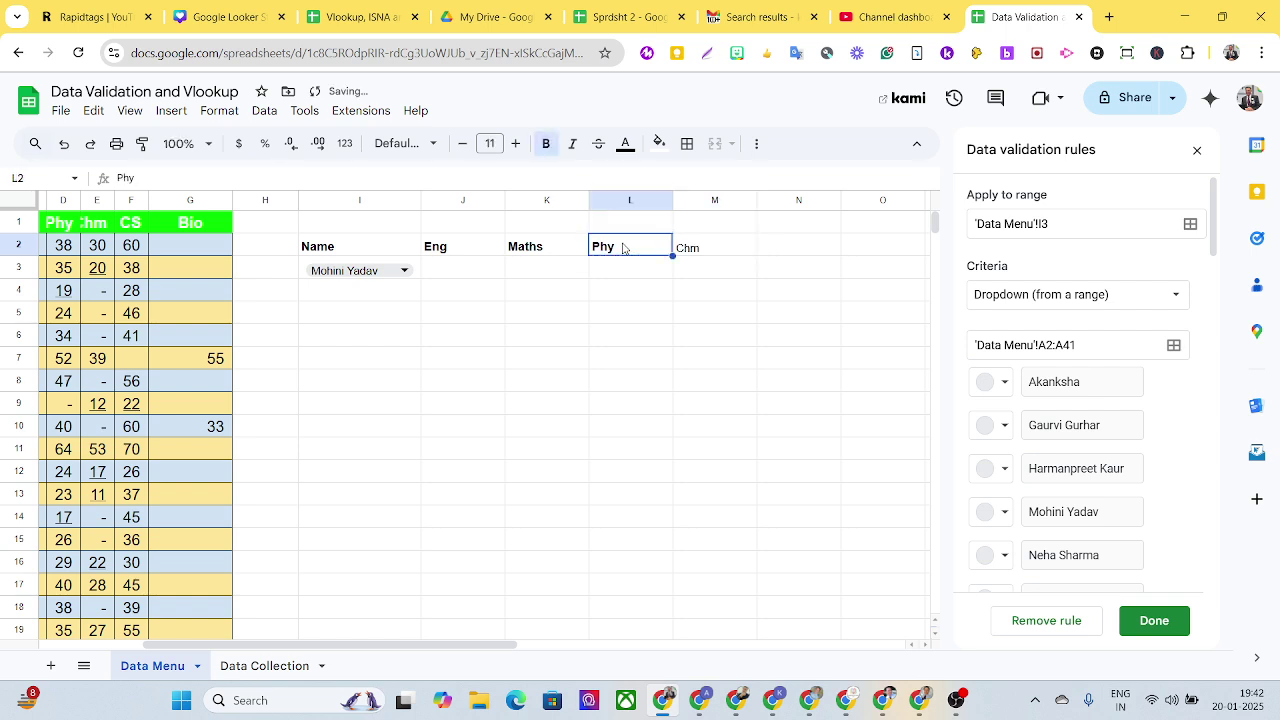
click(683, 252)
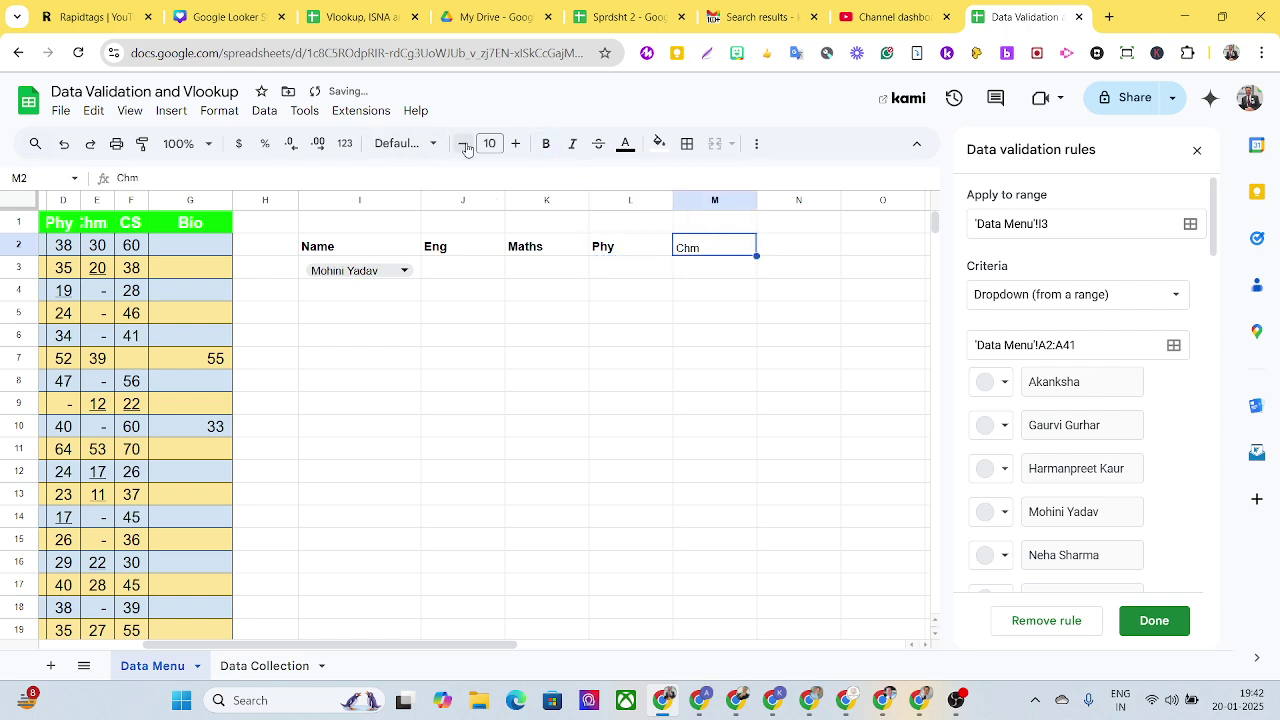
click(515, 143)
click(546, 143)
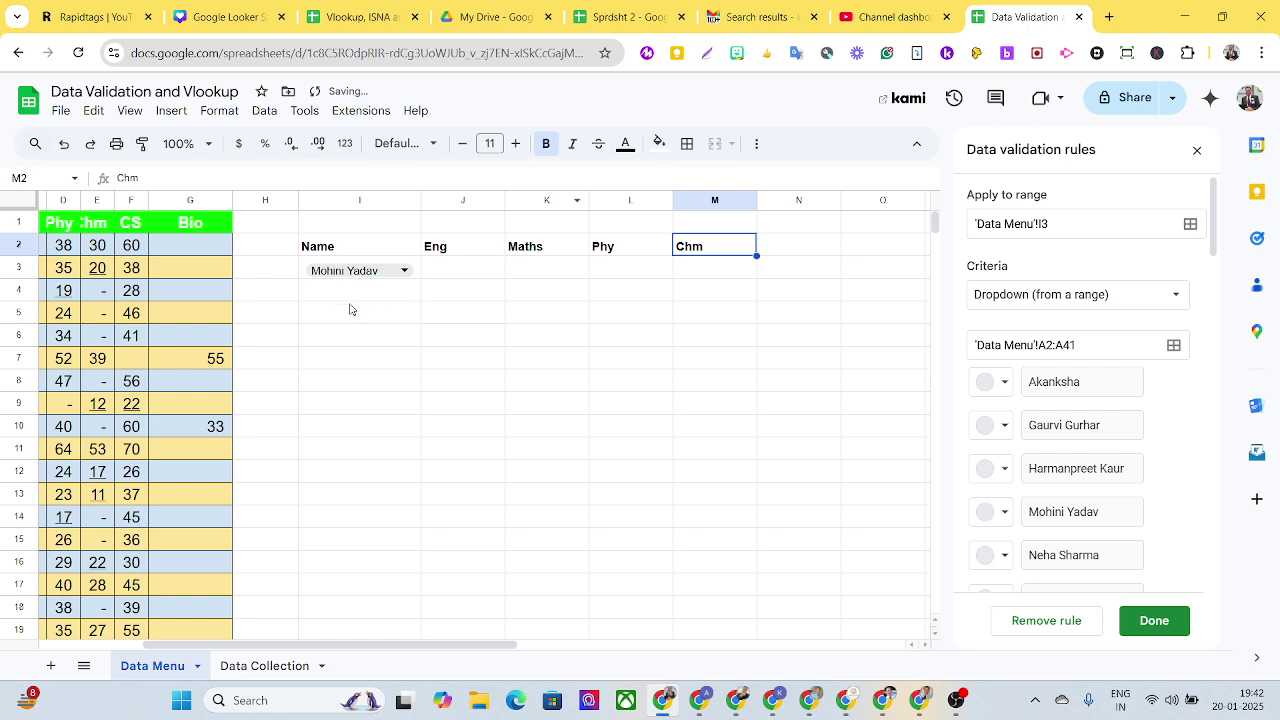
click(434, 273)
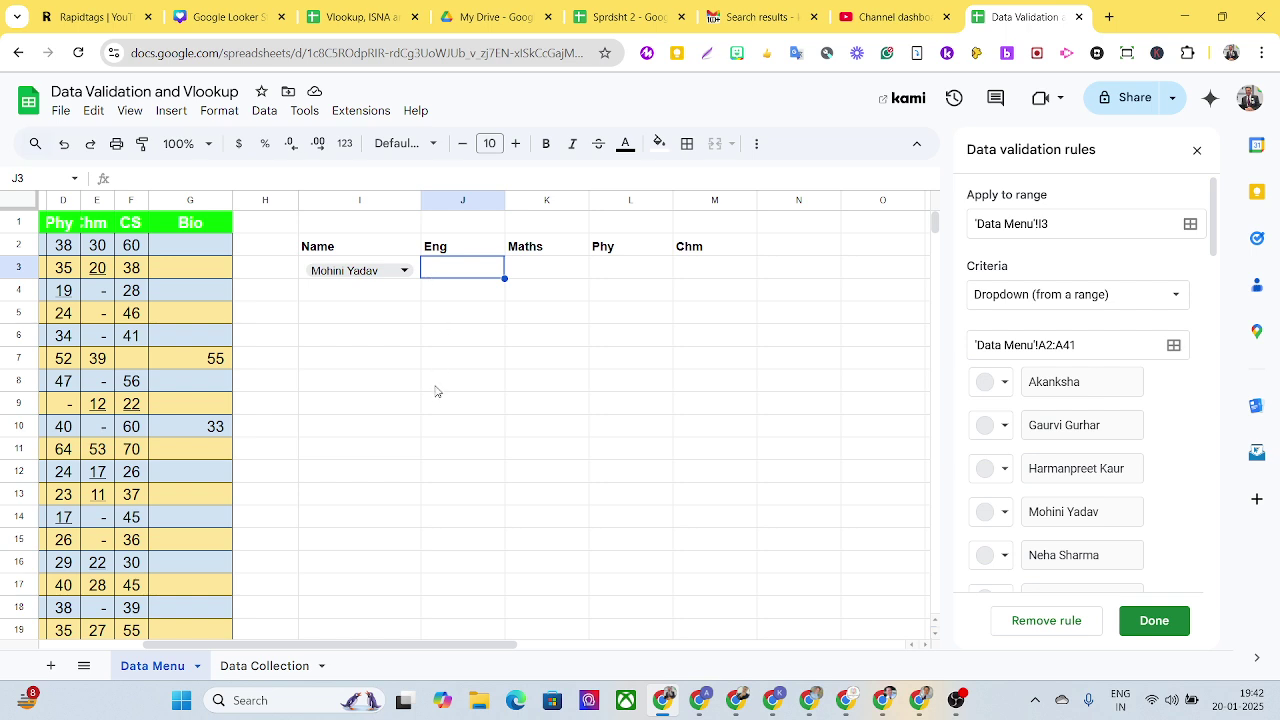
Step: Enter =vlookup(I3,$A$2:$G$41,2,False) in J3, returning the Eng mark 55
text(=vloo)
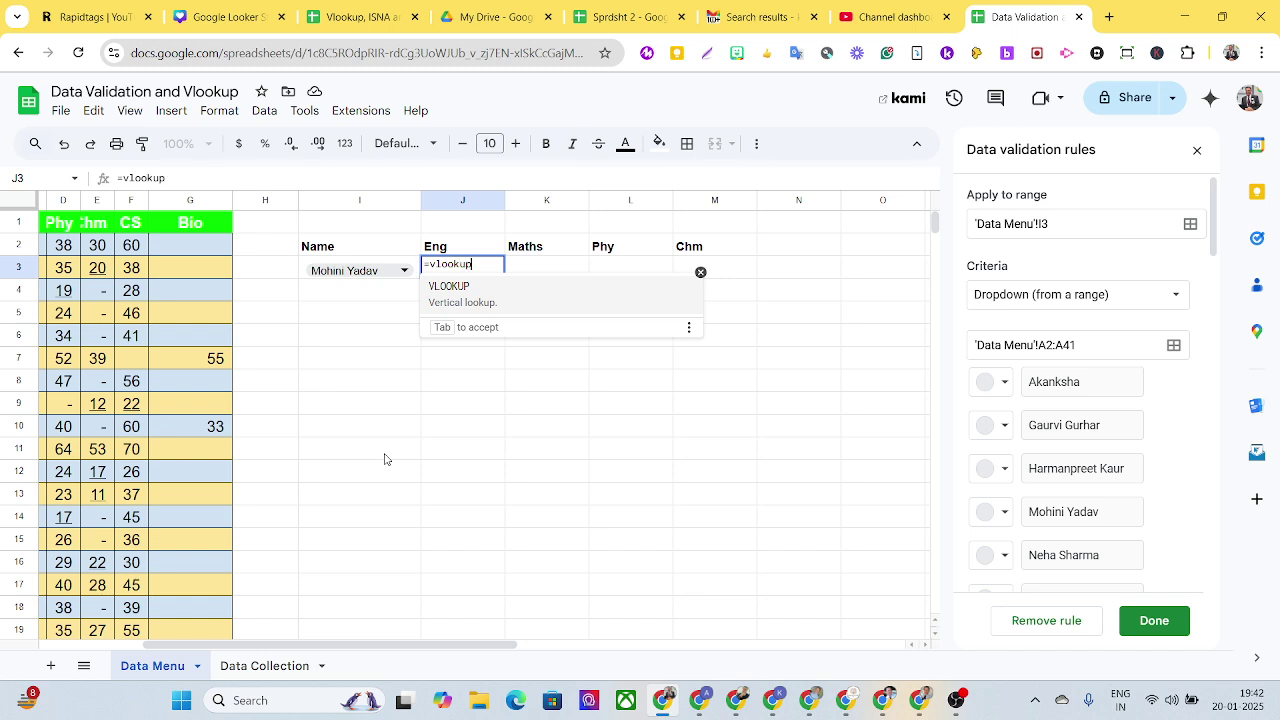
text(kup()
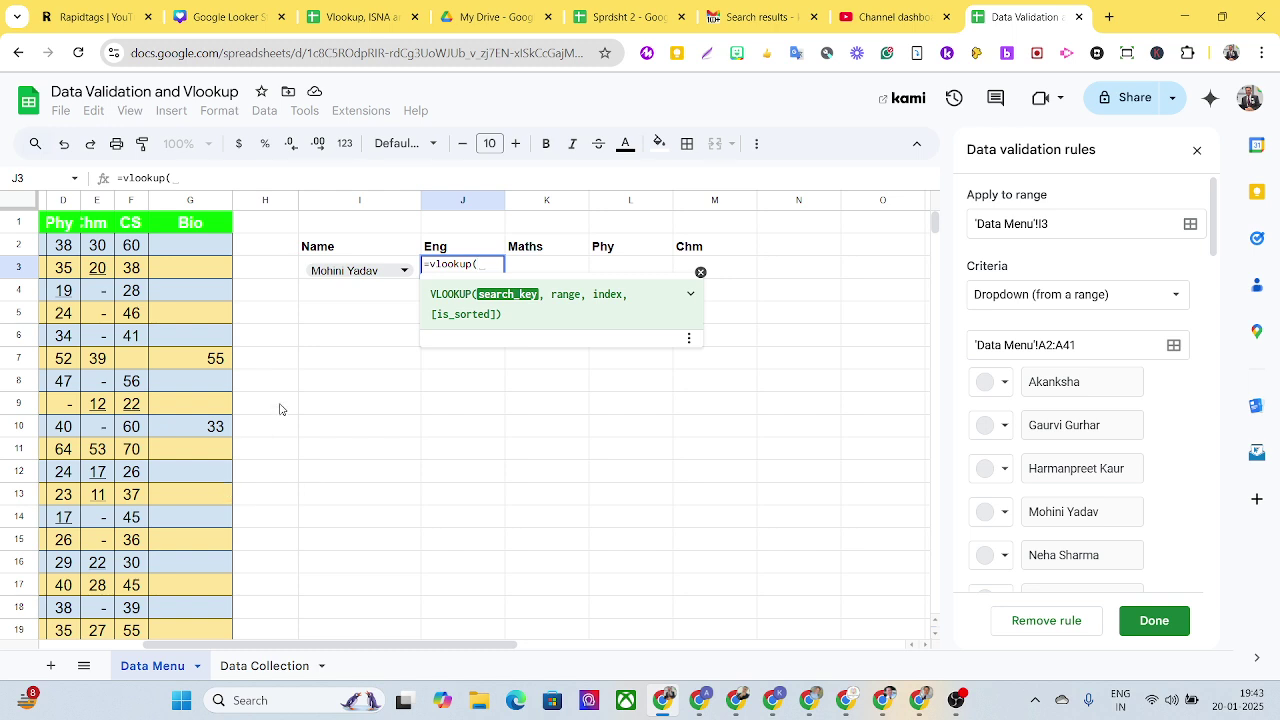
click(343, 273)
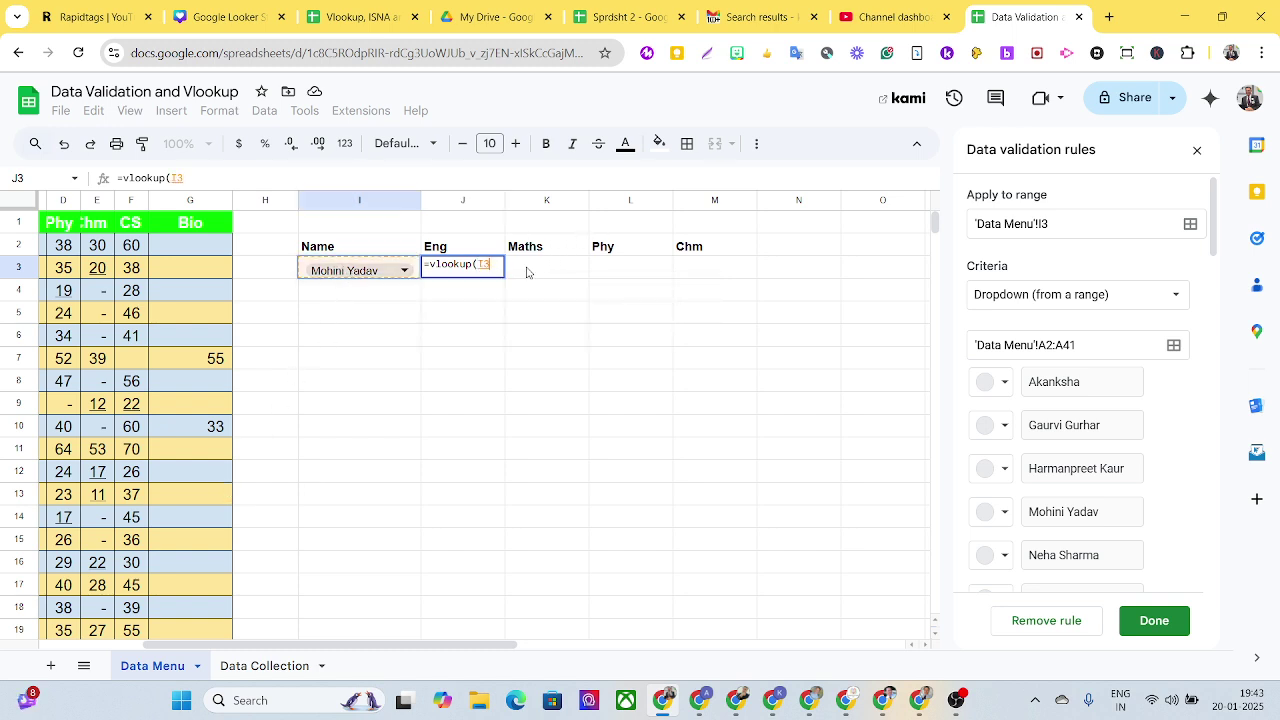
text(,)
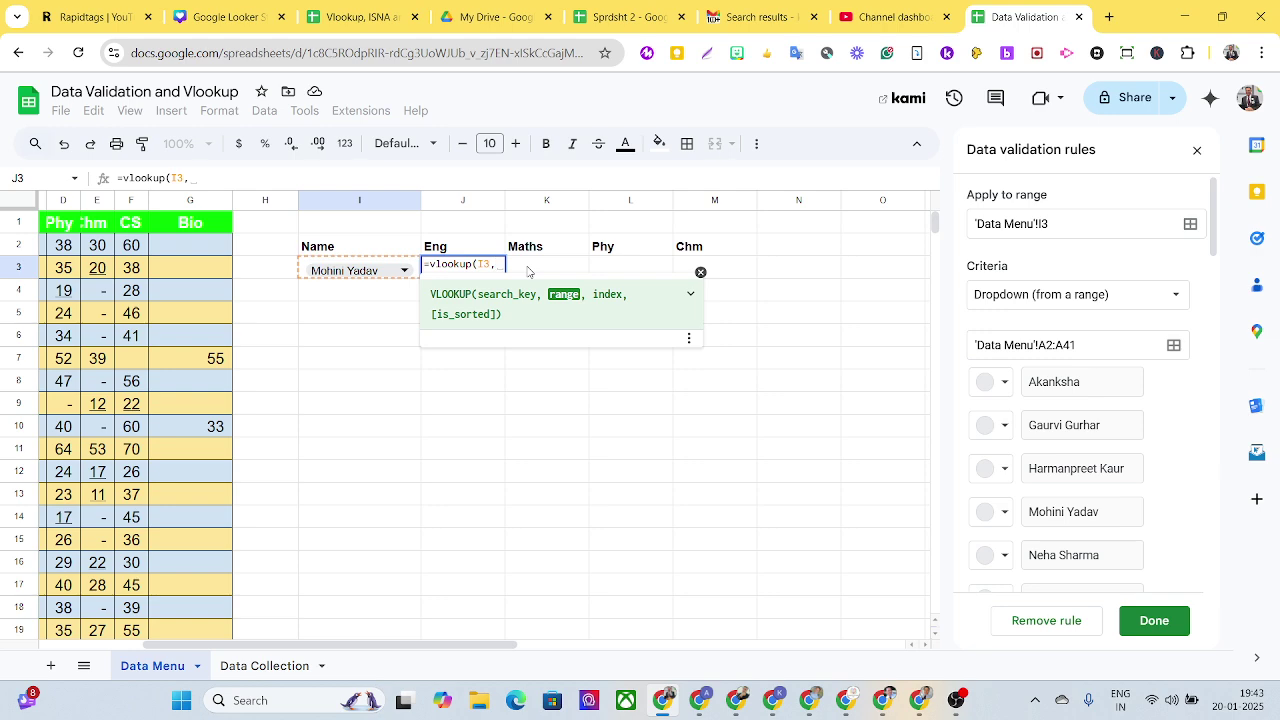
drag(200, 643, 59, 627)
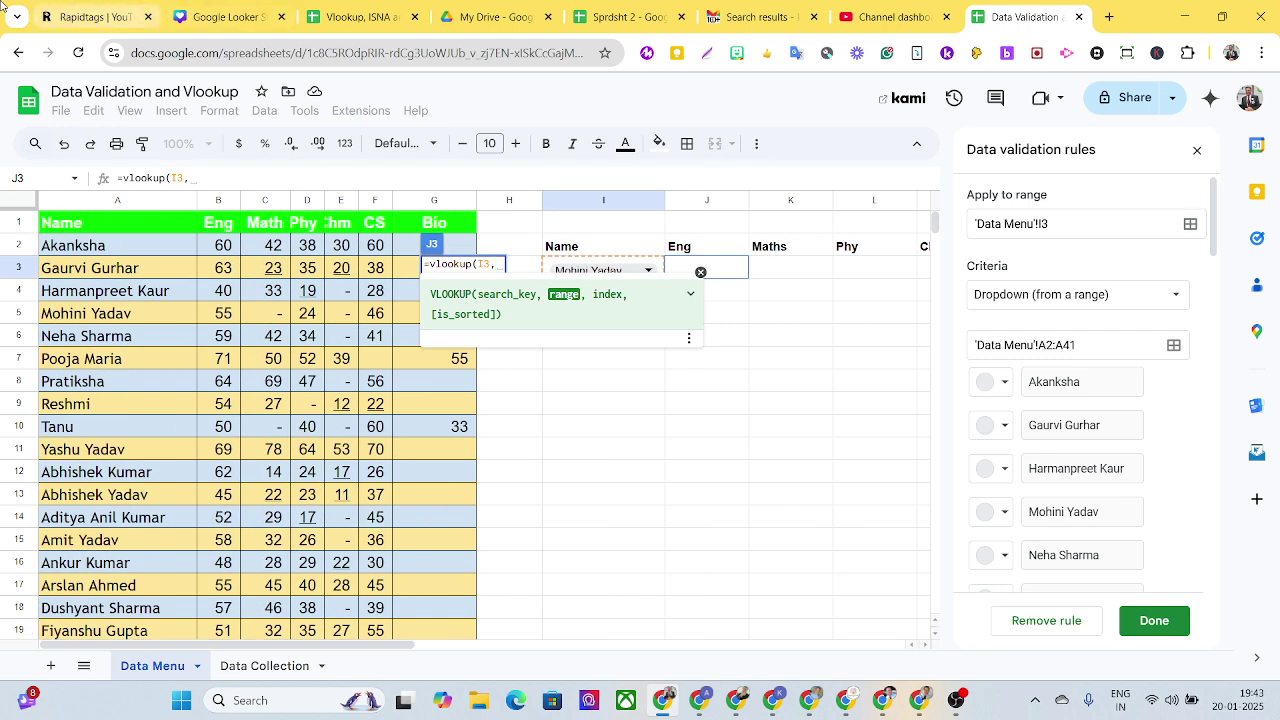
drag(62, 250, 461, 434)
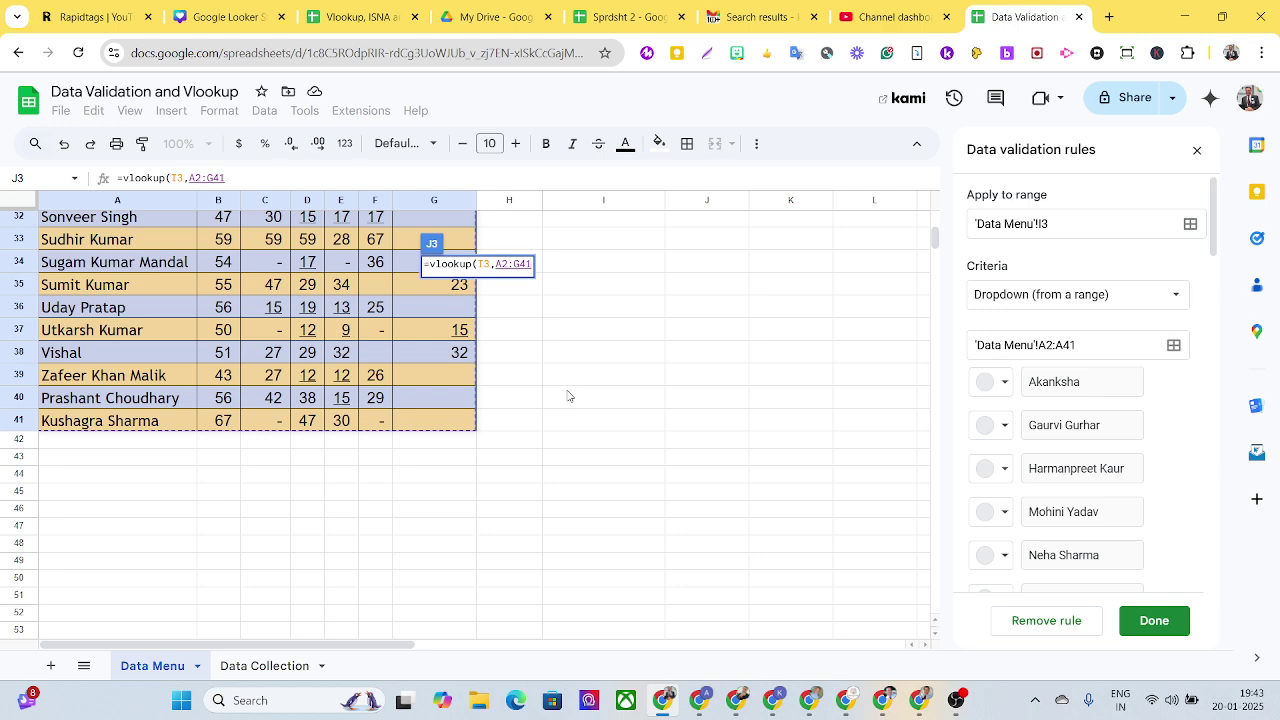
key(F4)
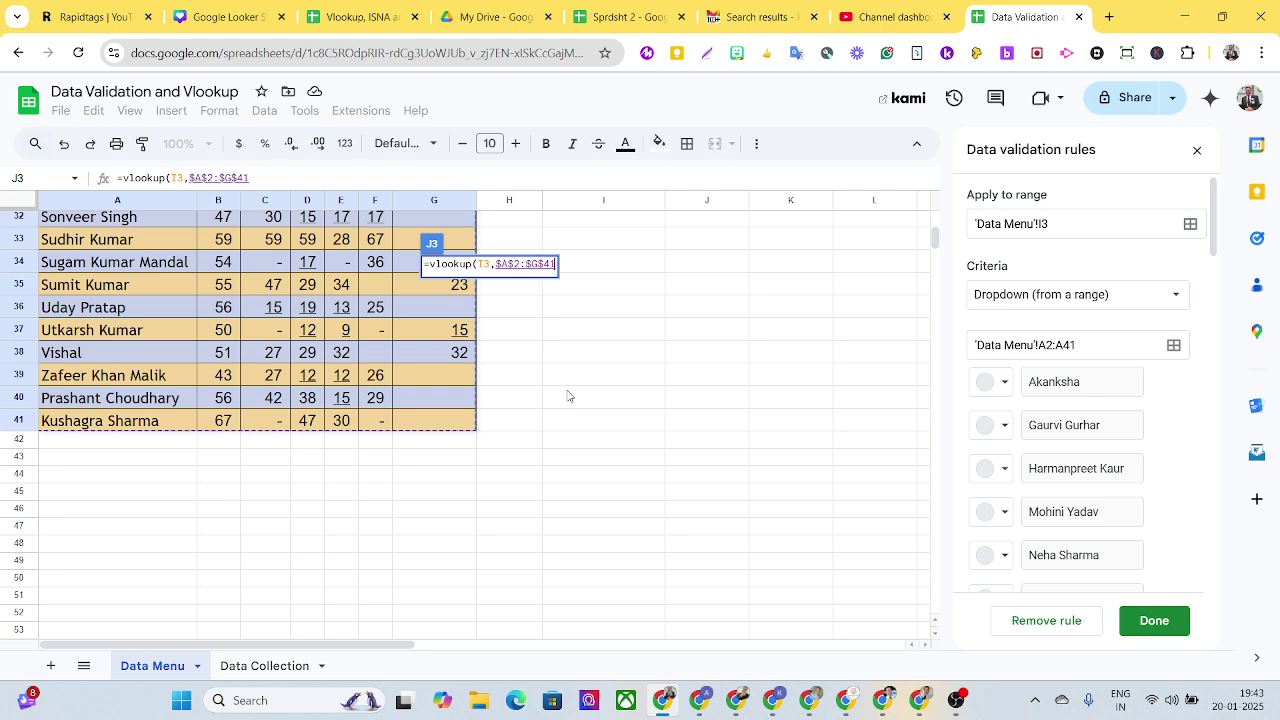
scroll(586, 371, up, 8)
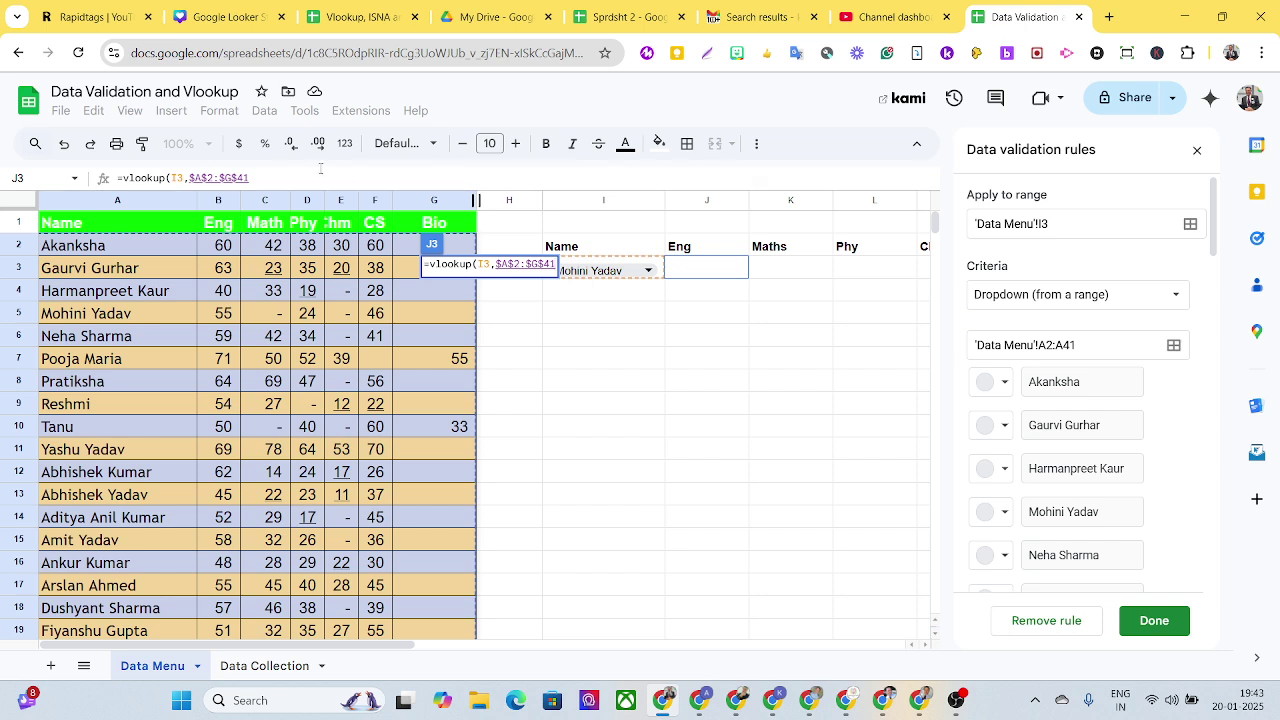
click(315, 171)
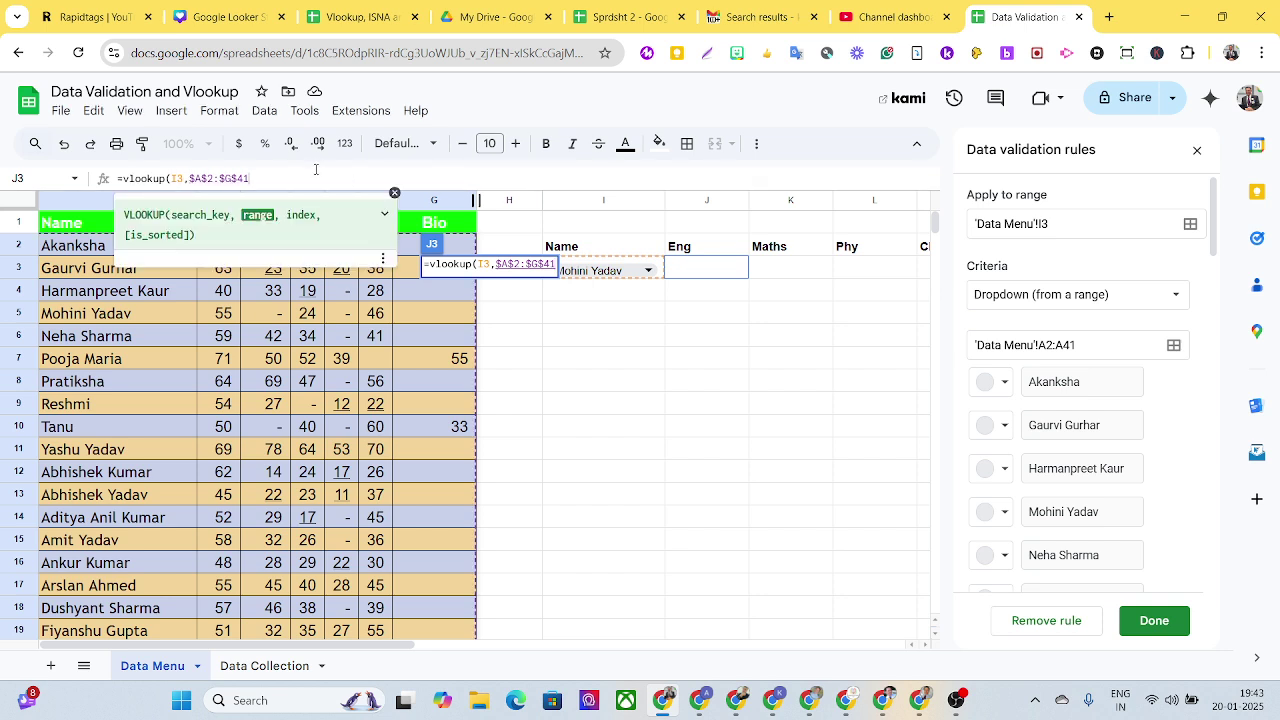
text(,)
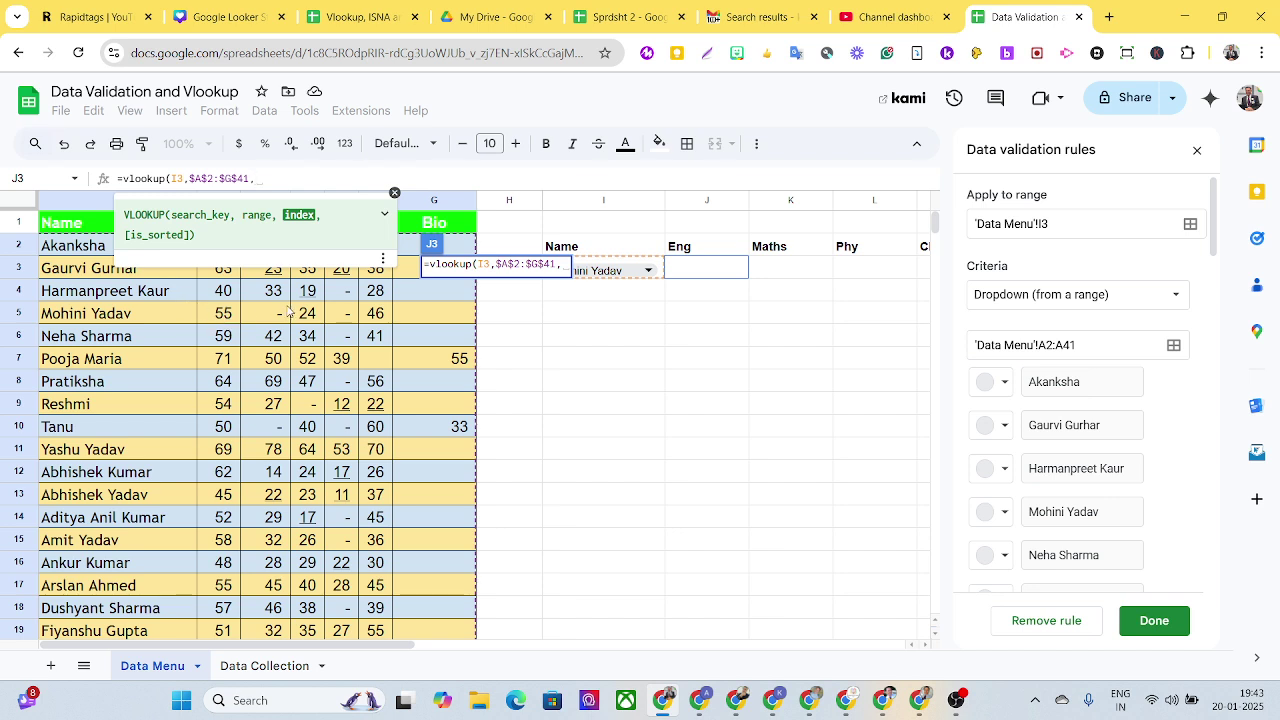
text(2)
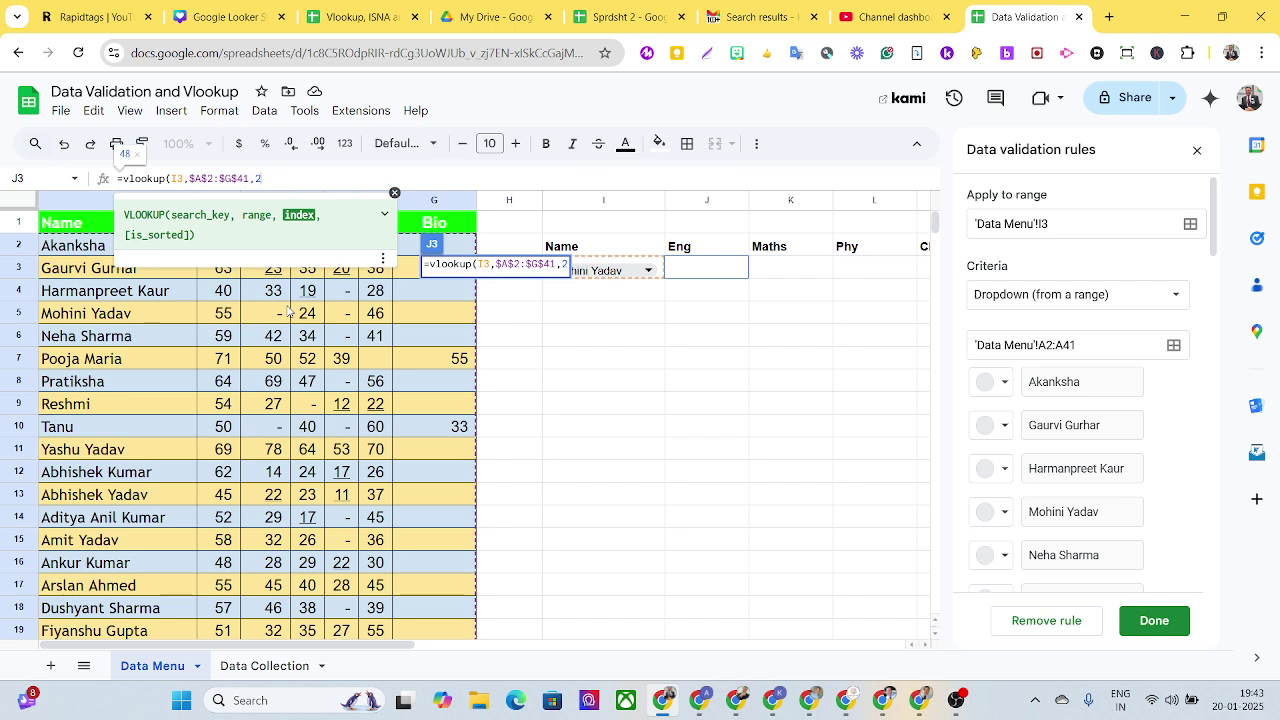
text(,)
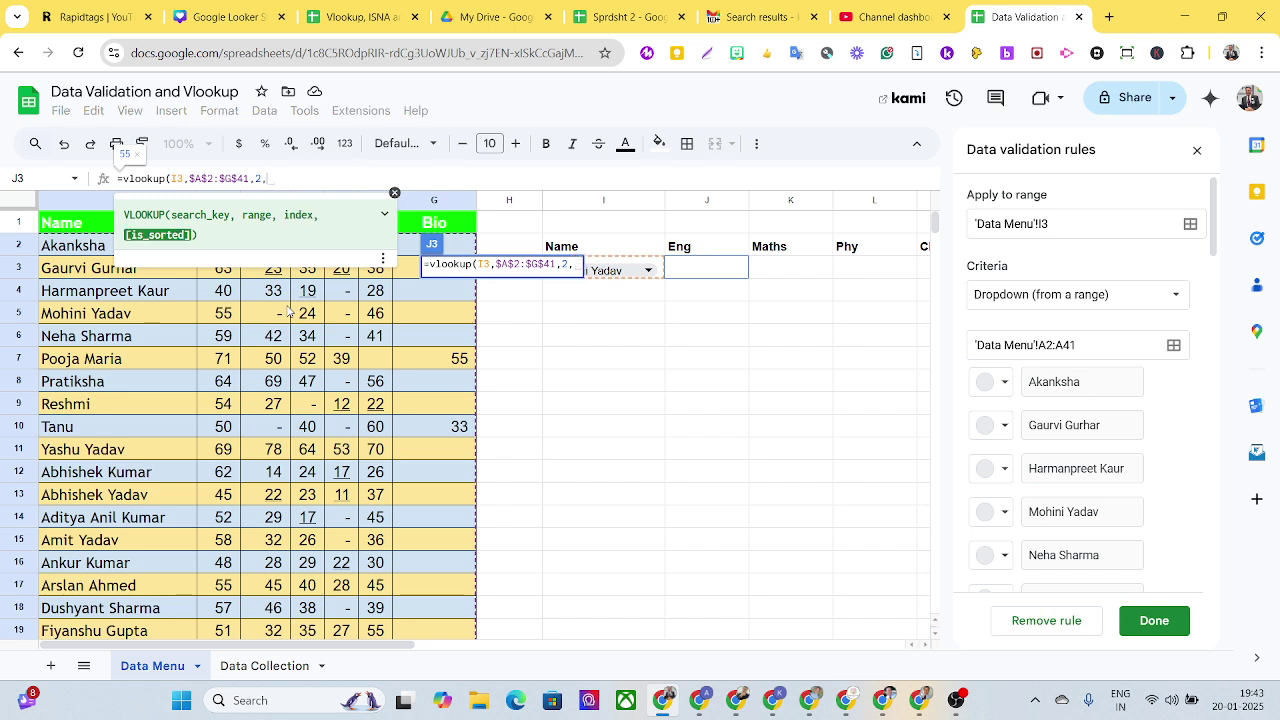
text(False)
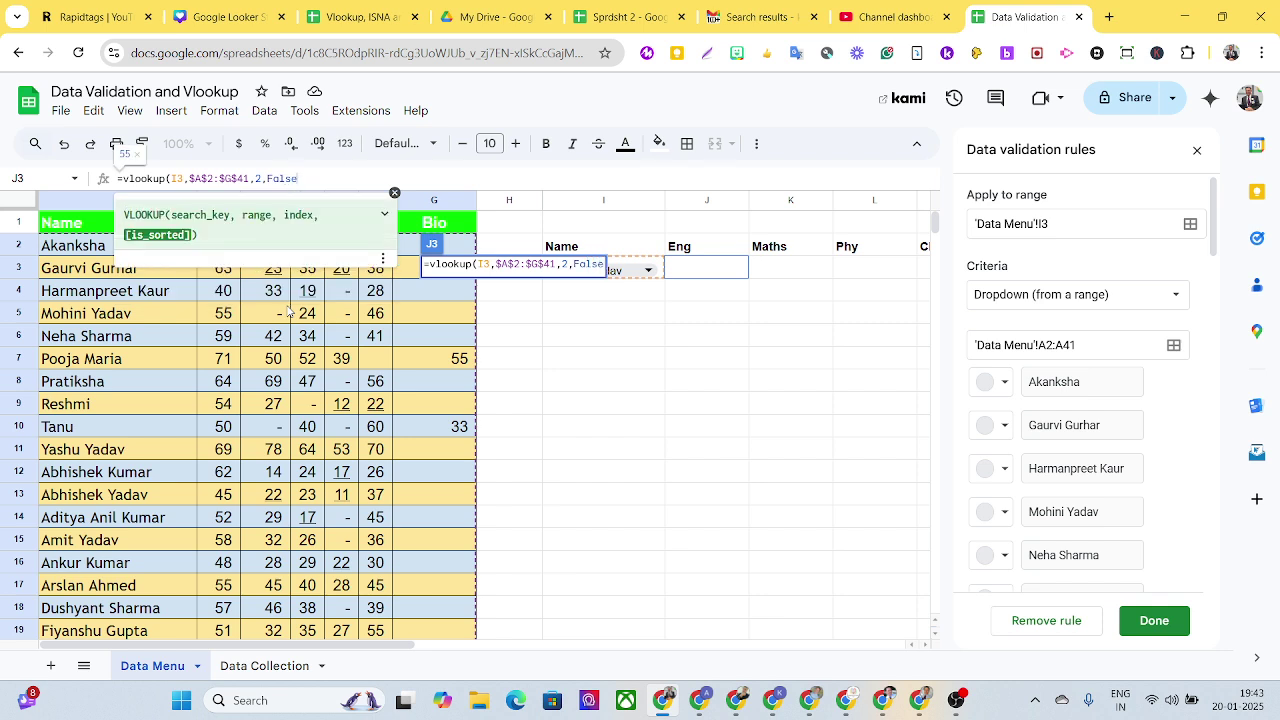
text())
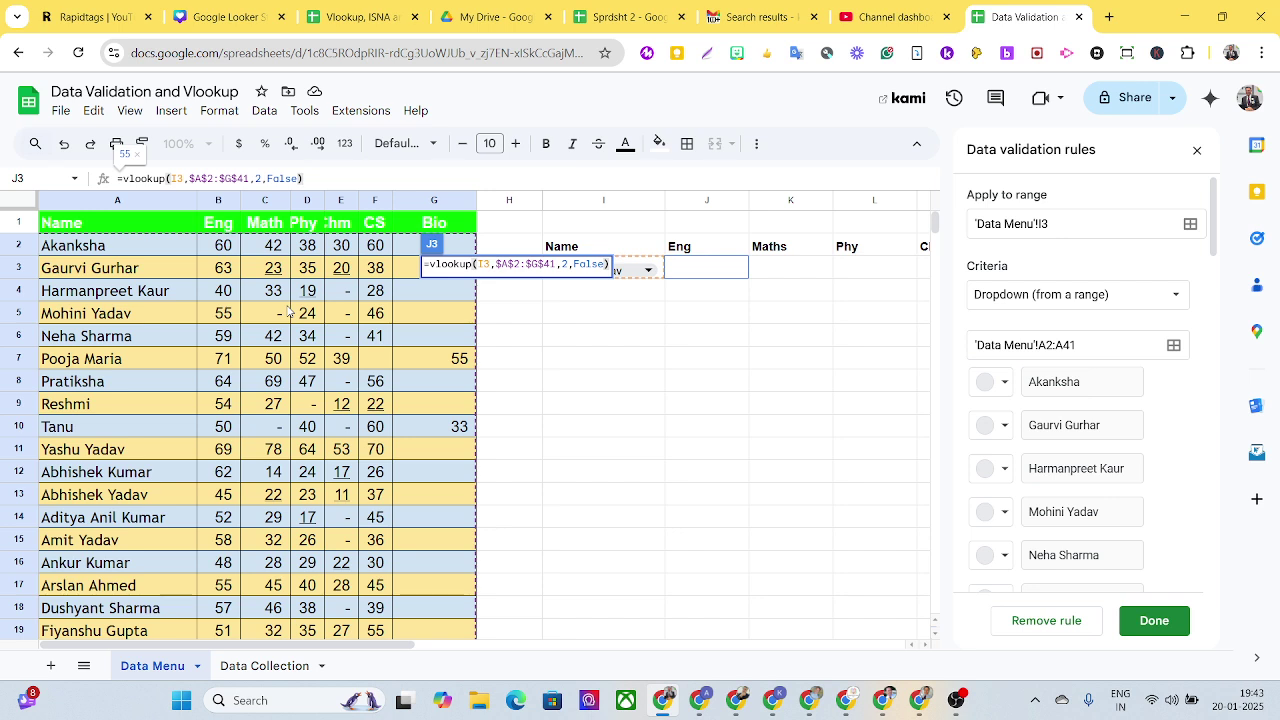
key(Return)
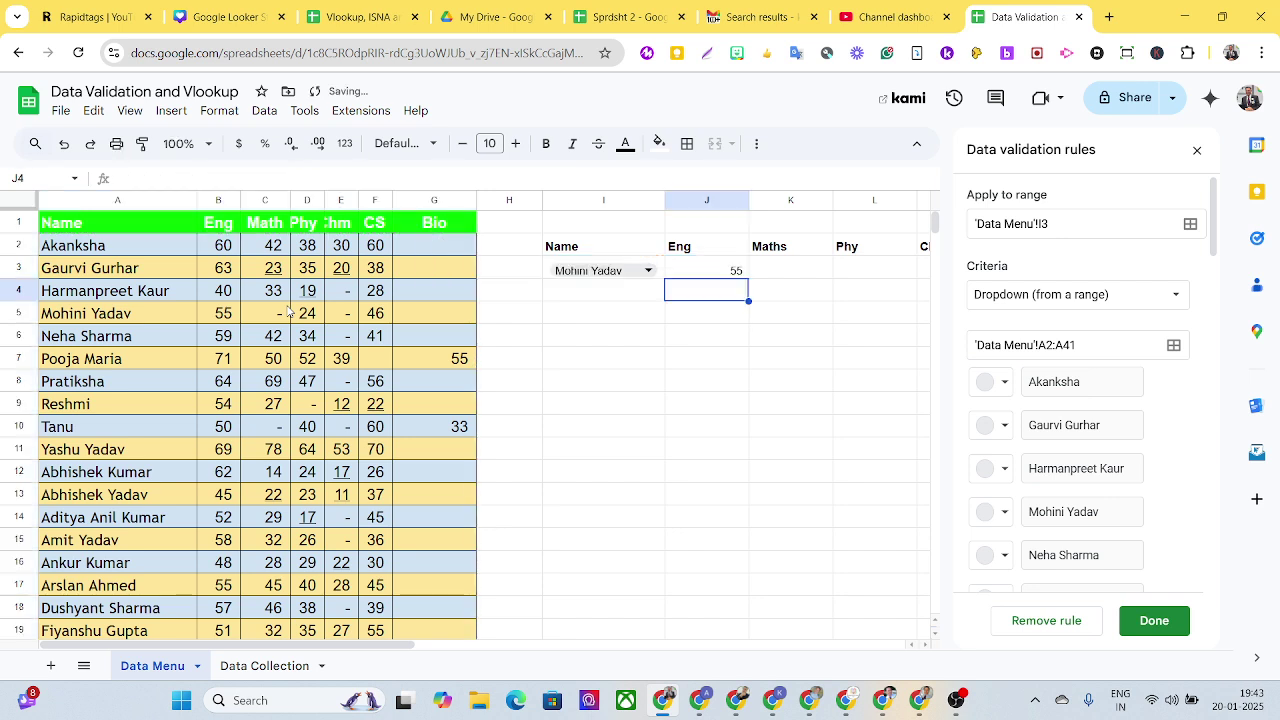
click(736, 271)
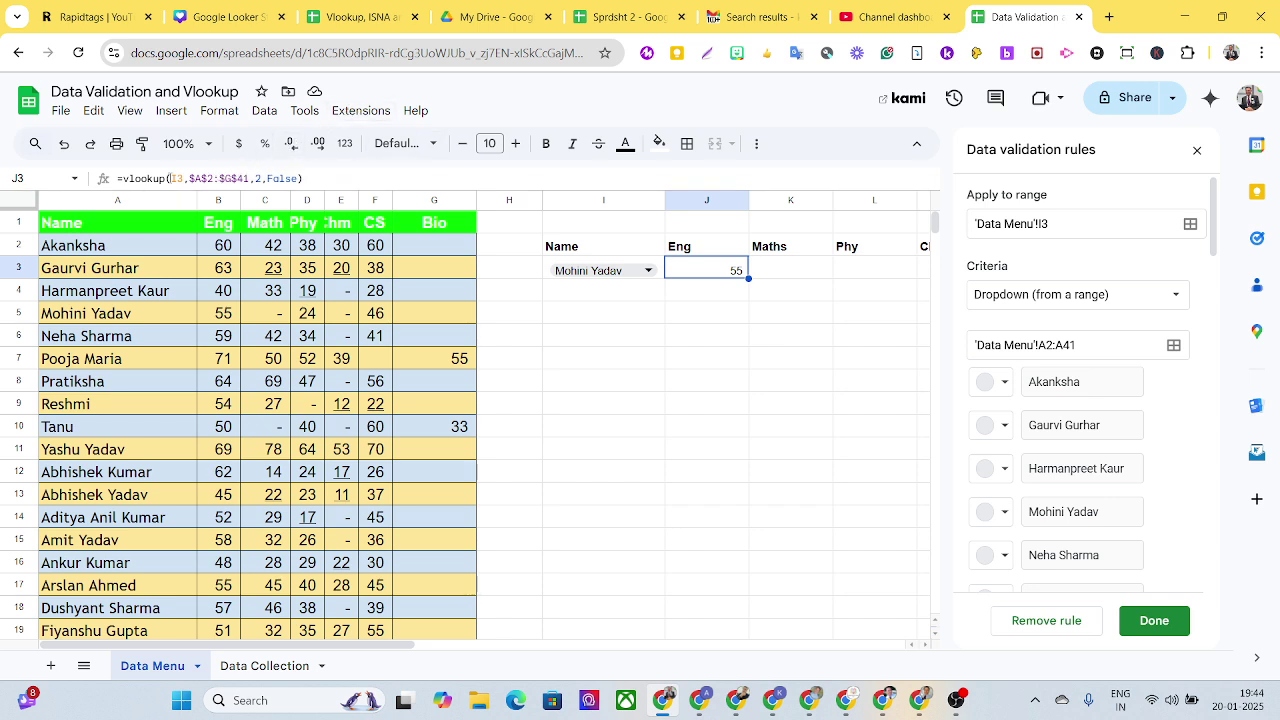
Step: Lock the lookup key as $I$3 and fill the J3 formula across to M3
click(175, 177)
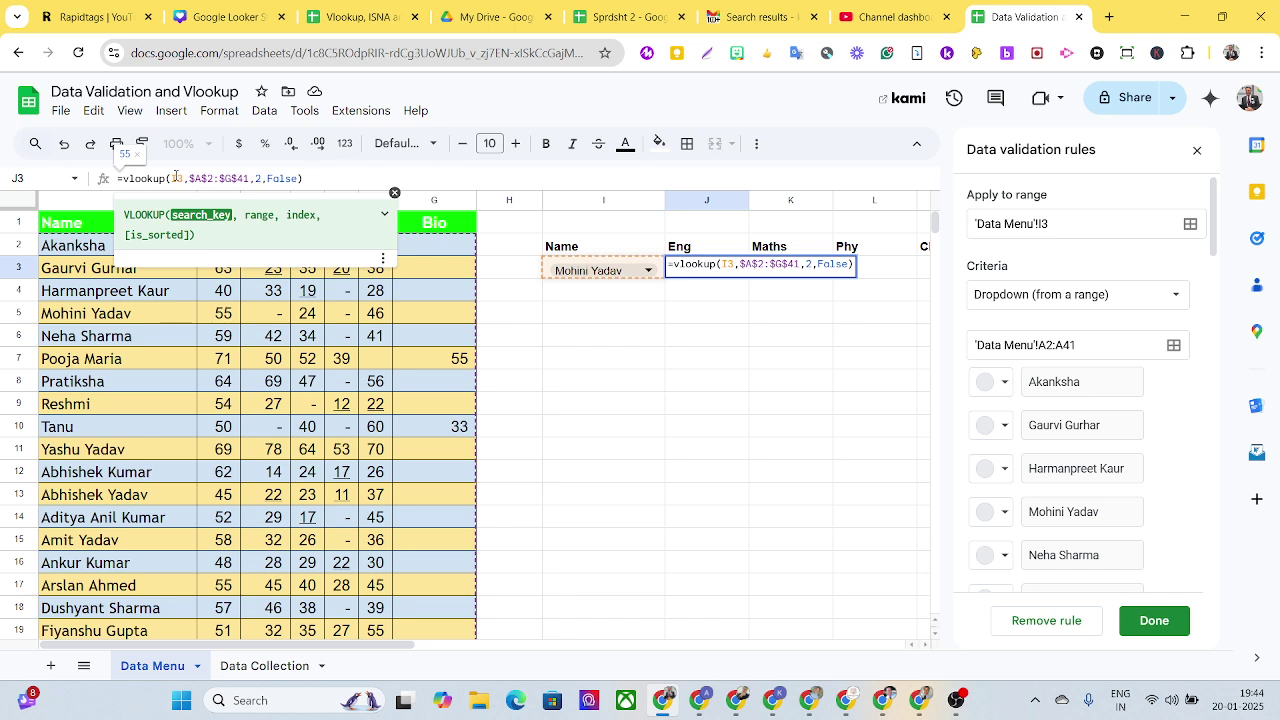
key(F4)
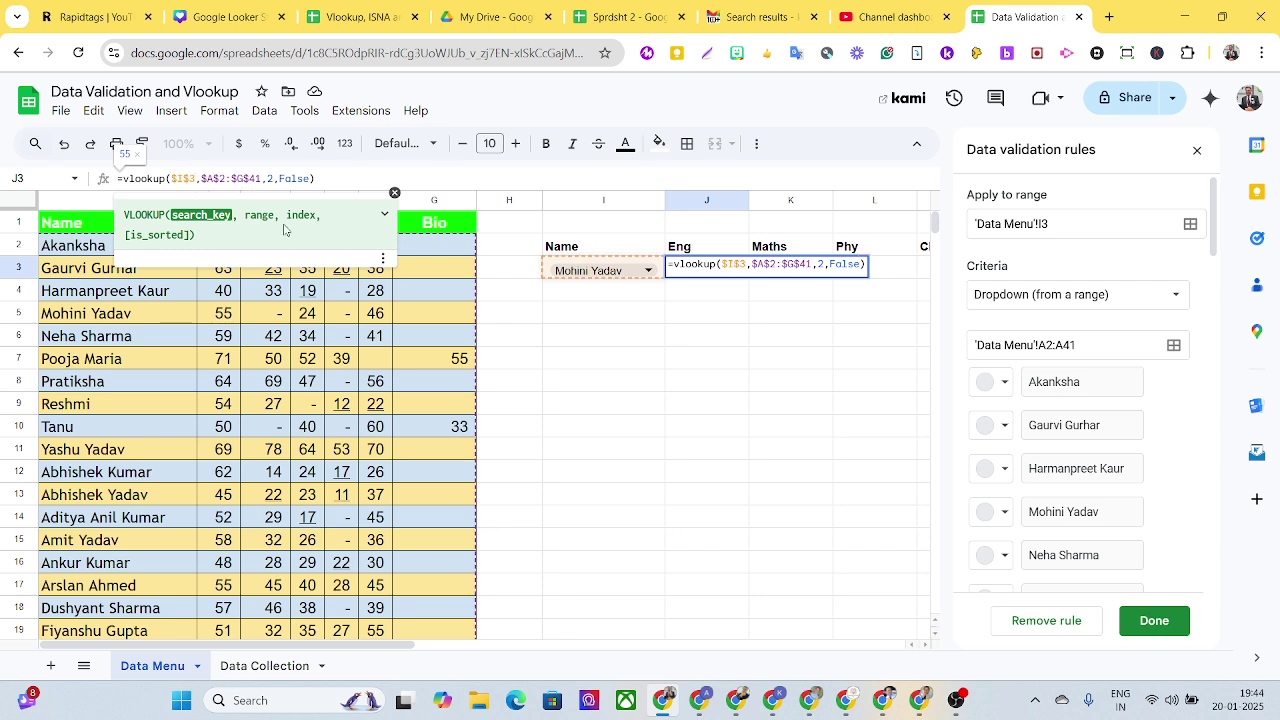
key(Return)
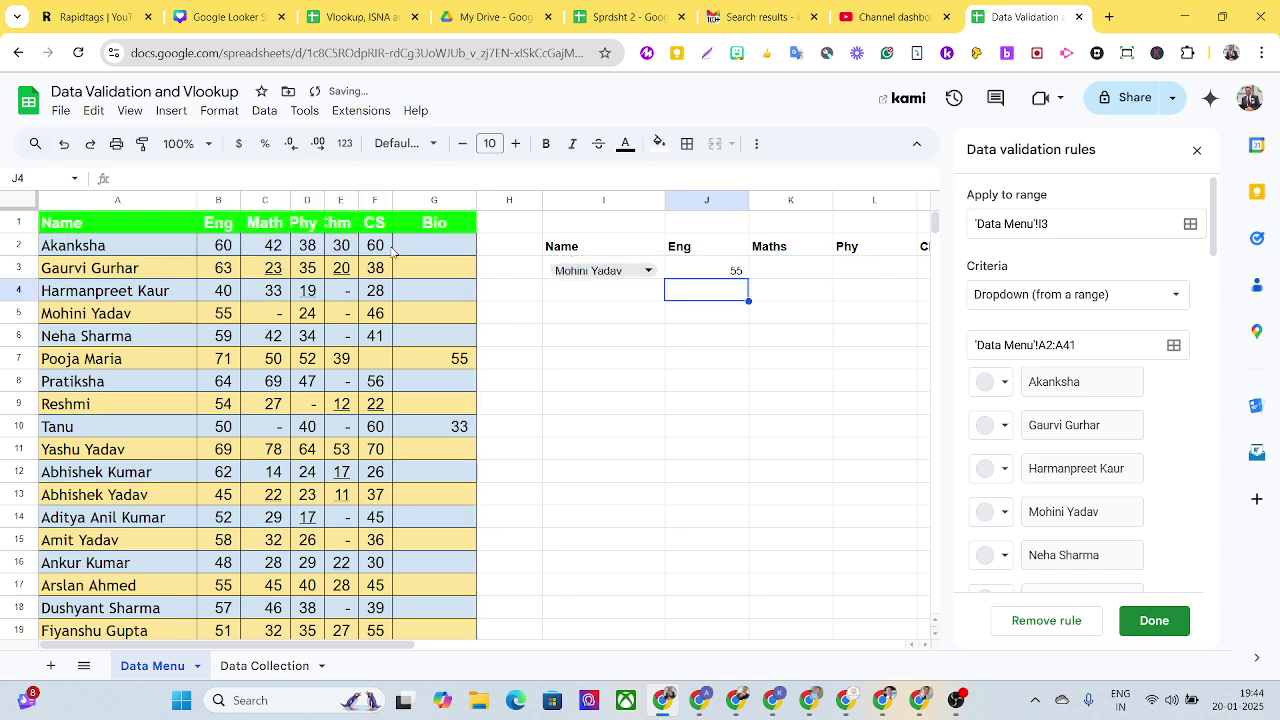
click(697, 275)
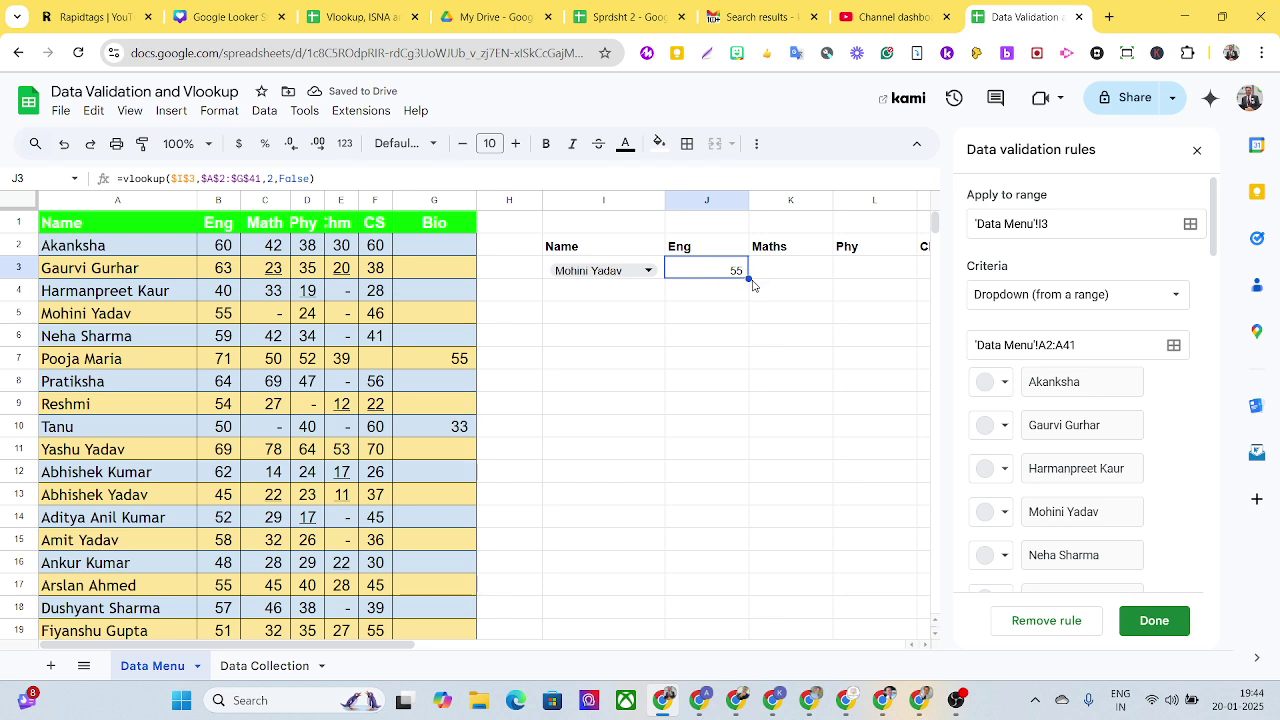
drag(753, 284, 924, 266)
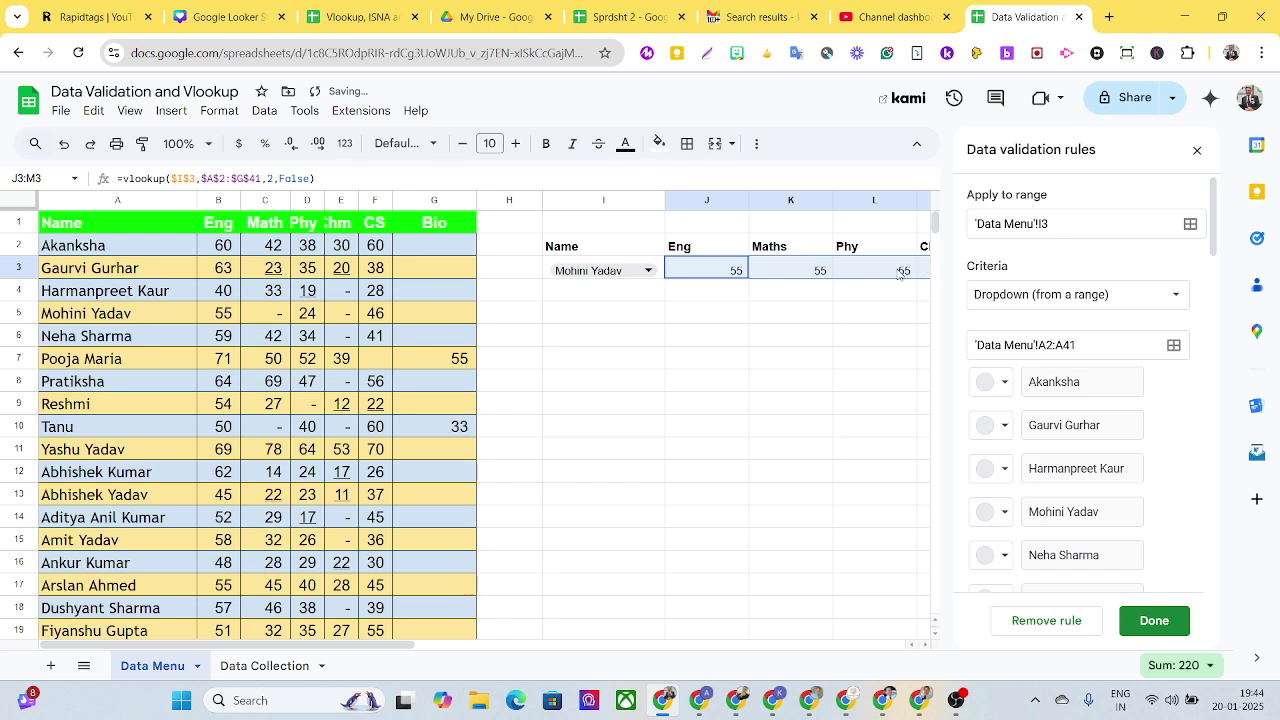
Step: Change K3's column index to 3 so it returns the Maths mark
click(806, 271)
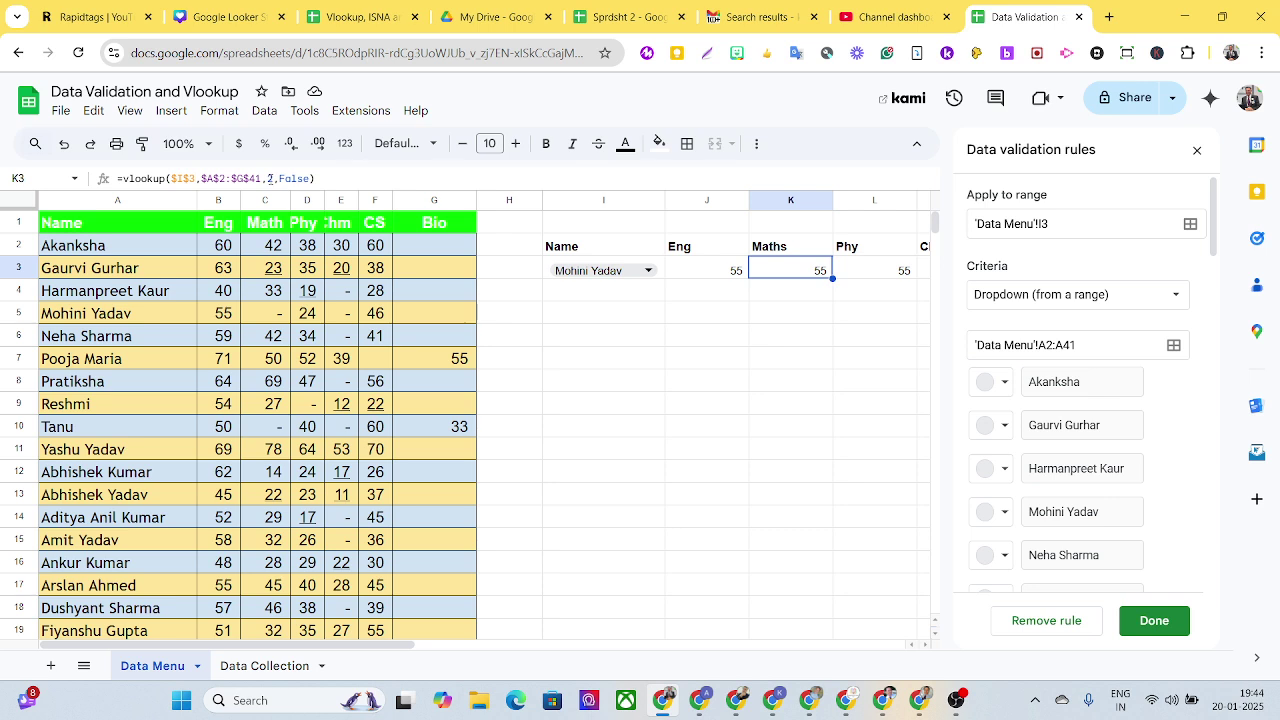
click(270, 179)
double_click(270, 179)
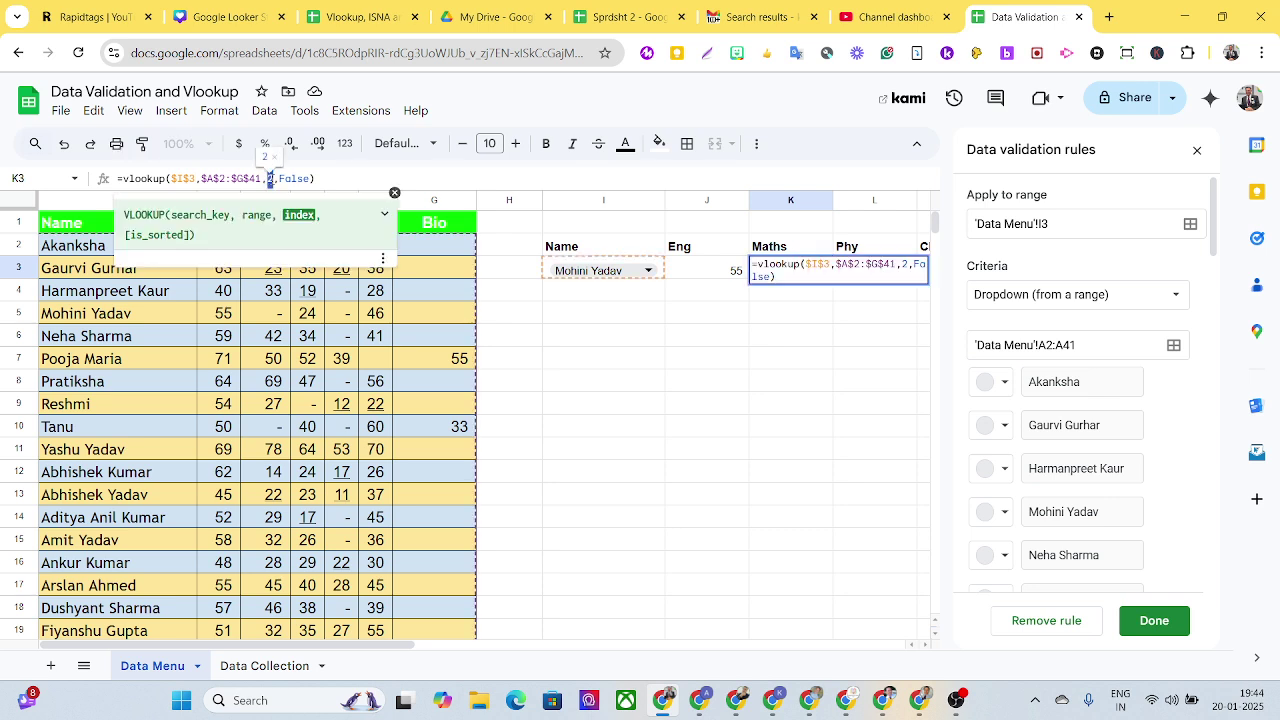
text(3)
key(Return)
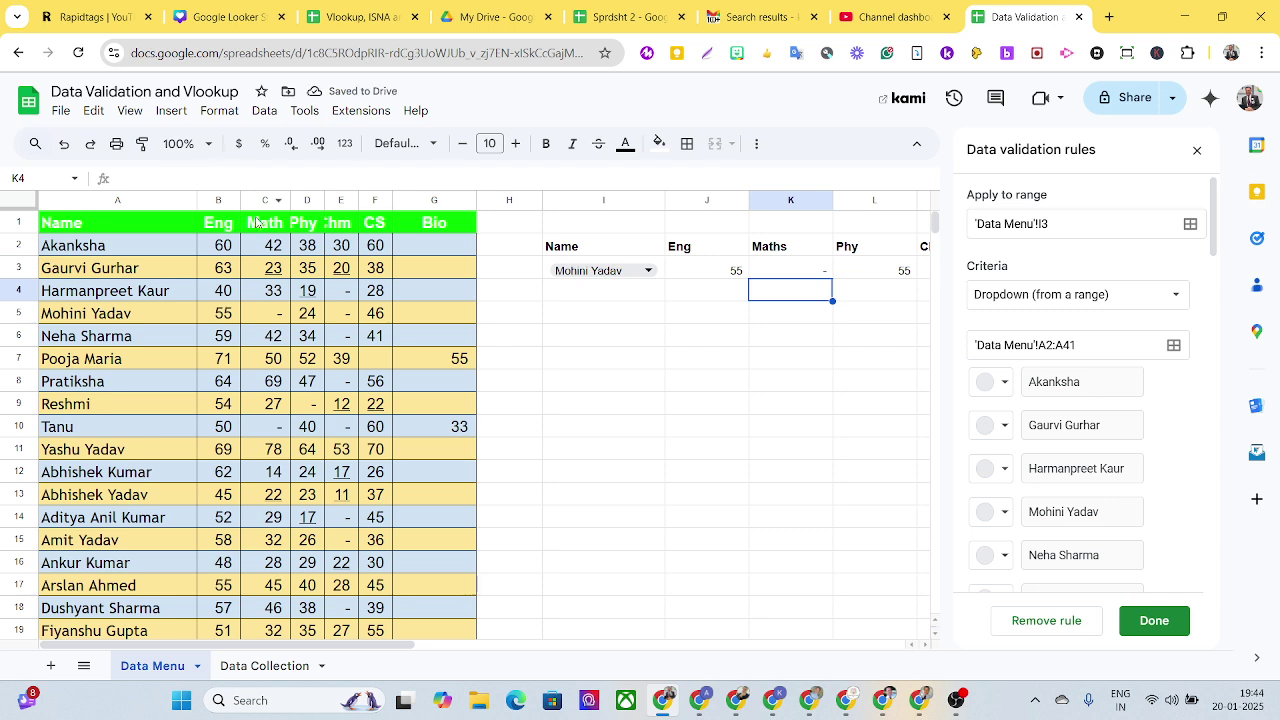
Step: Change L3's column index to 4, returning the Phy mark 24
click(792, 276)
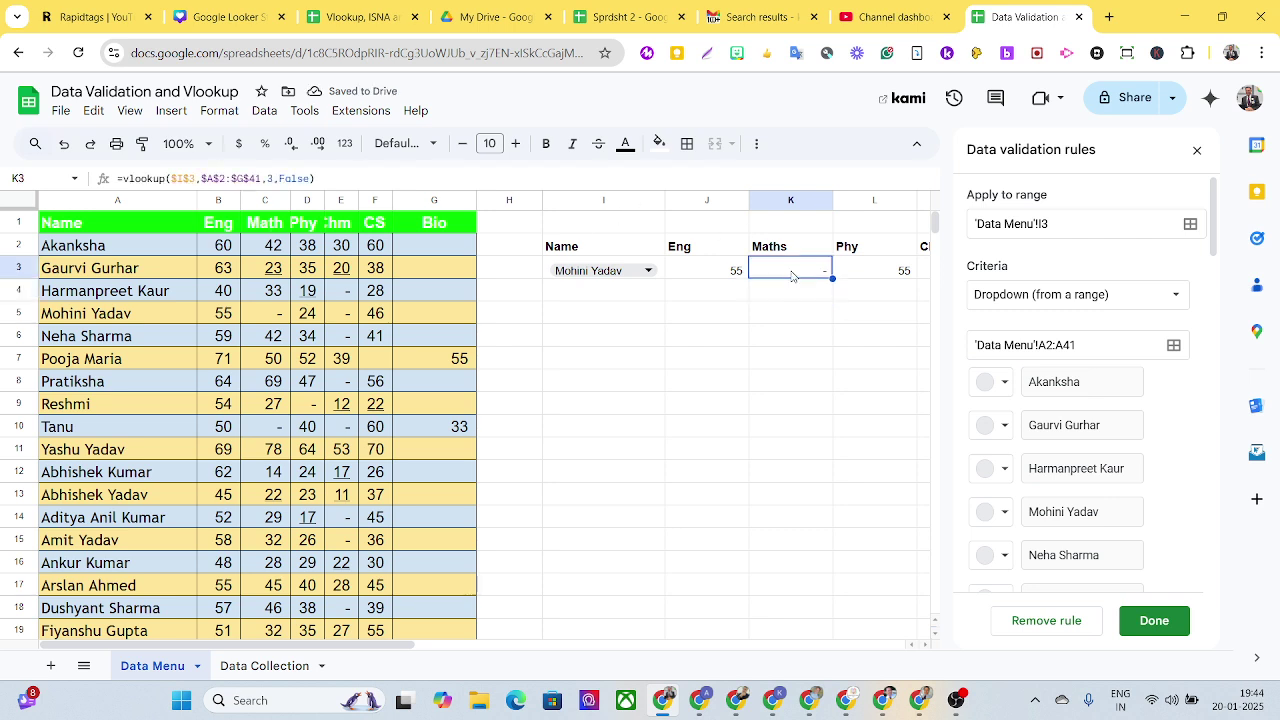
click(909, 279)
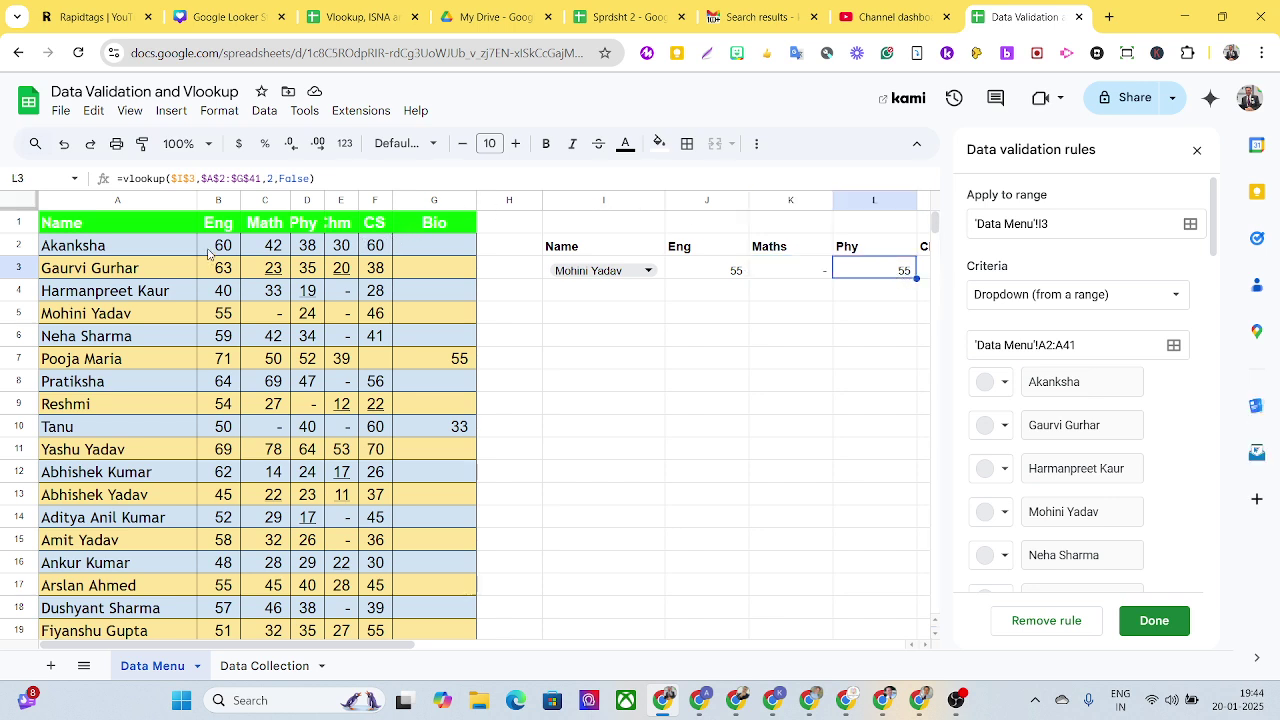
click(270, 178)
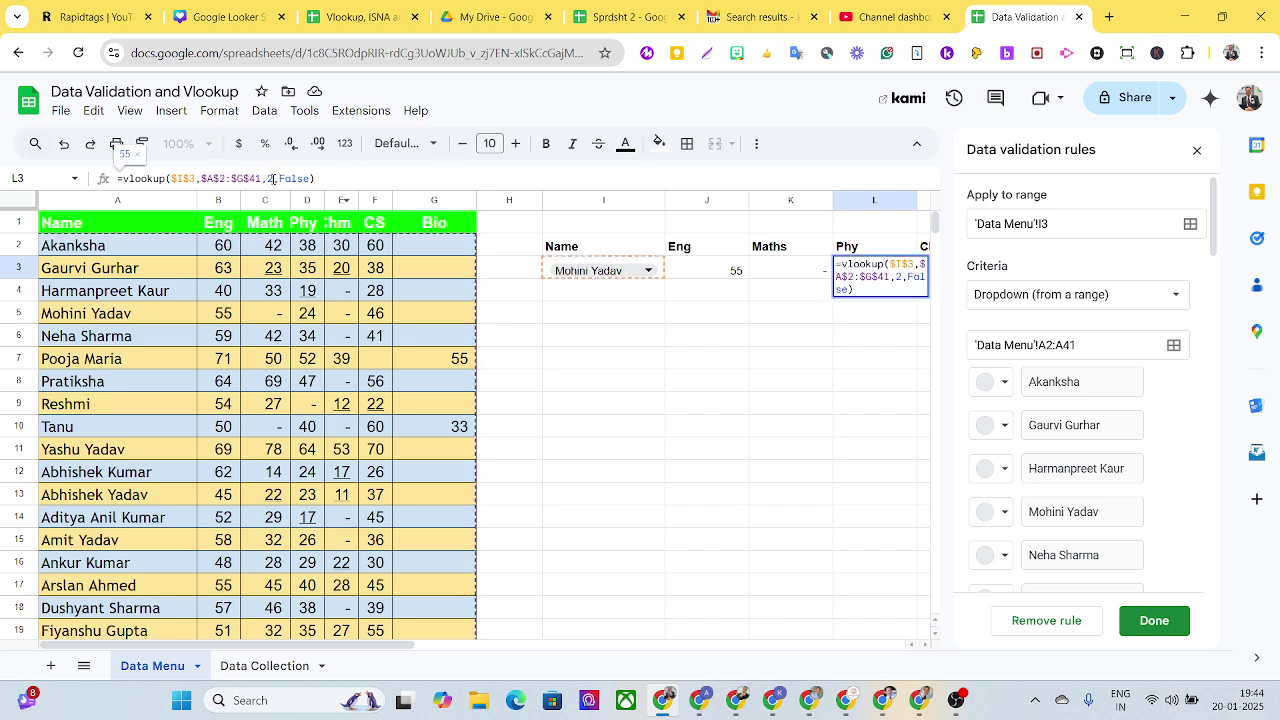
double_click(269, 178)
text(4)
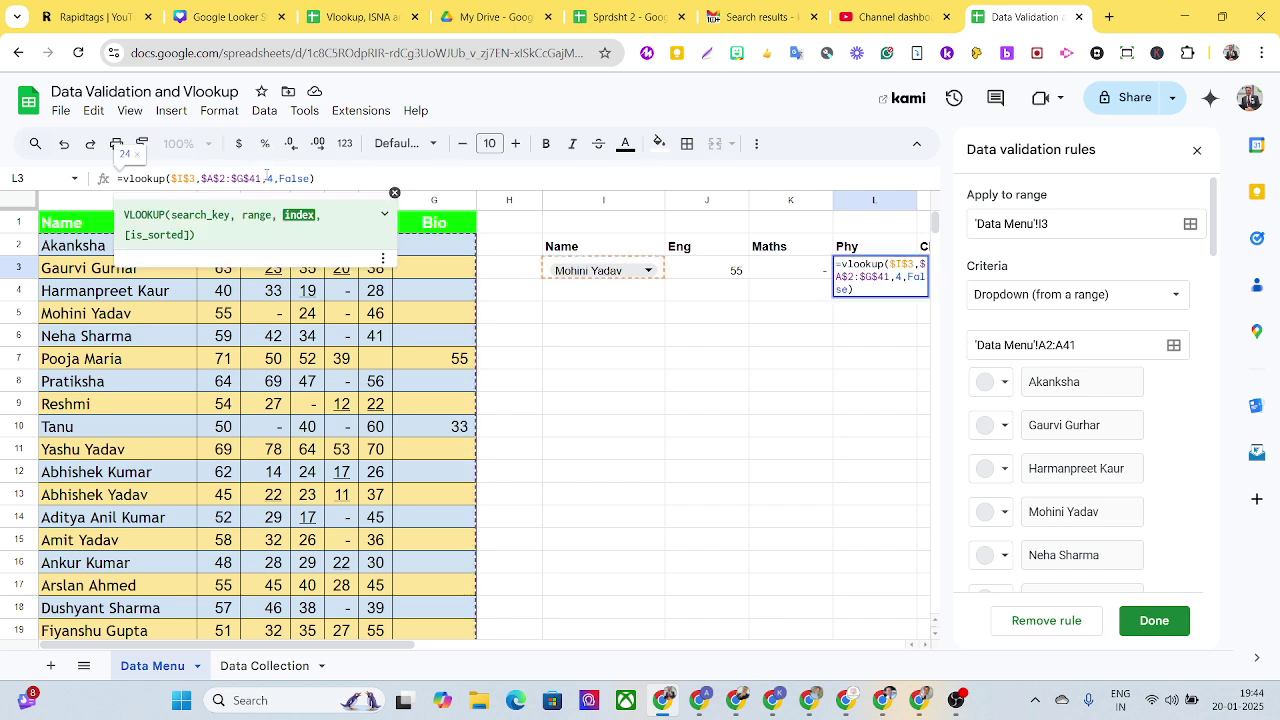
key(Return)
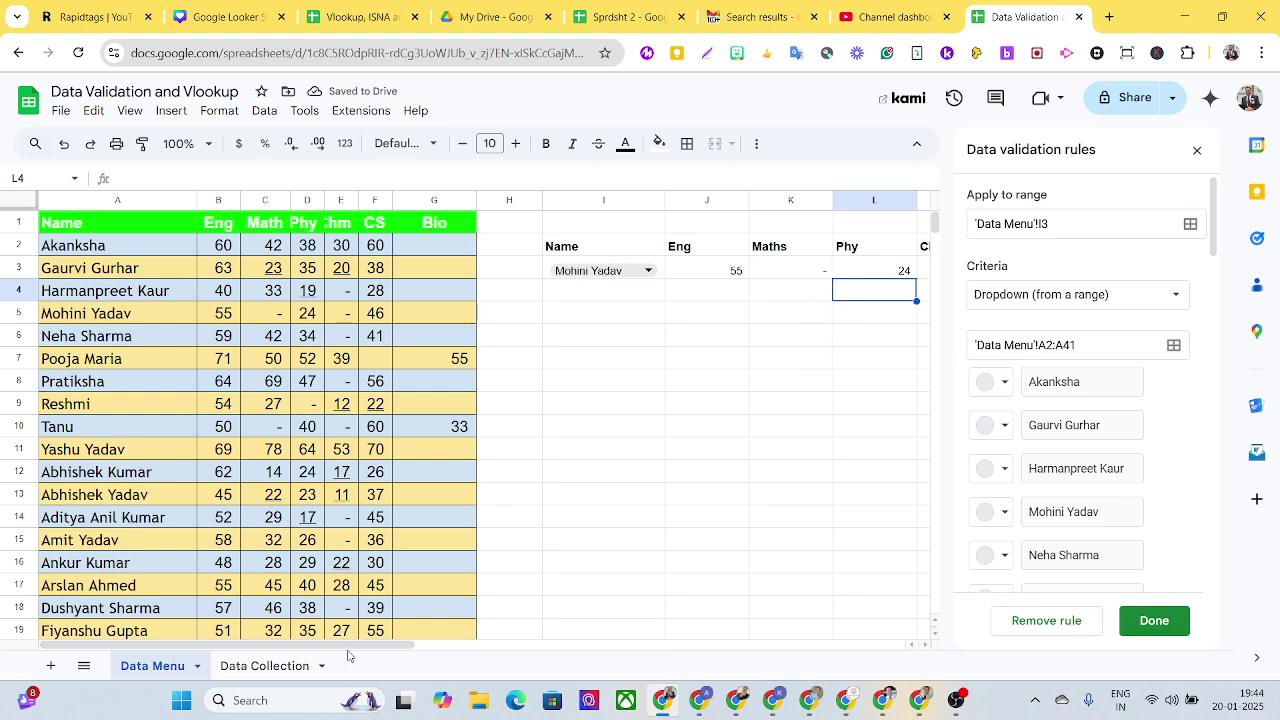
Step: Change M3's column index to 5 for the Chm mark
drag(350, 644, 408, 644)
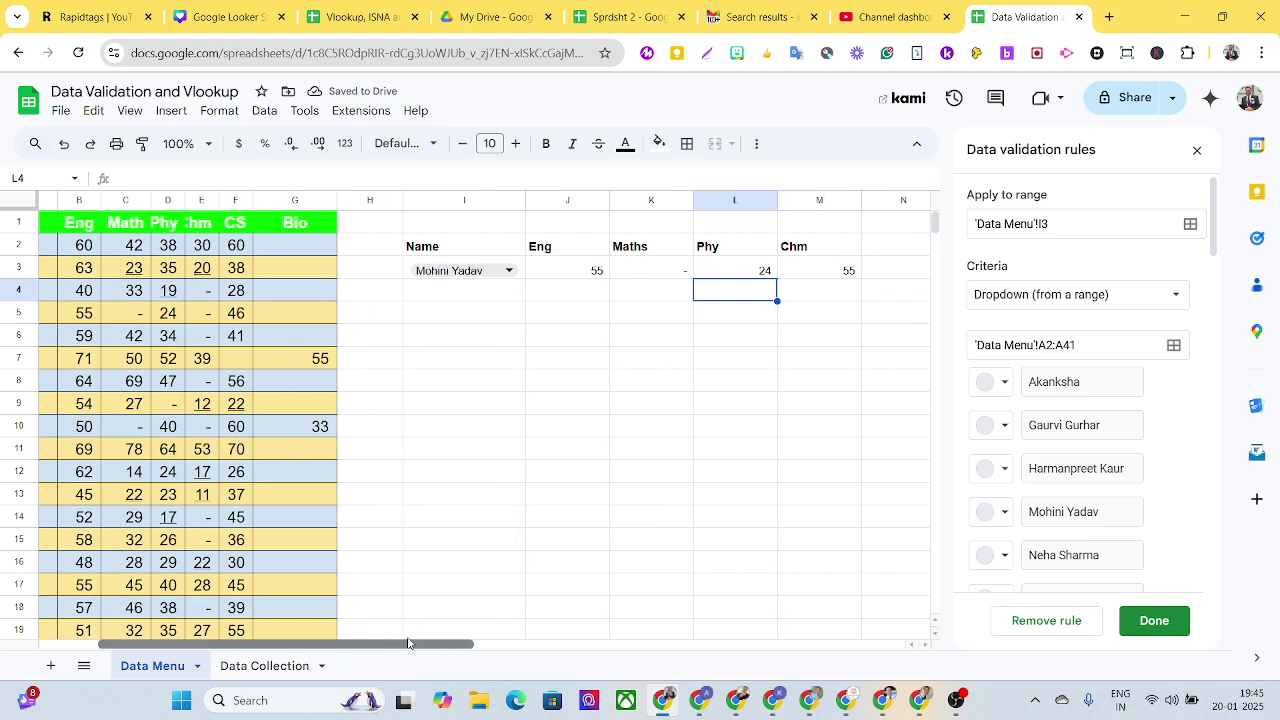
click(836, 277)
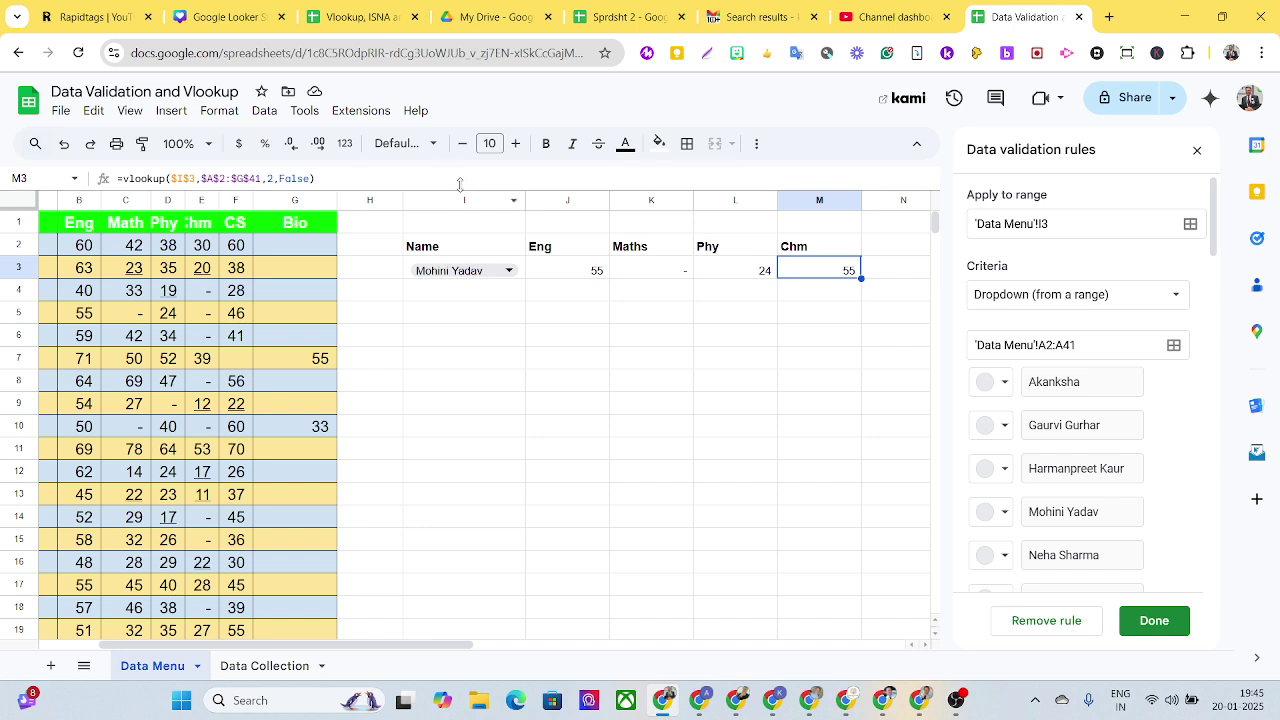
click(269, 178)
double_click(269, 178)
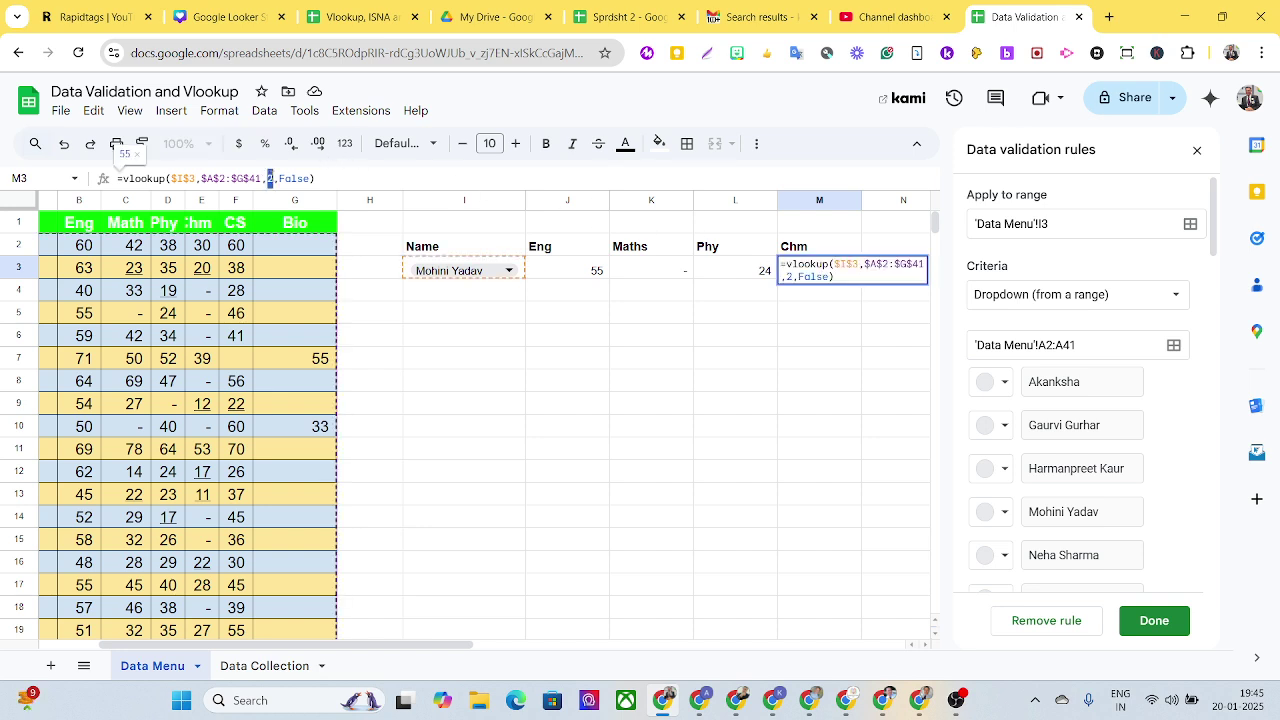
text(5)
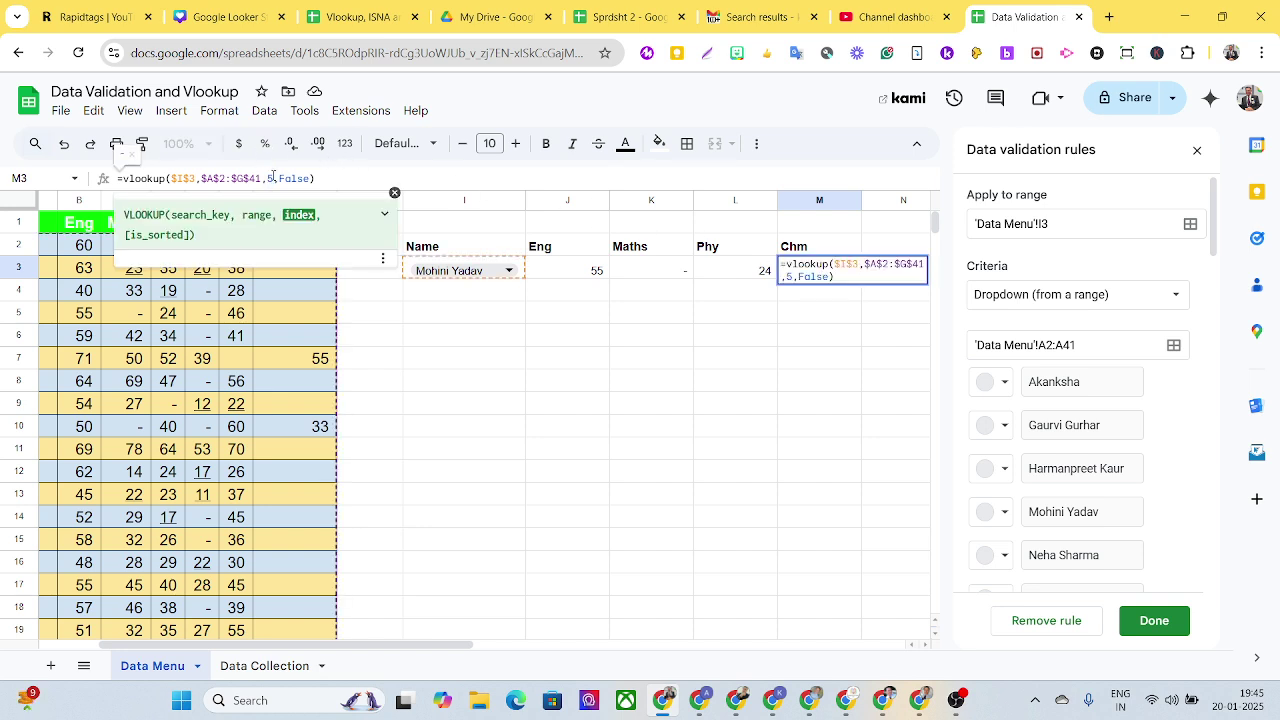
key(Return)
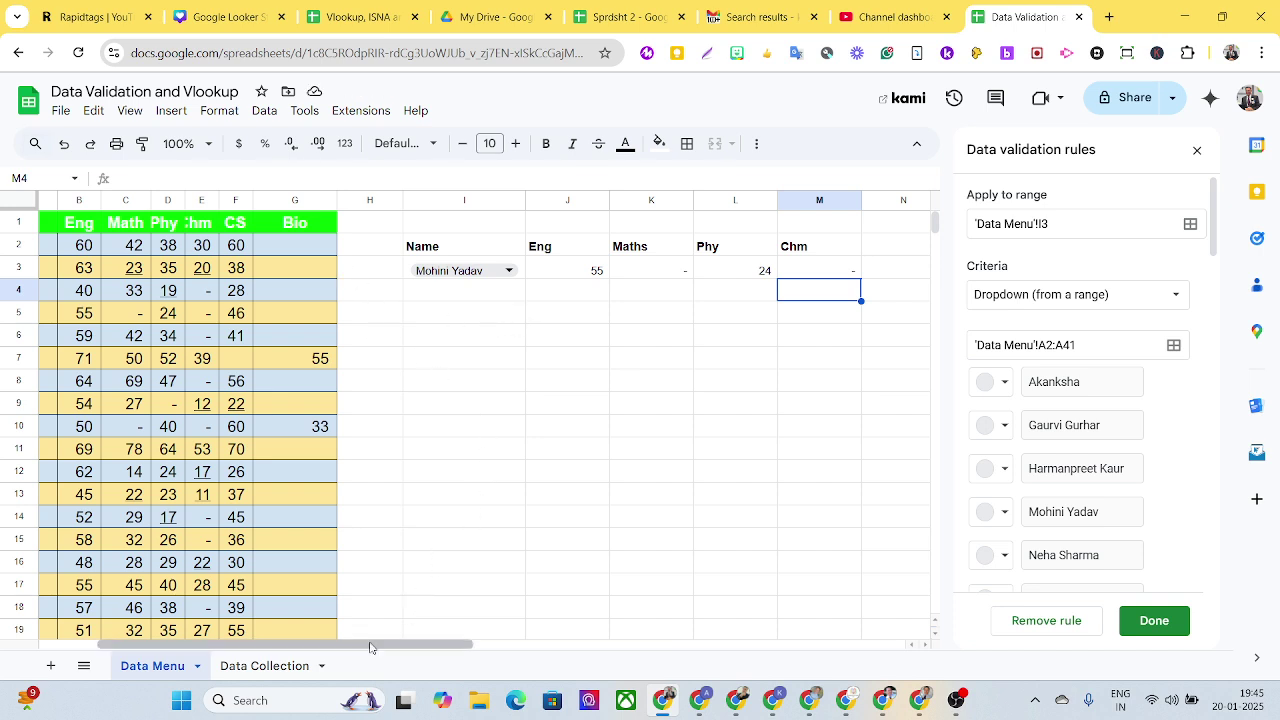
Step: Choose another student in the I3 dropdown so row 3 shows marks 63, 23, 35 and 20
double_click(449, 273)
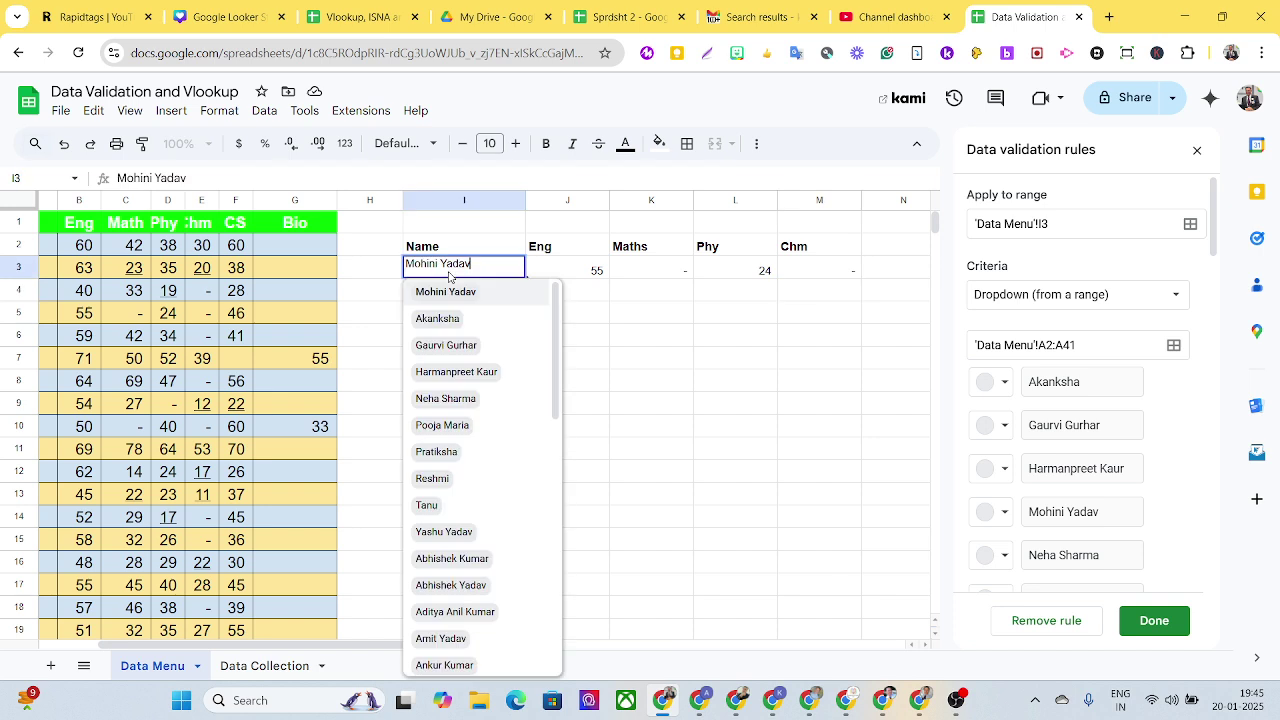
click(446, 346)
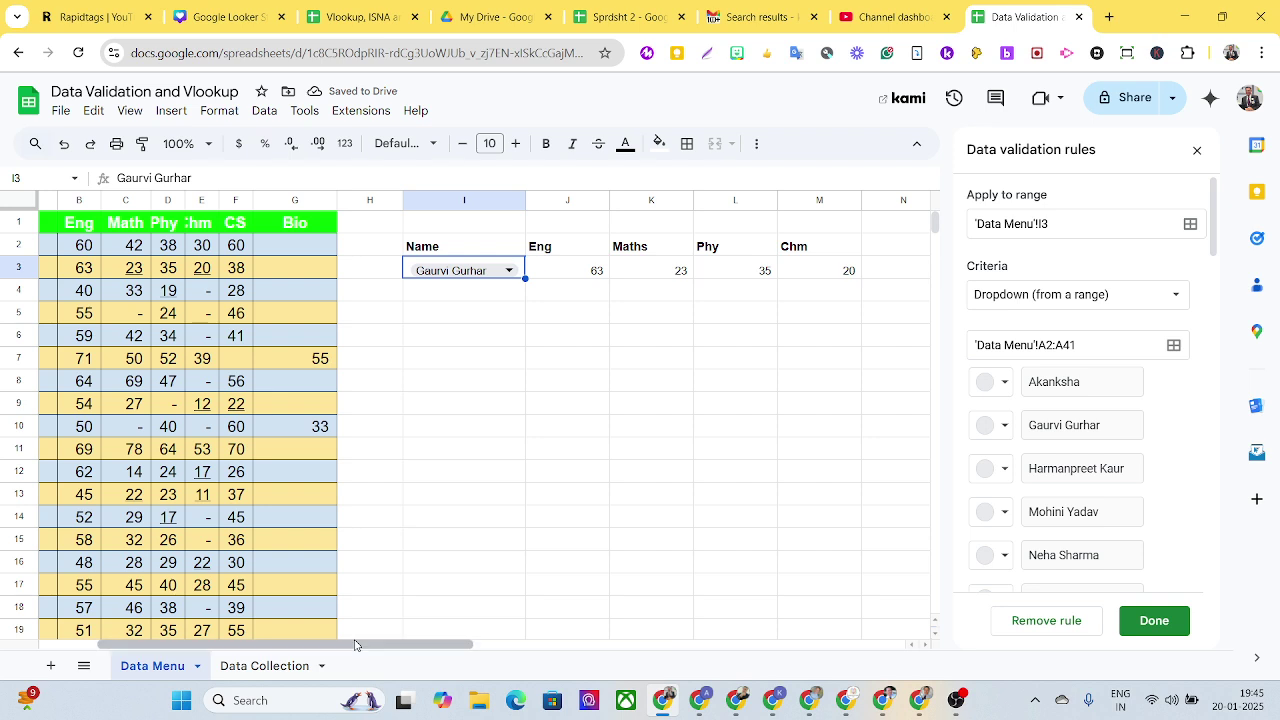
drag(355, 645, 296, 645)
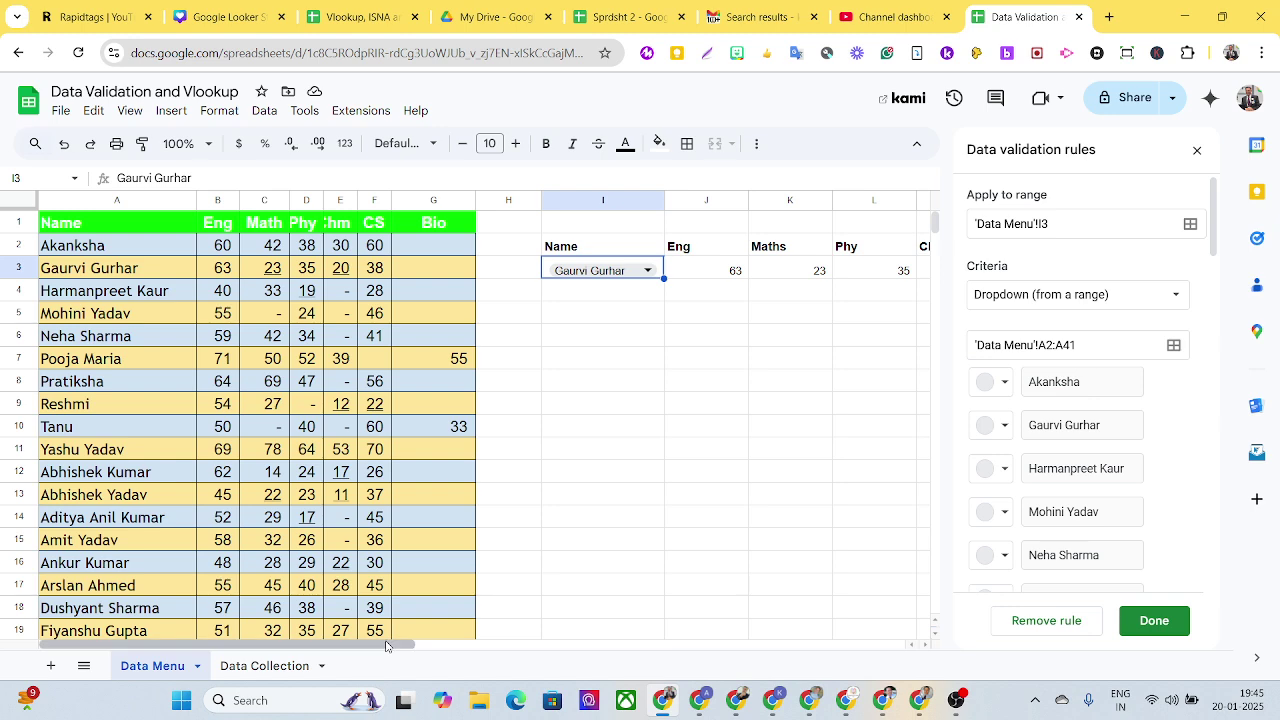
Step: Auto-fit columns J, K, L and M tightly around the Eng, Maths, Phy and Chm marks
drag(387, 645, 452, 646)
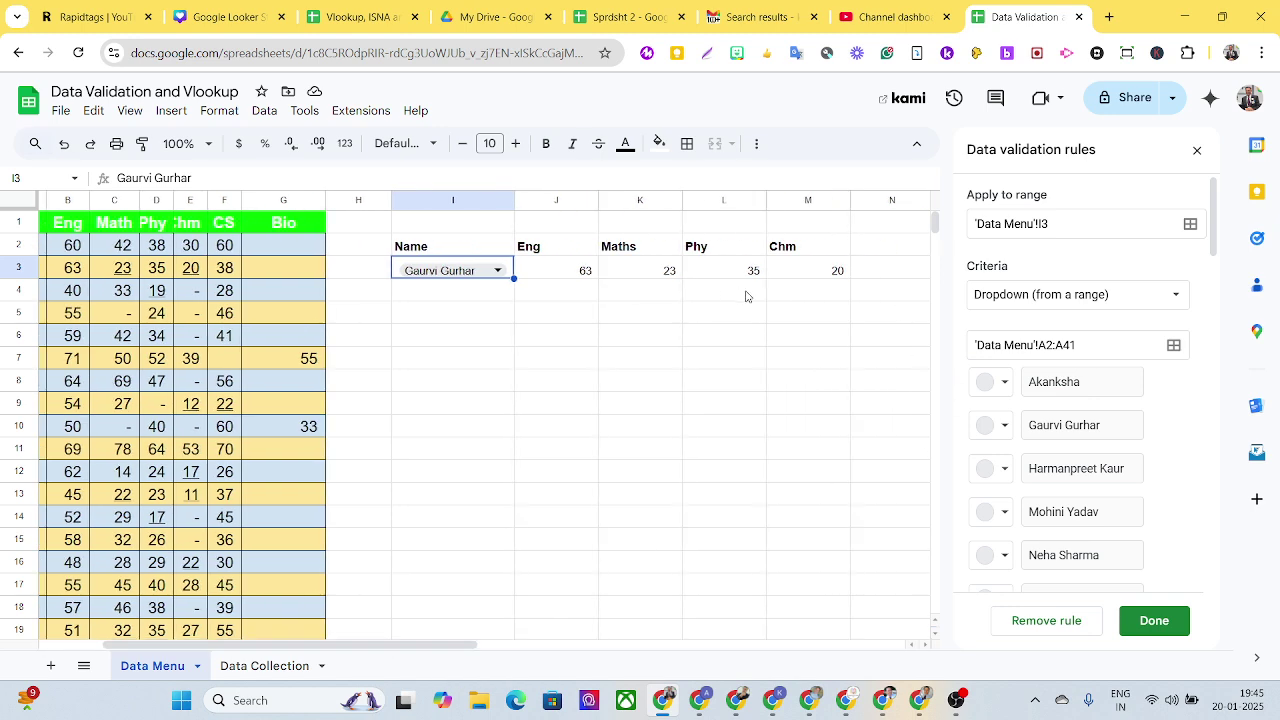
double_click(597, 201)
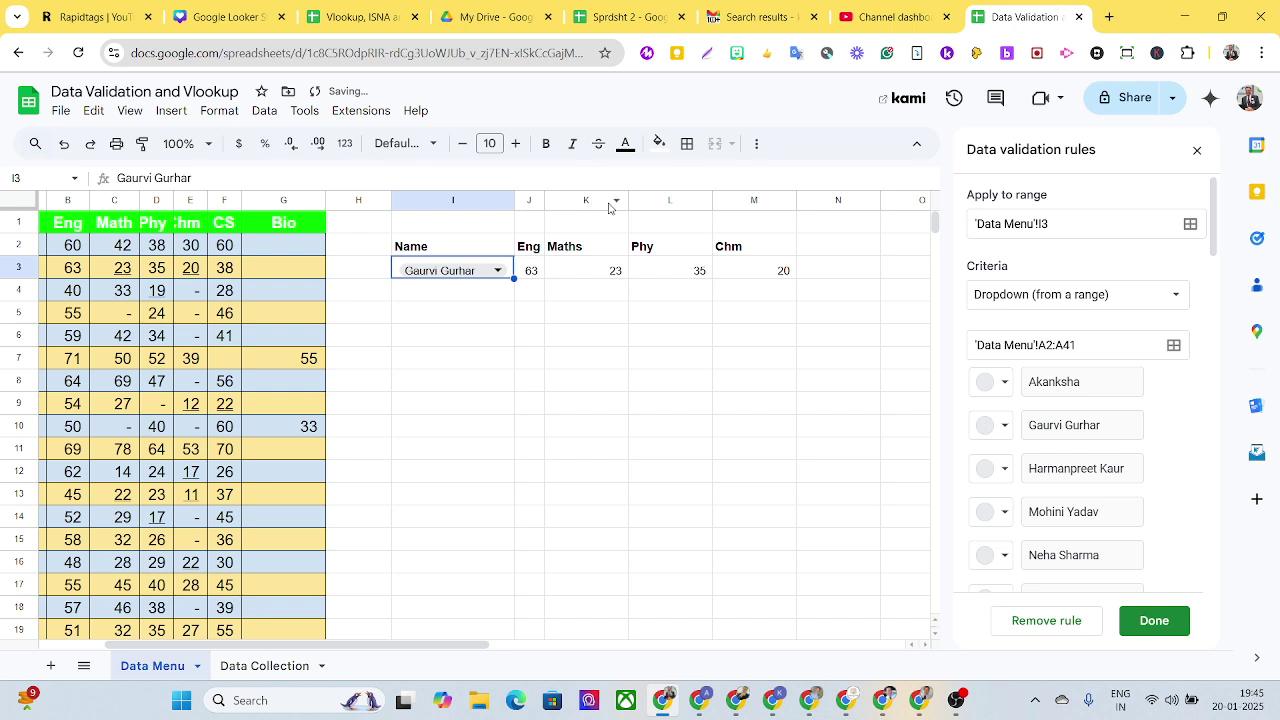
double_click(627, 200)
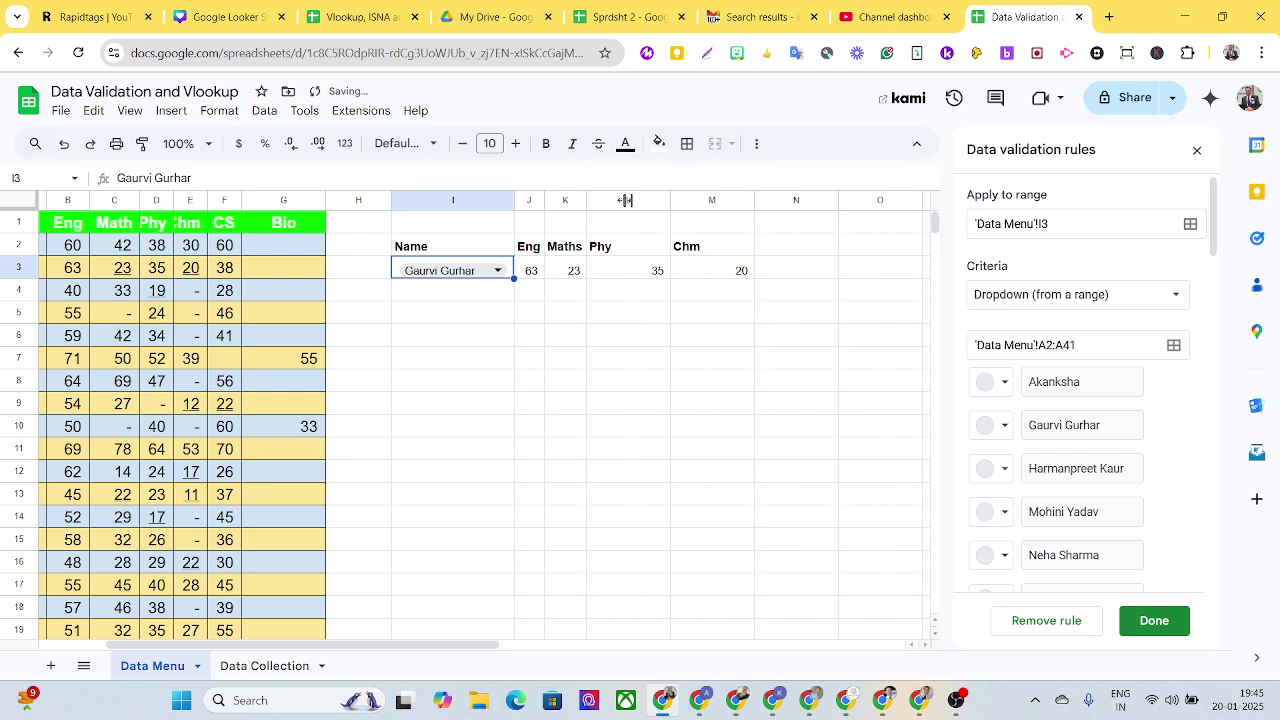
double_click(669, 200)
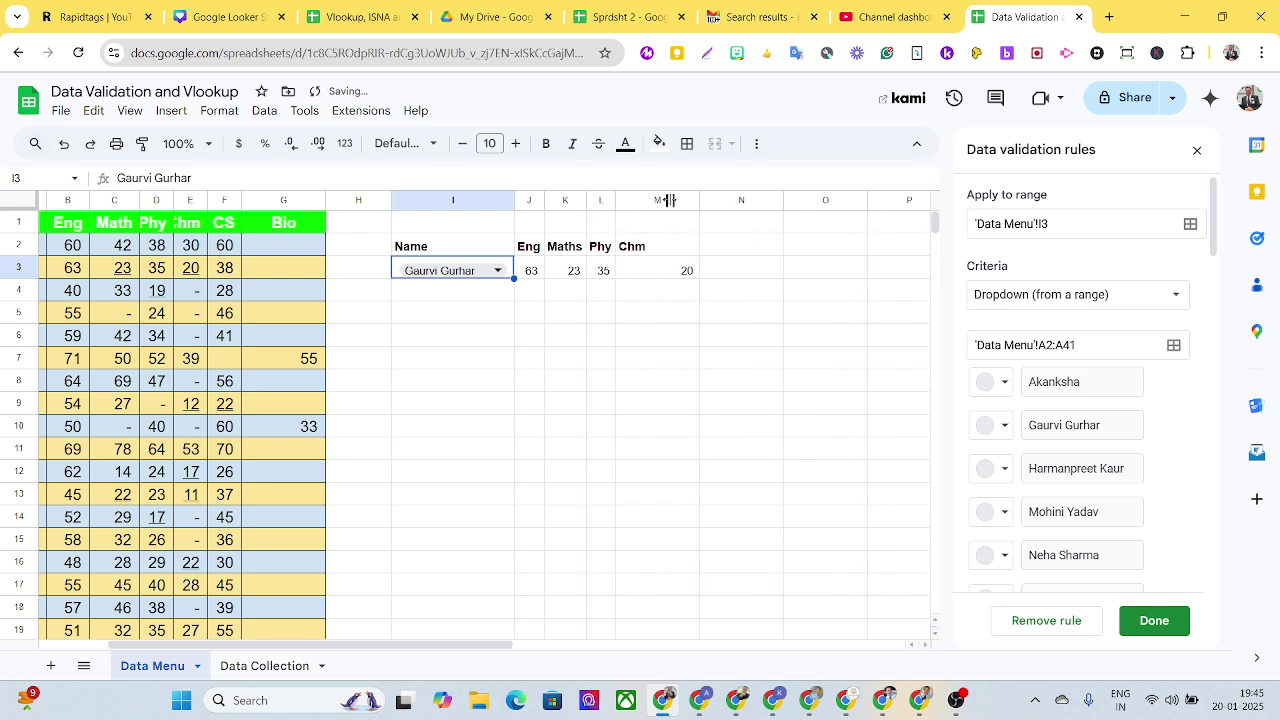
double_click(699, 200)
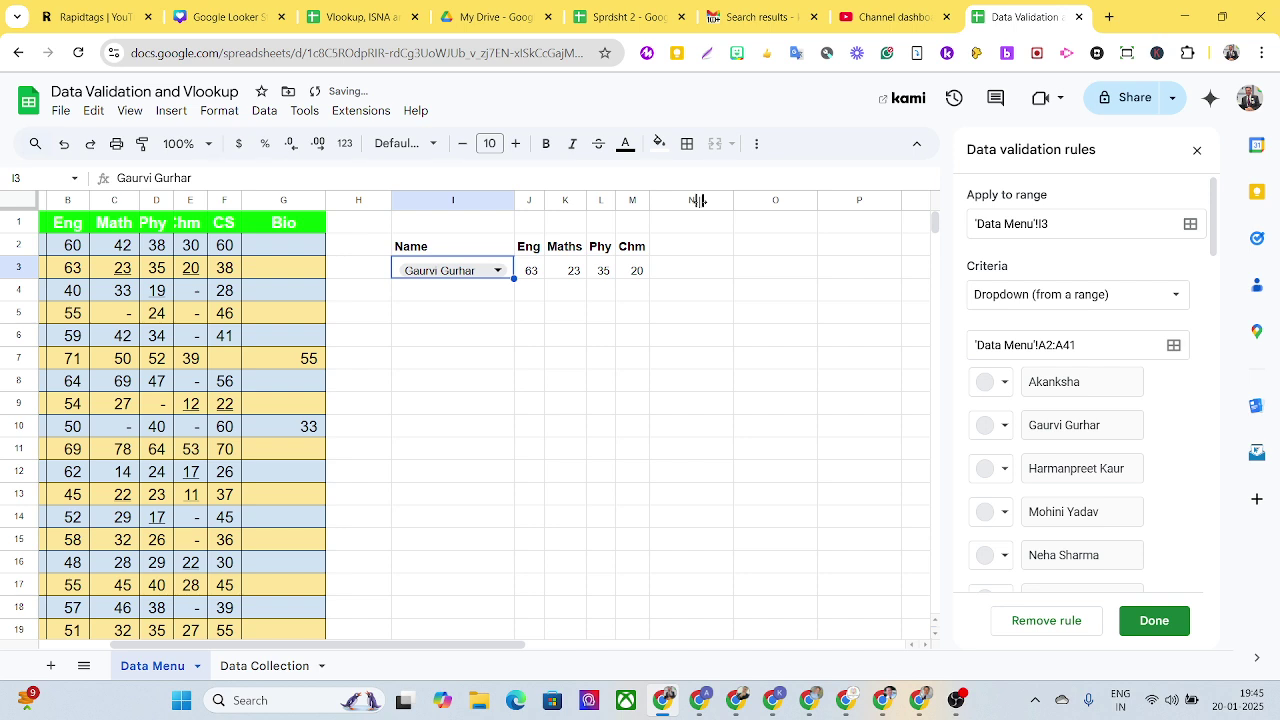
Step: Insert a column chart of the selected student's marks row and dismiss the chart editor
click(755, 146)
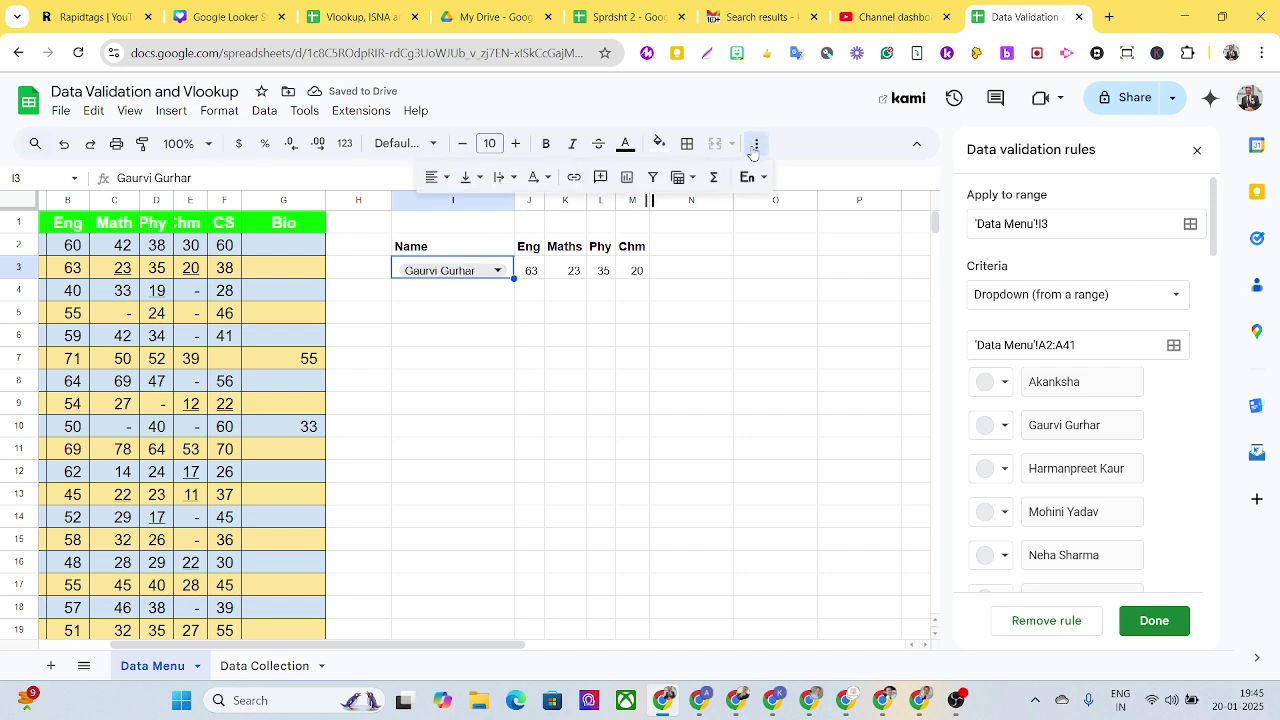
click(627, 178)
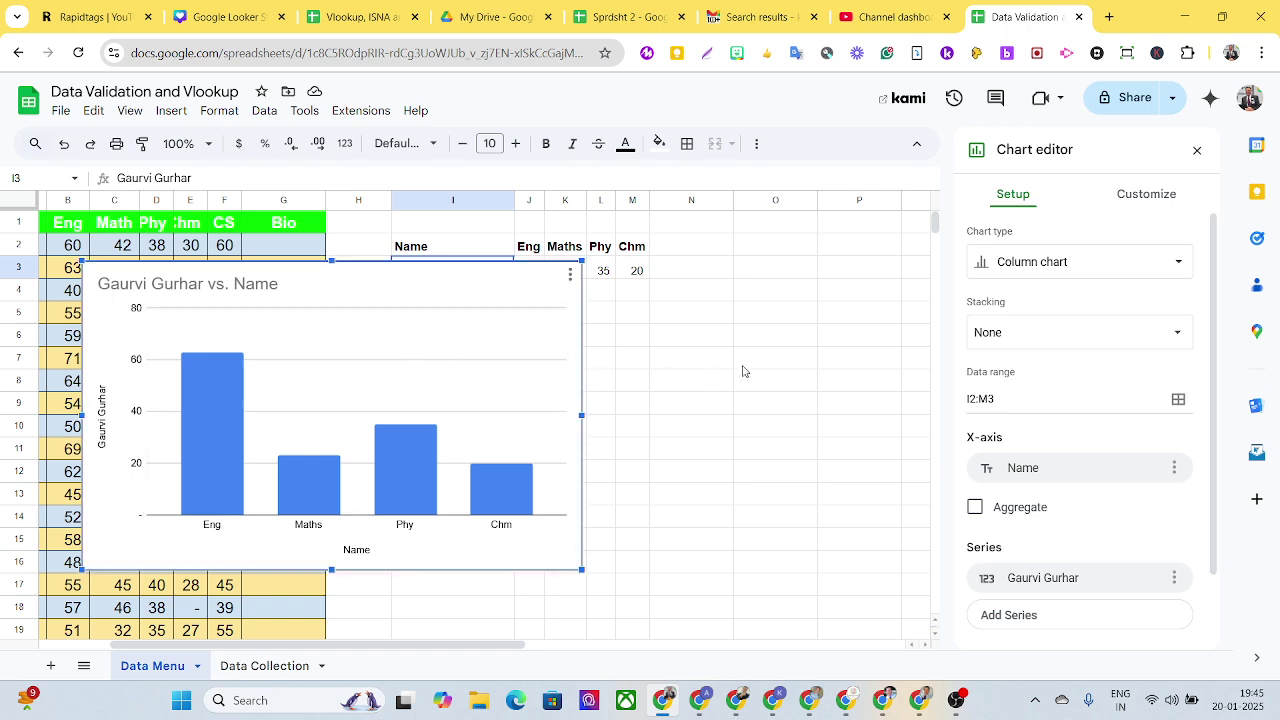
click(752, 361)
Step: Shrink the chart and place it just below the marks row, right of the name dropdown
click(422, 363)
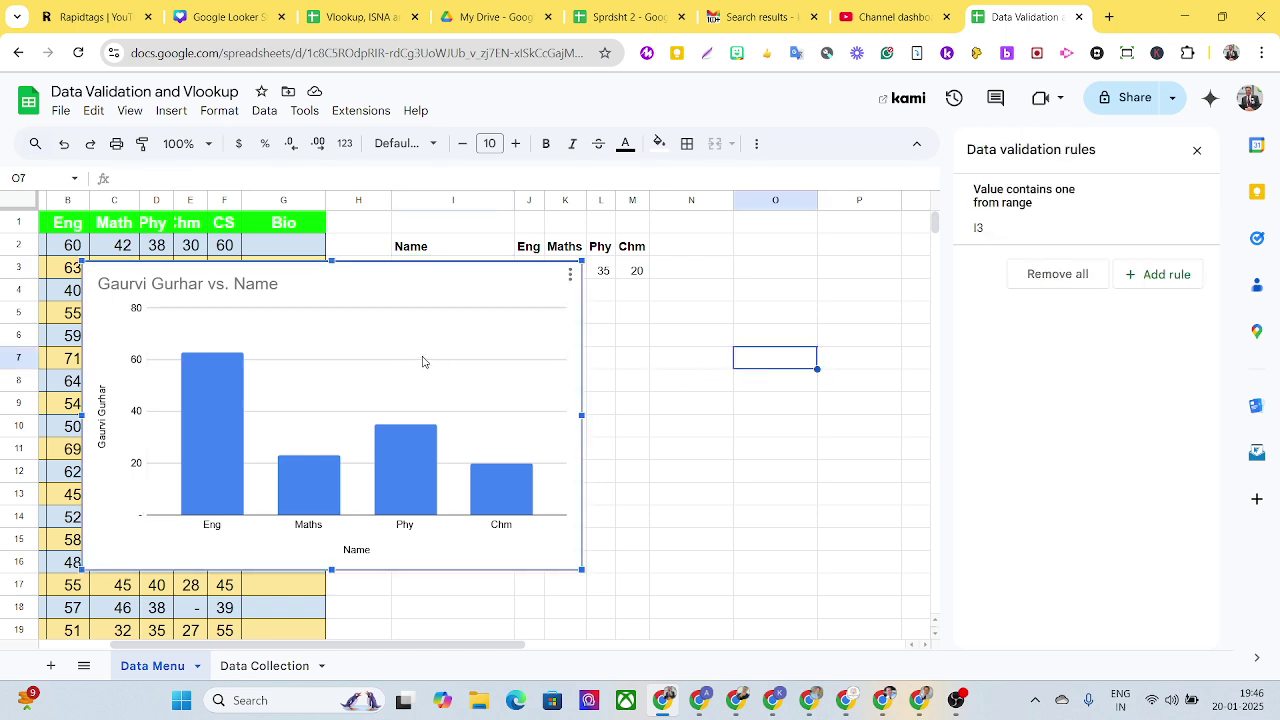
drag(422, 362, 741, 382)
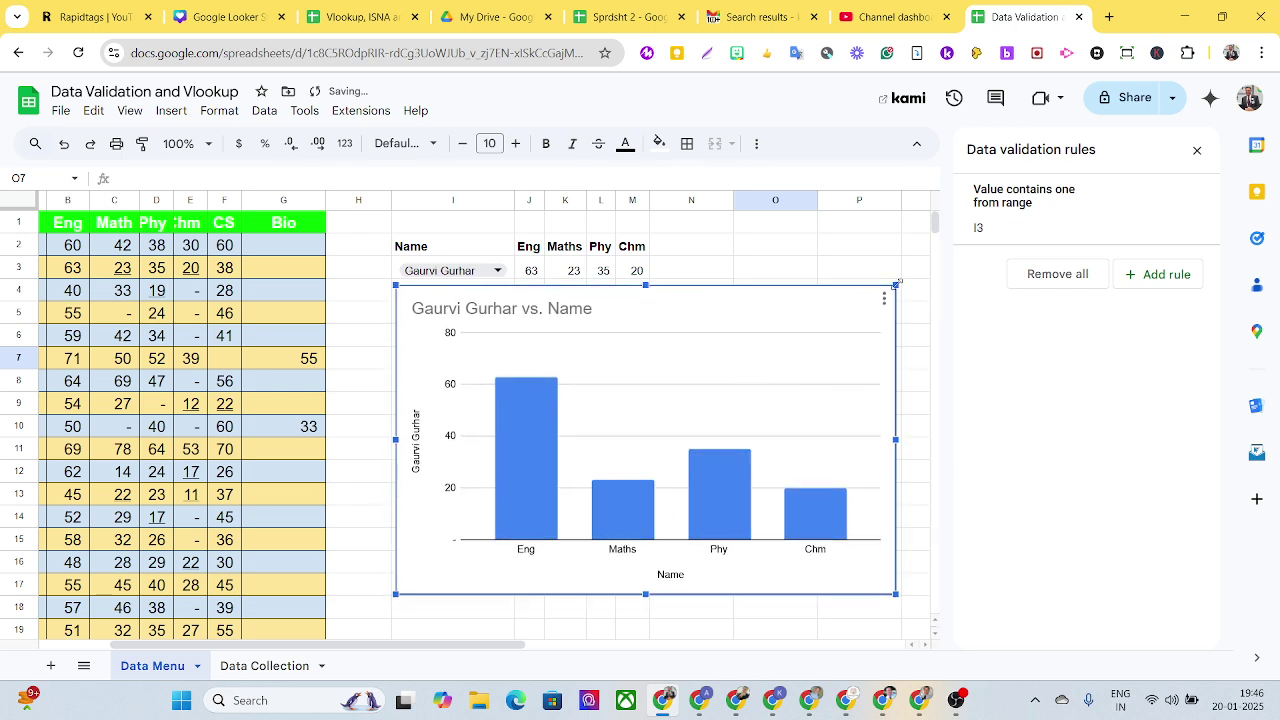
drag(896, 284, 786, 353)
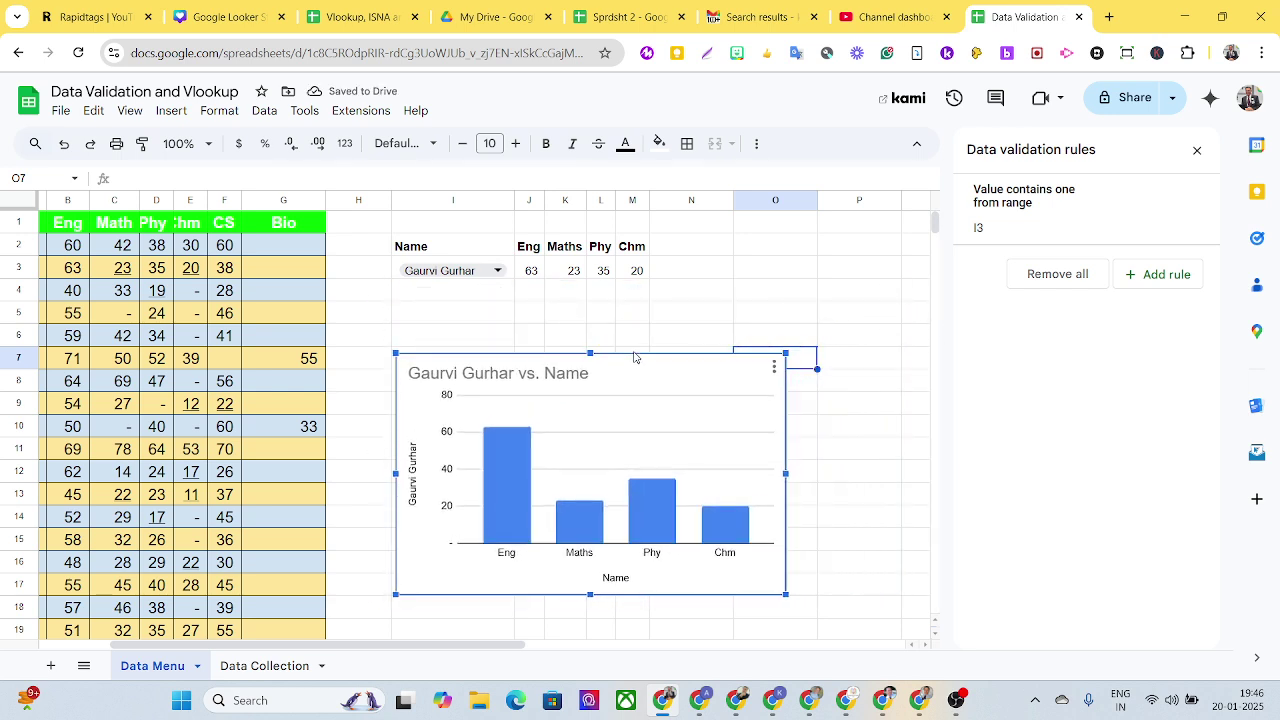
drag(591, 400, 589, 341)
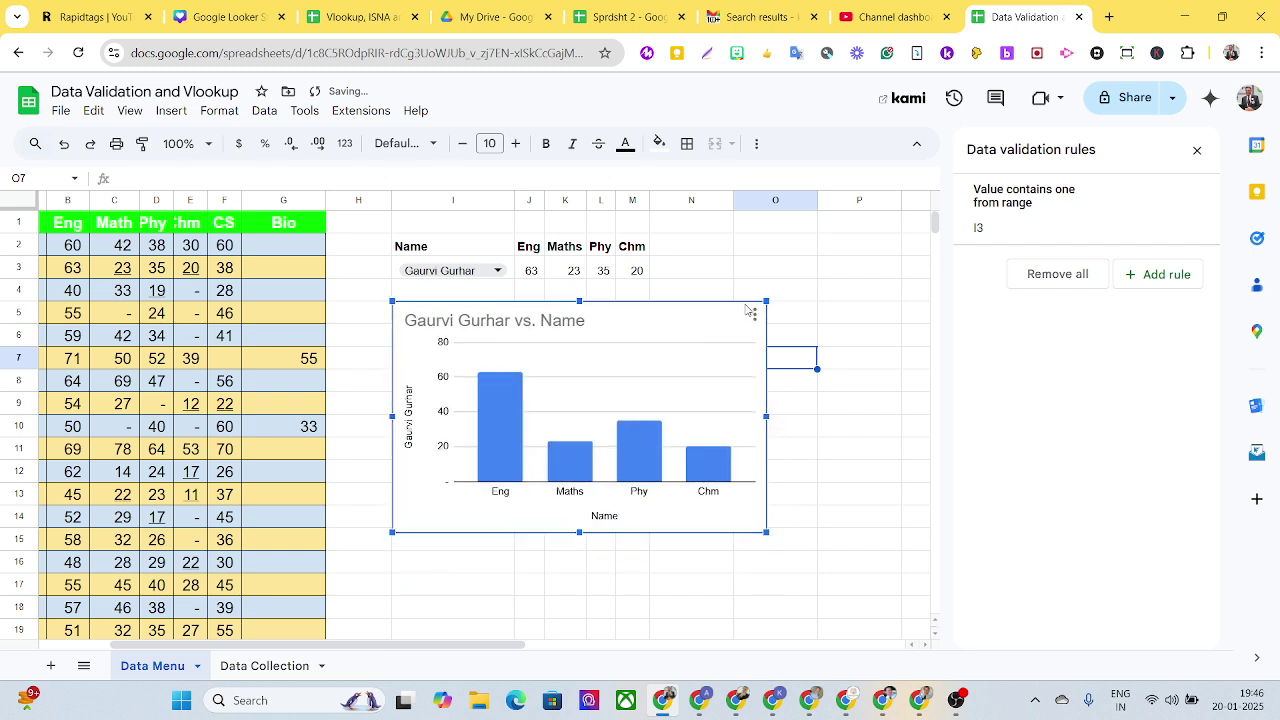
drag(764, 304, 699, 342)
drag(618, 394, 618, 338)
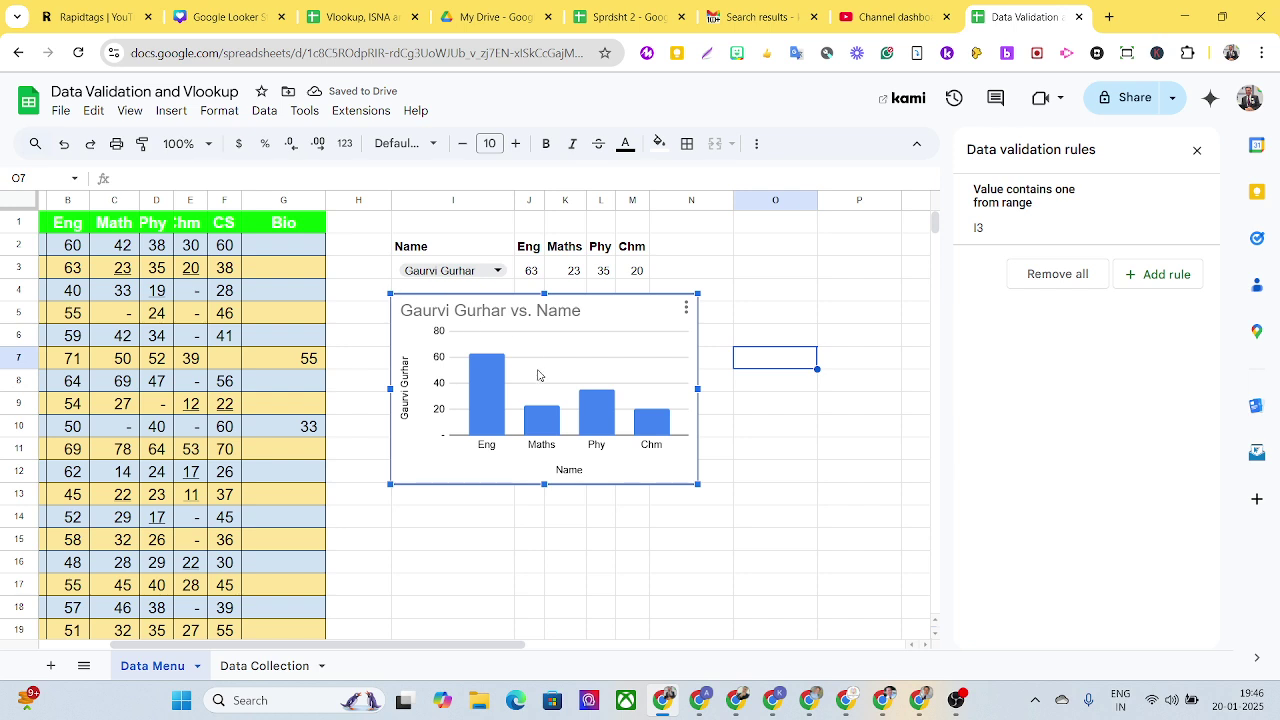
drag(566, 388, 692, 373)
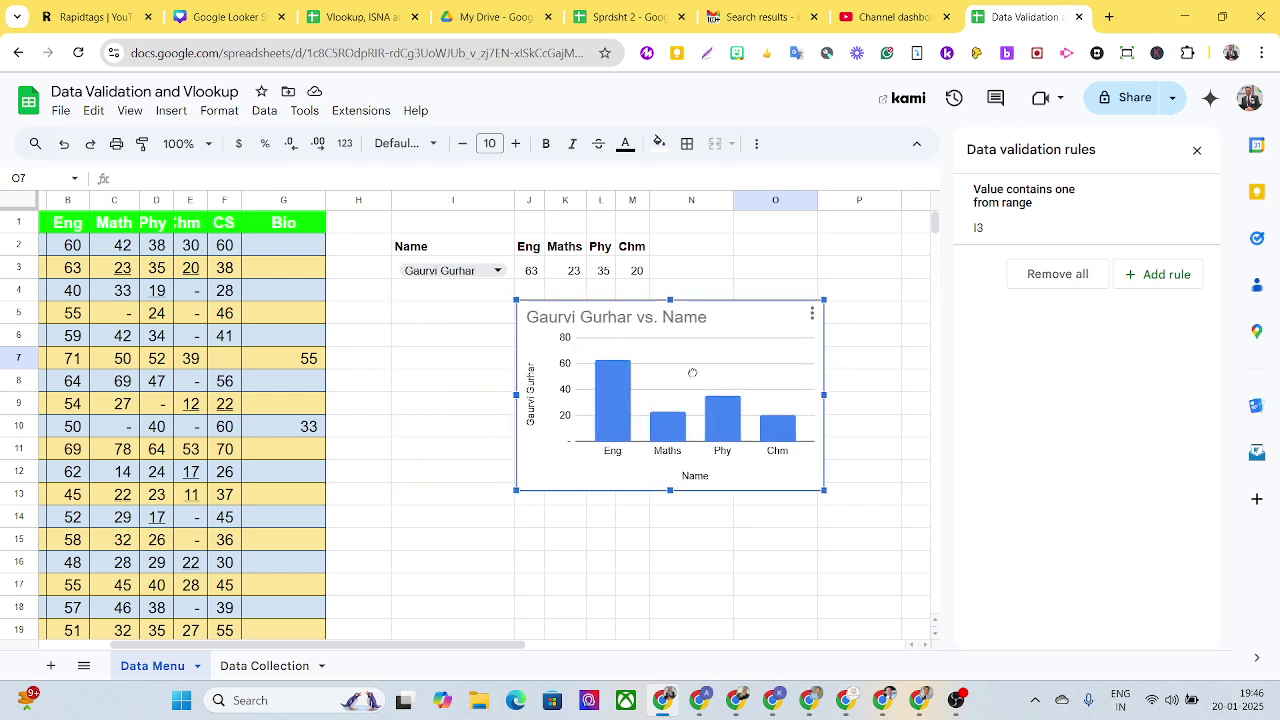
Step: Pick another student in I3 so marks show 71, 50, 52, 39, then close the validation panel
click(474, 273)
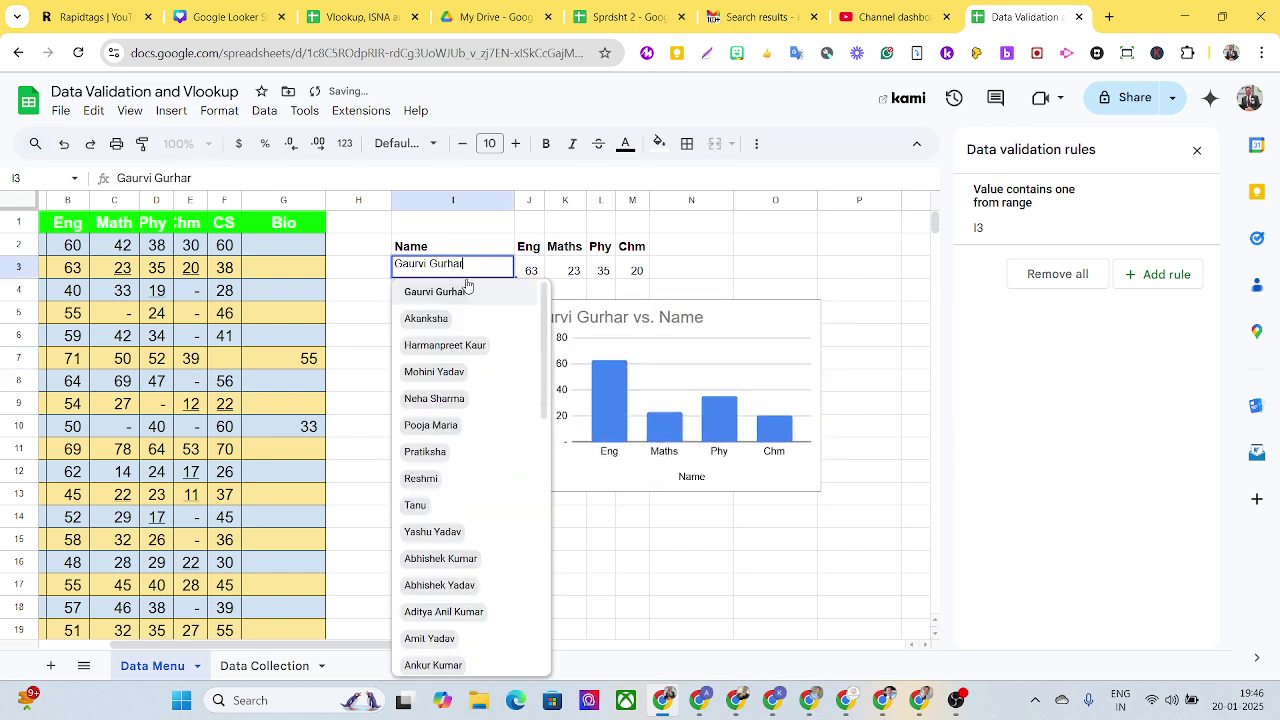
click(441, 433)
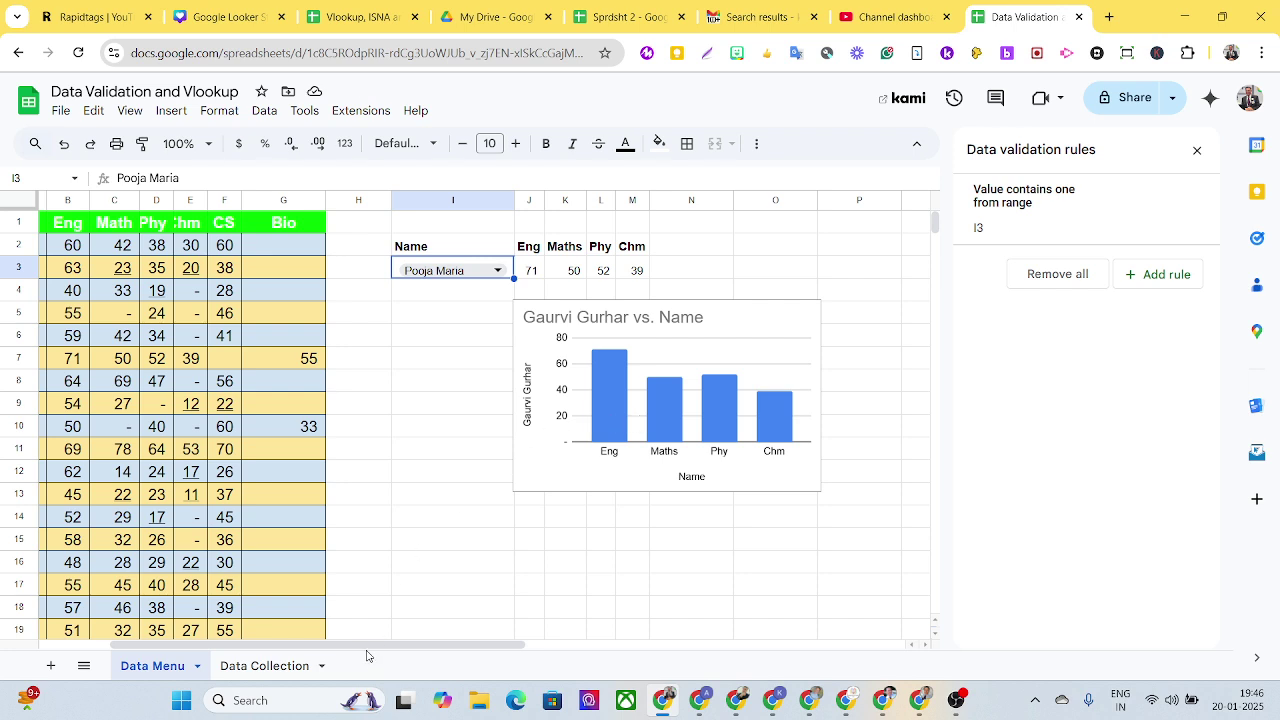
scroll(367, 648, left, 3)
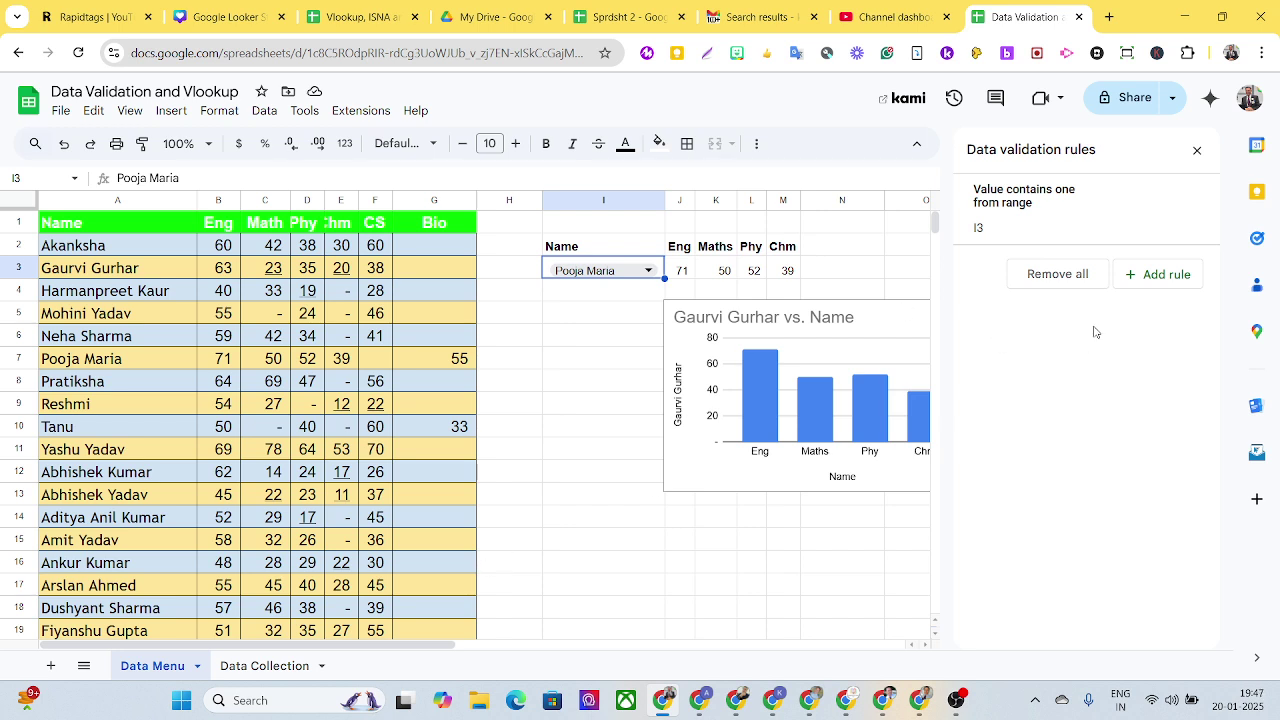
click(1196, 152)
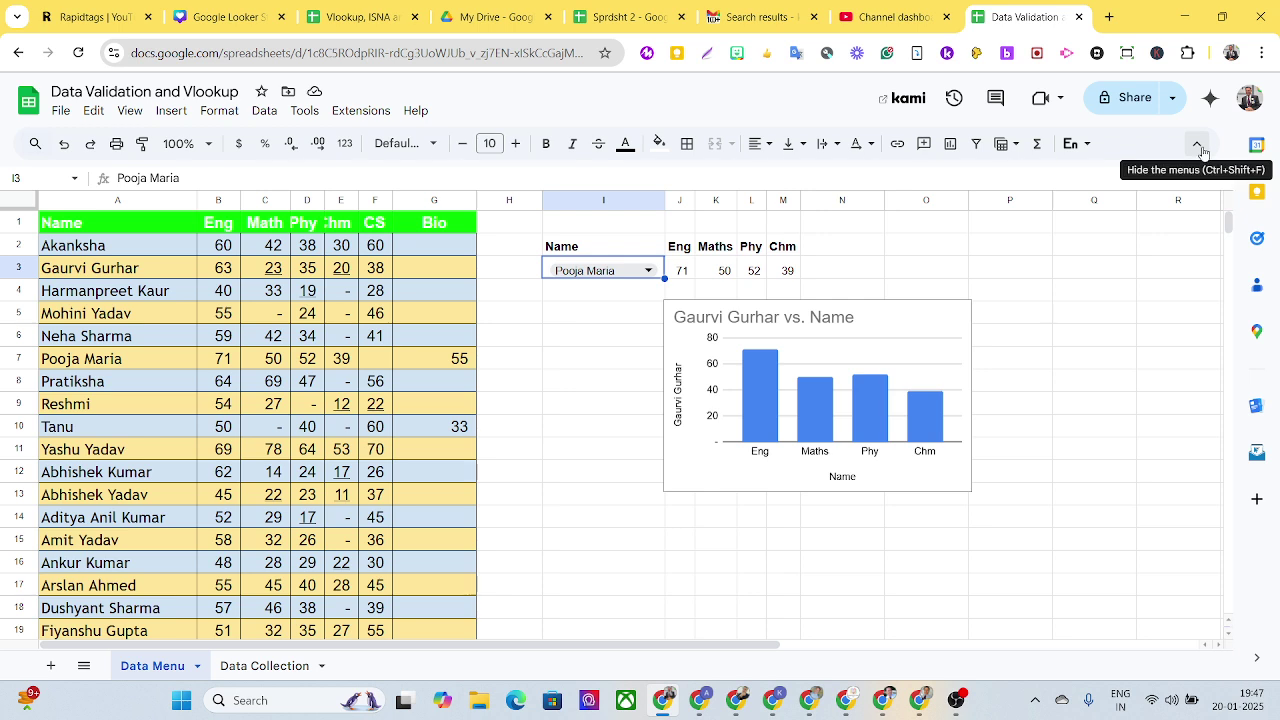